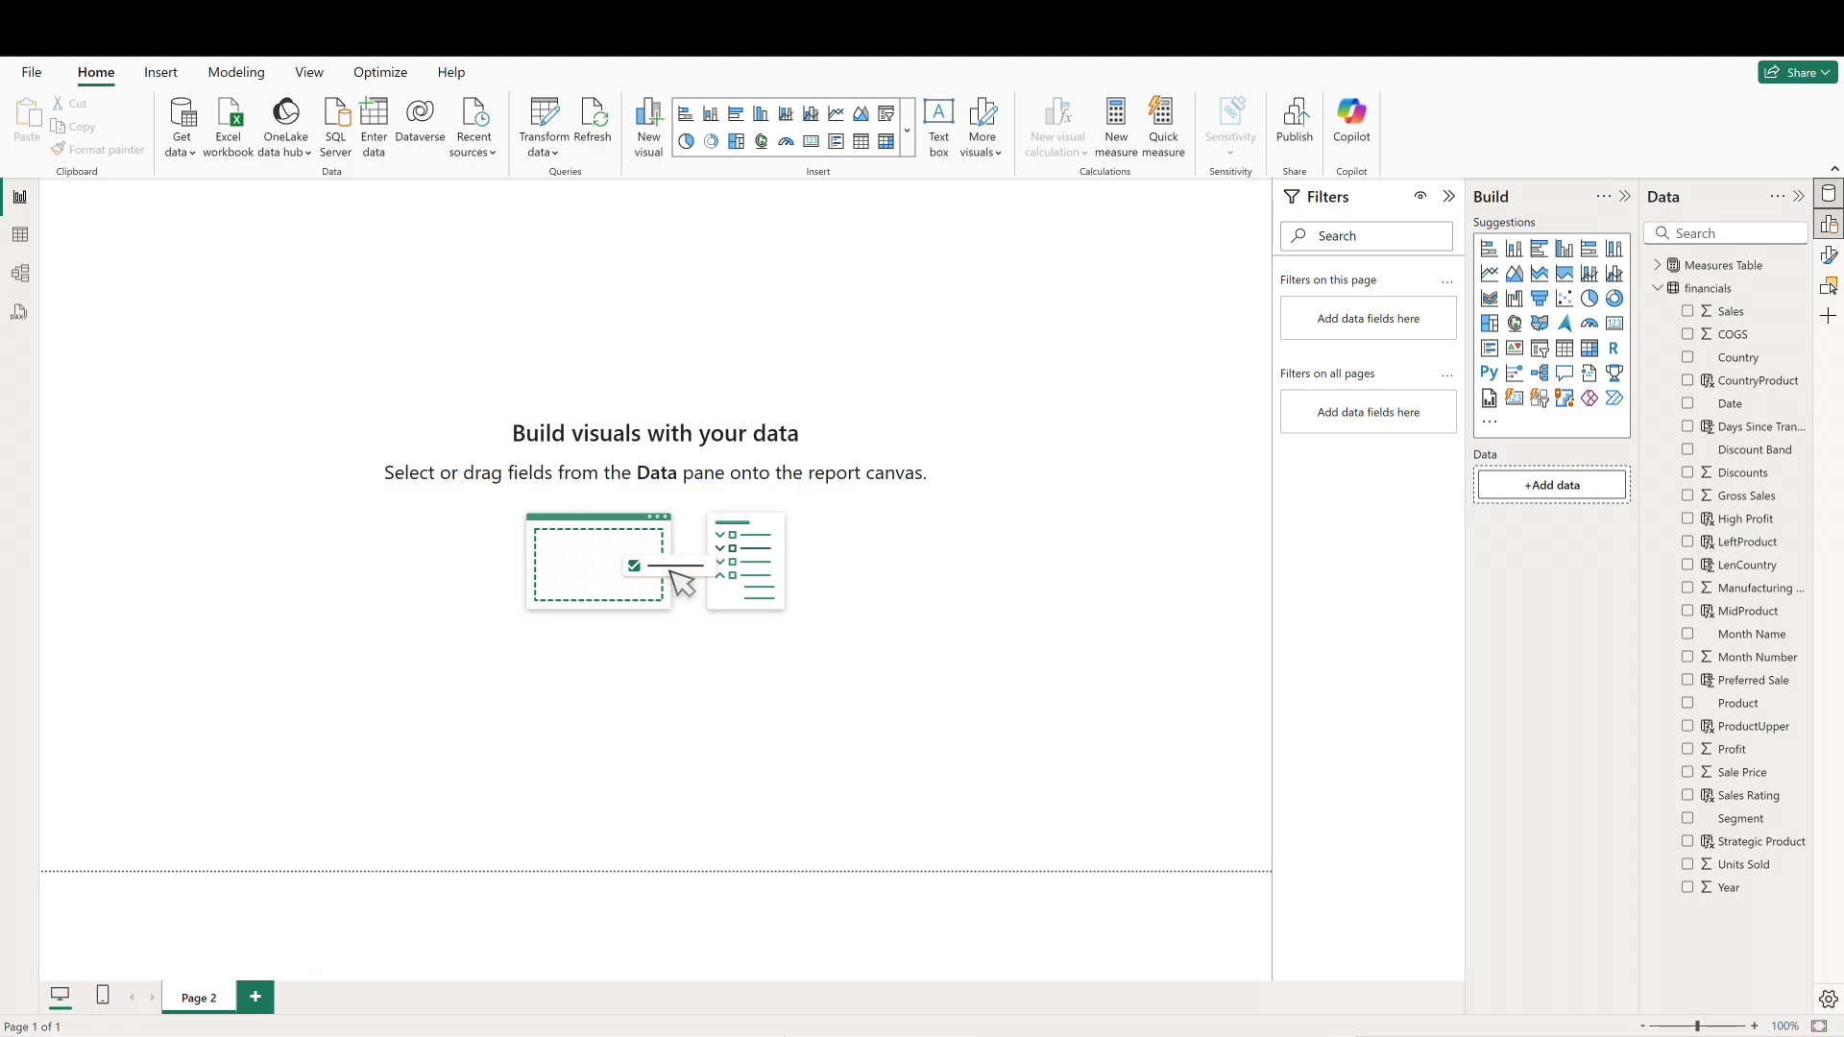
Step: Create the calculated table High Margin Transactions = FILTER(financials, financials[Profit] >= 100000)
click(242, 74)
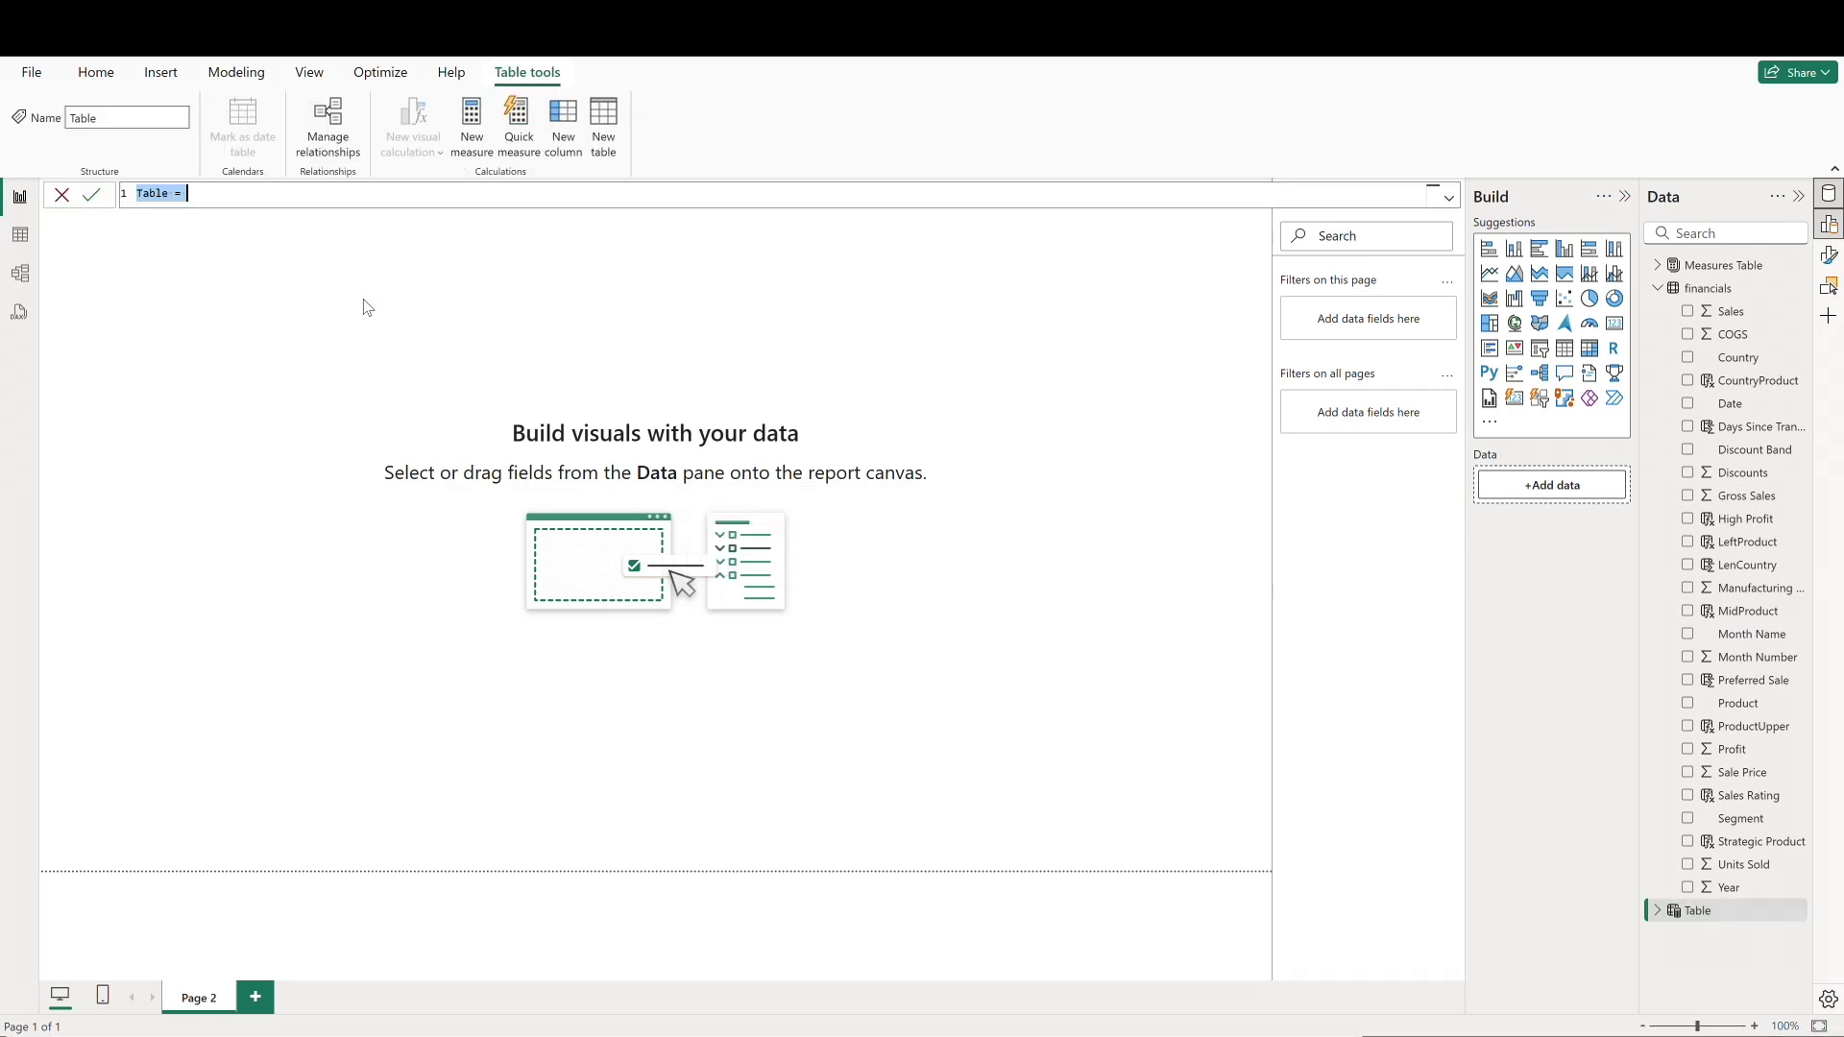
text(High Margin Transactions = FILTER()
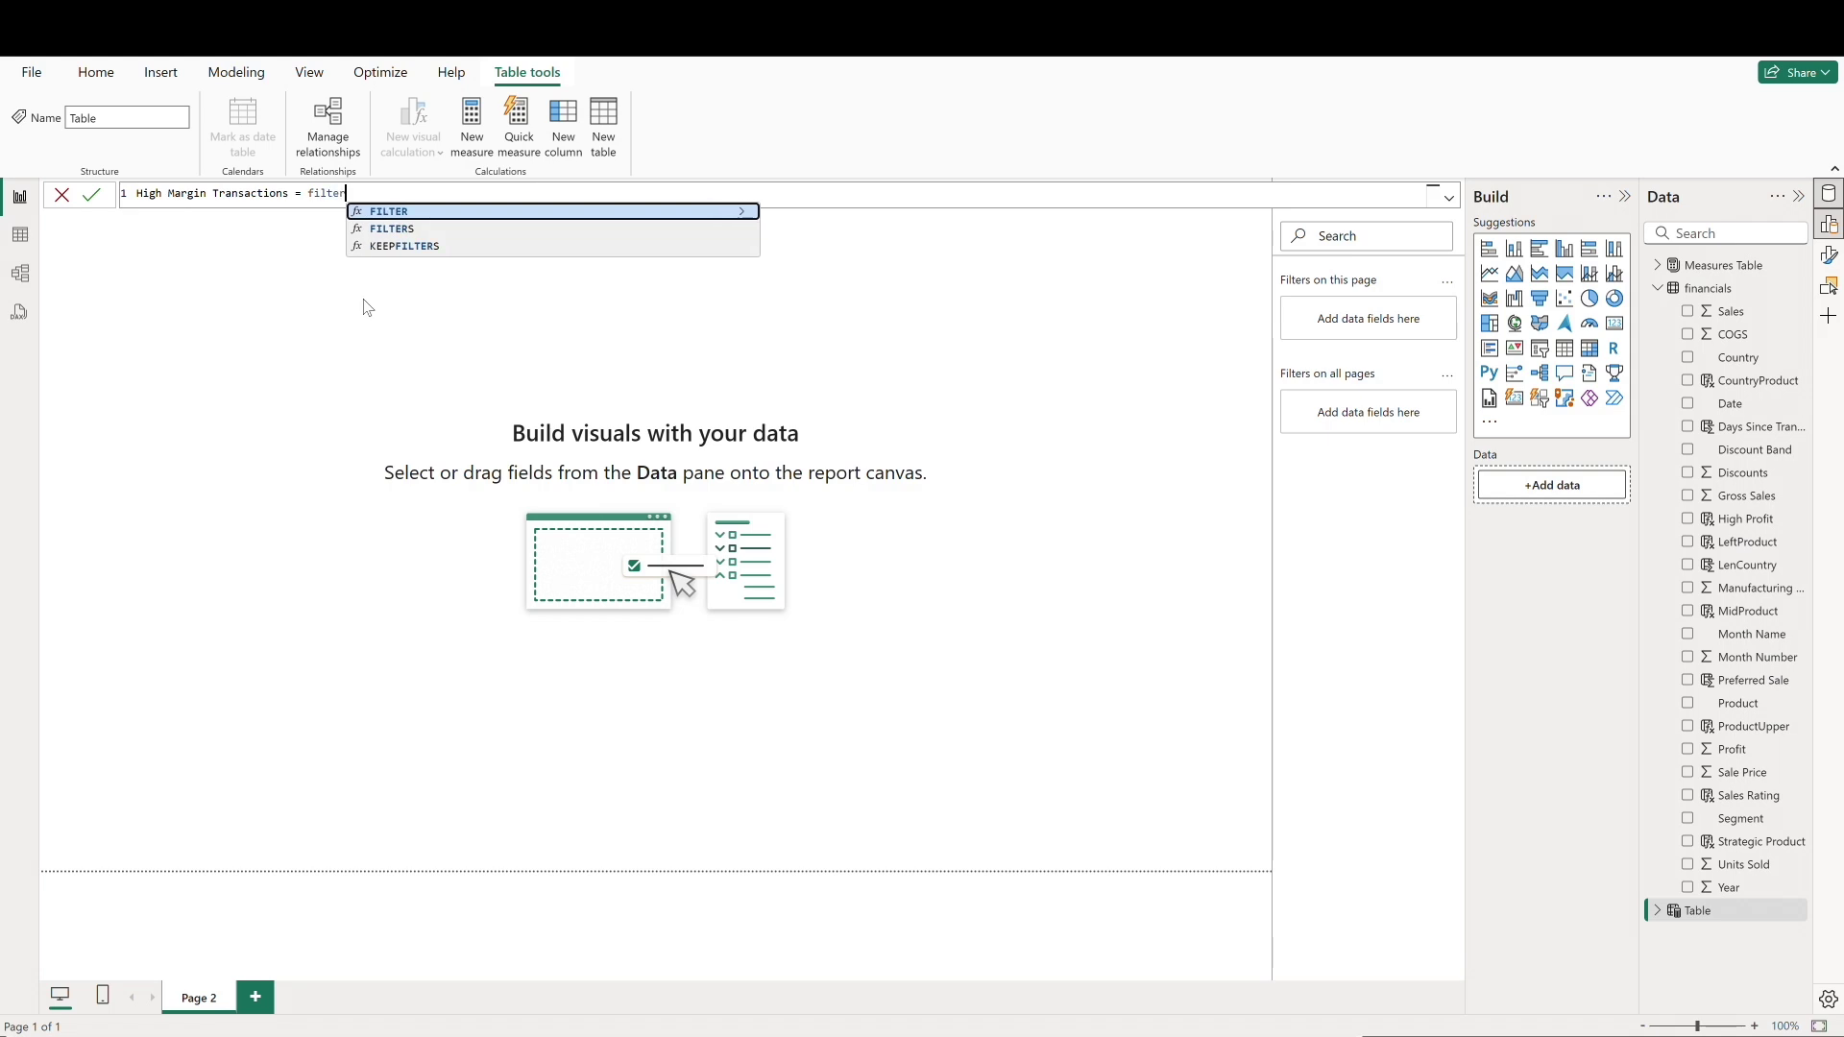
text(fin)
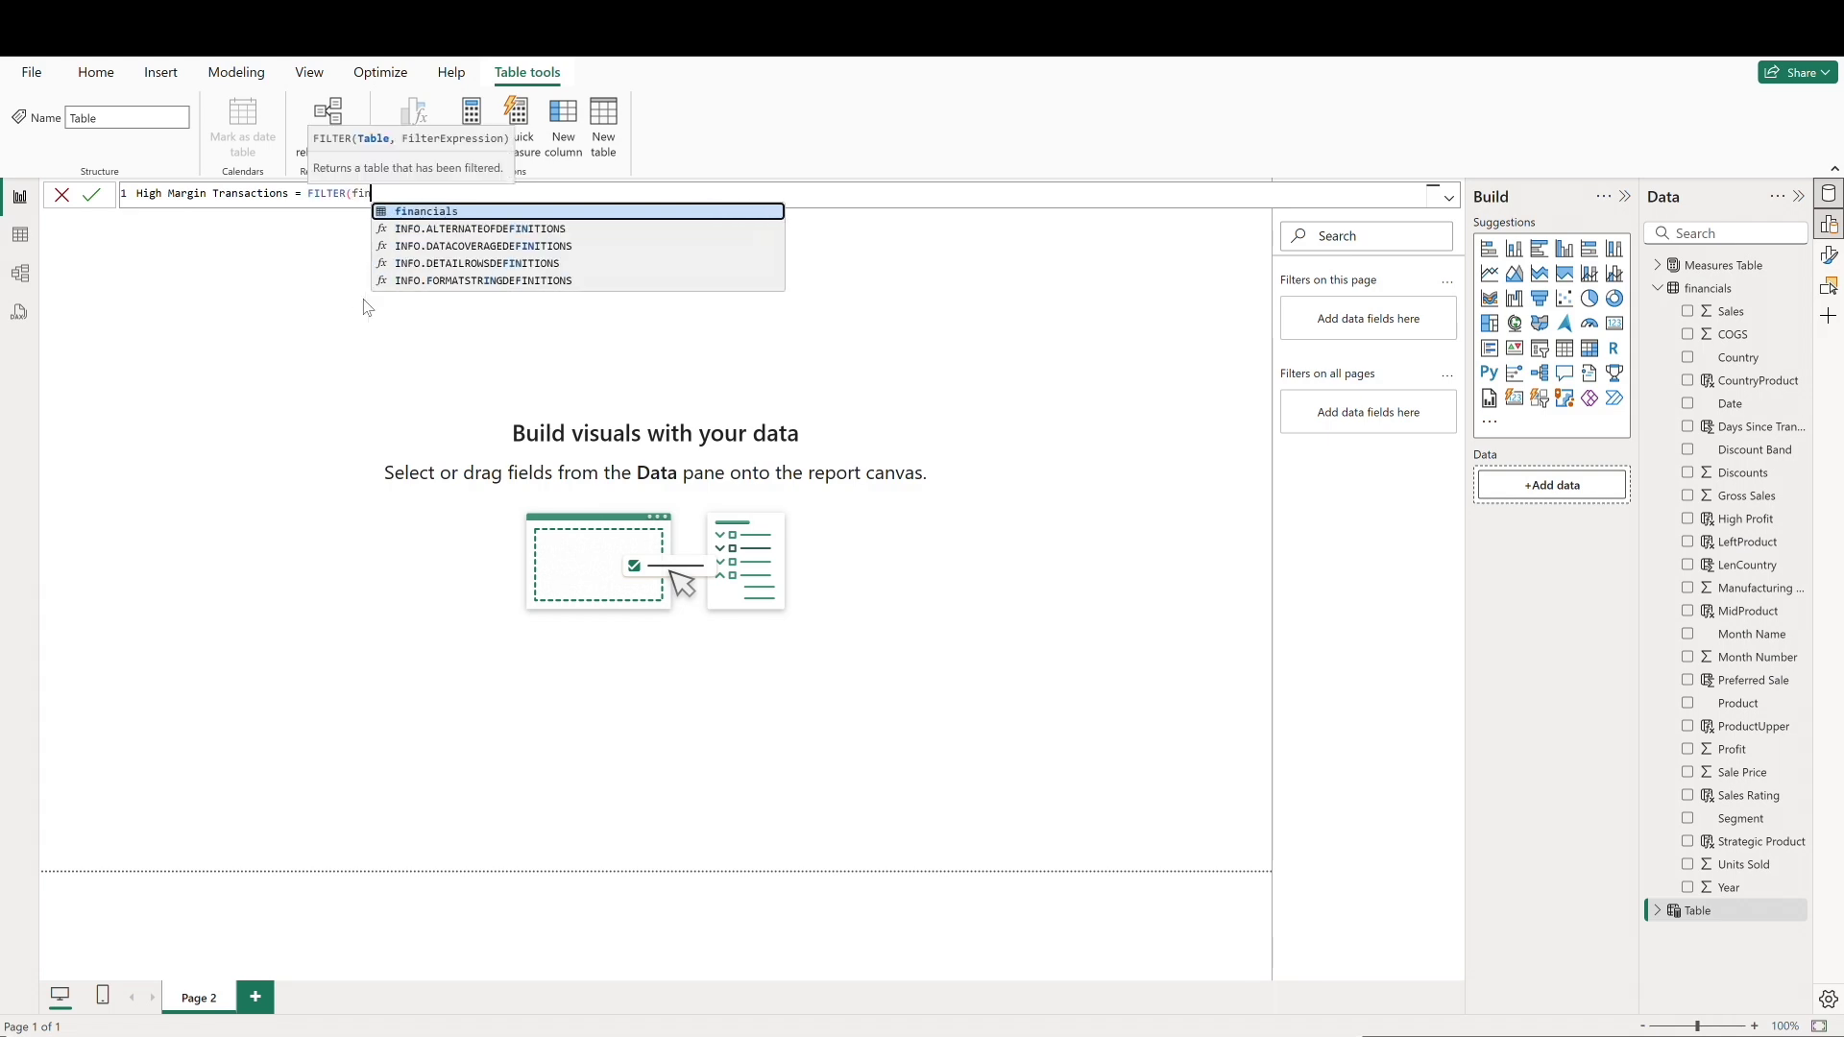
text(ancials, )
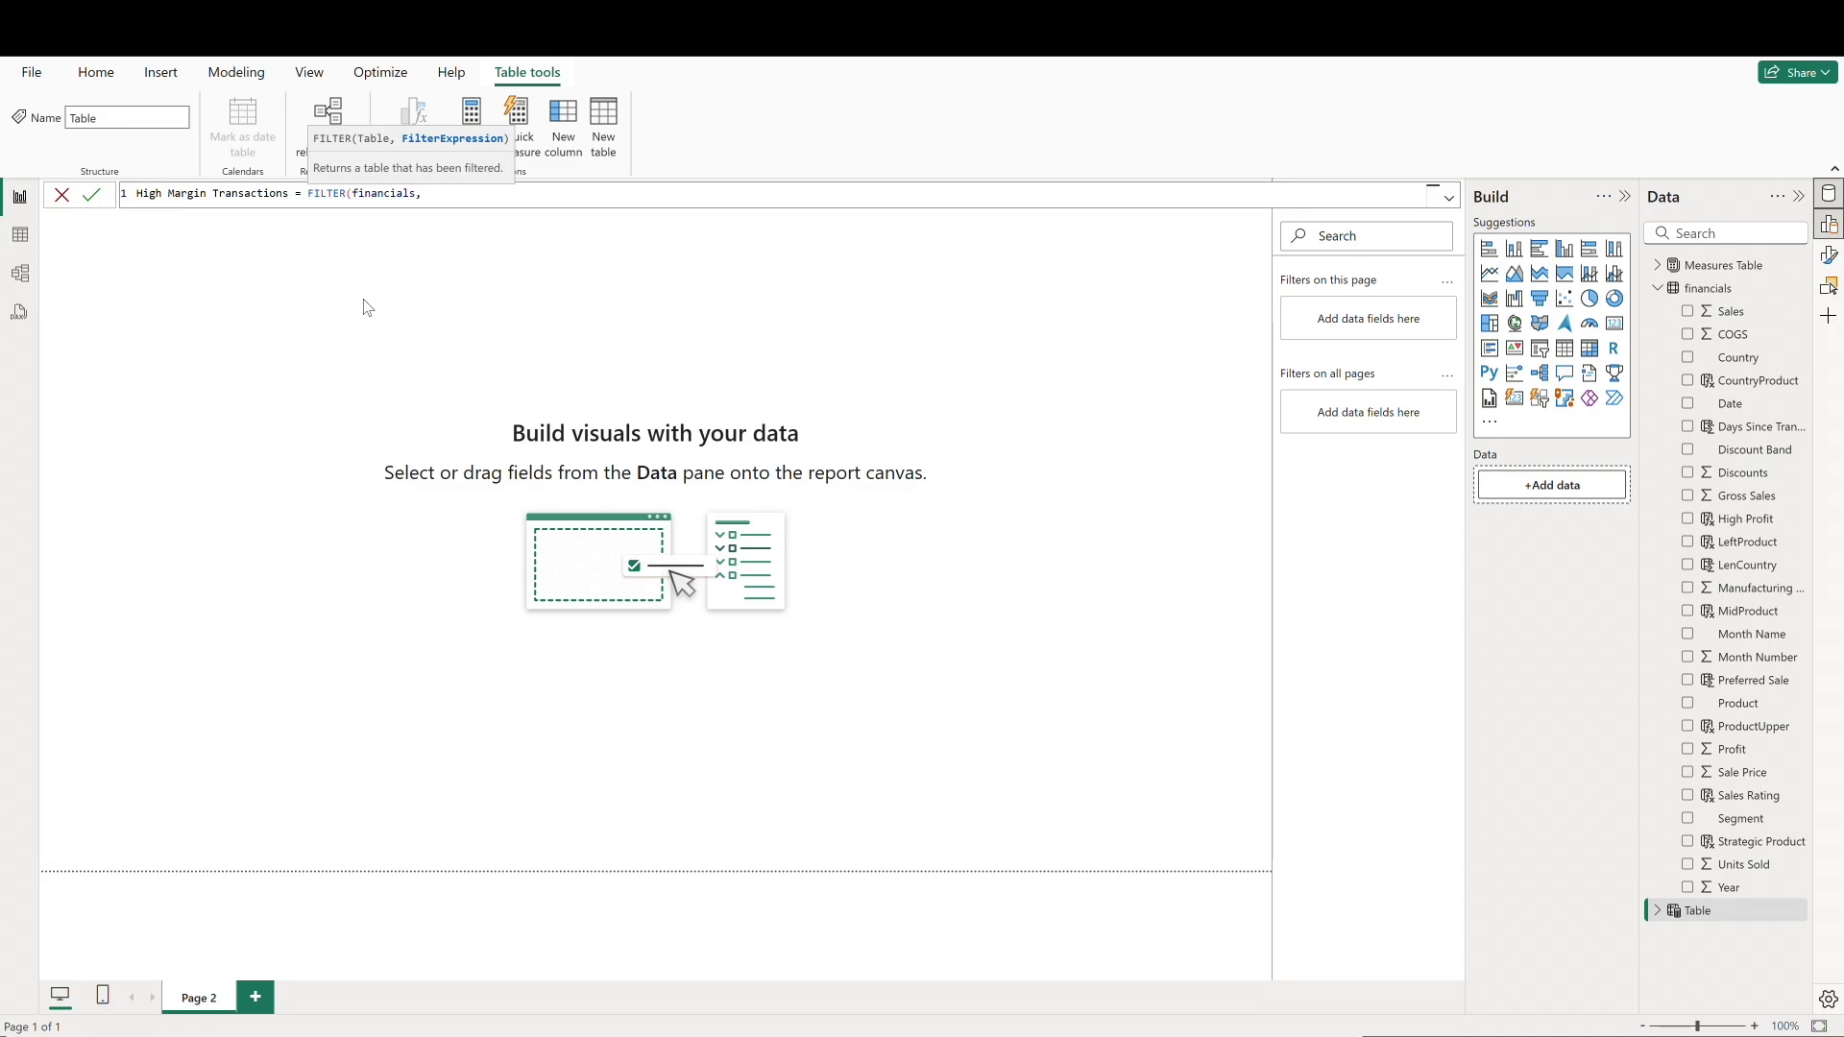
text(profi)
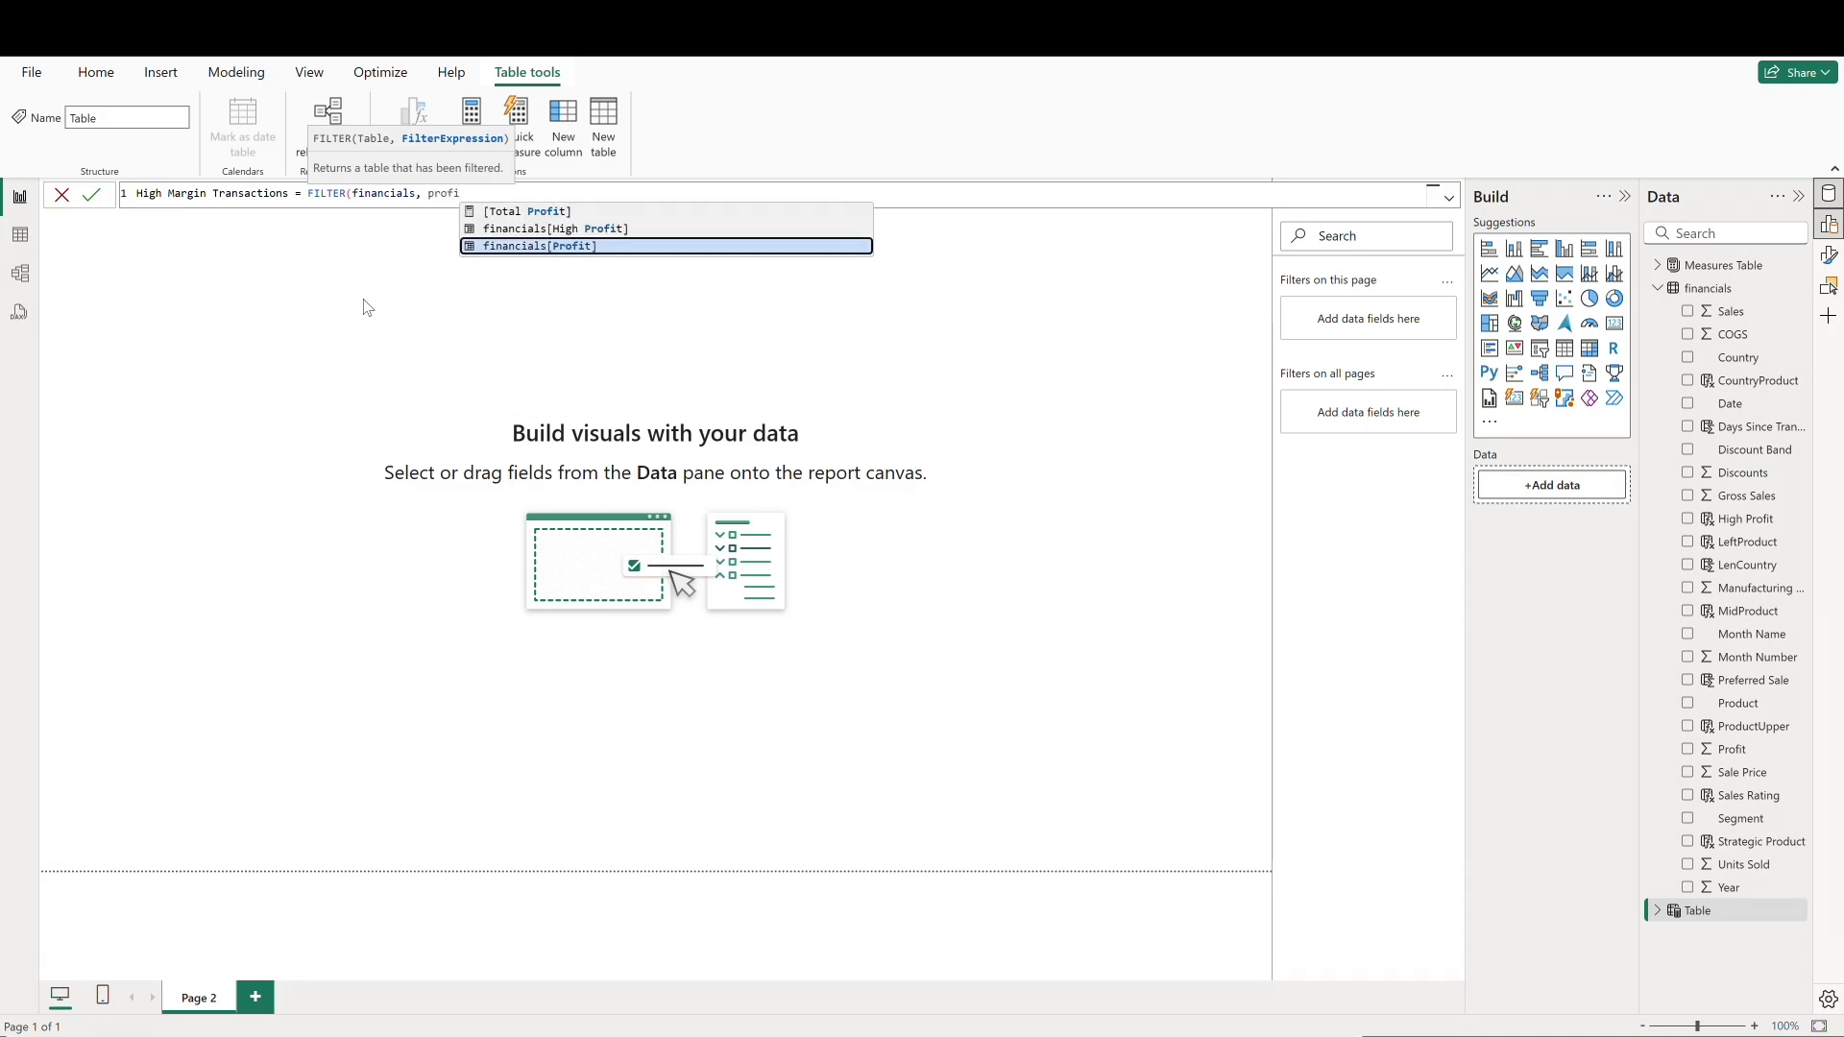
key(Tab)
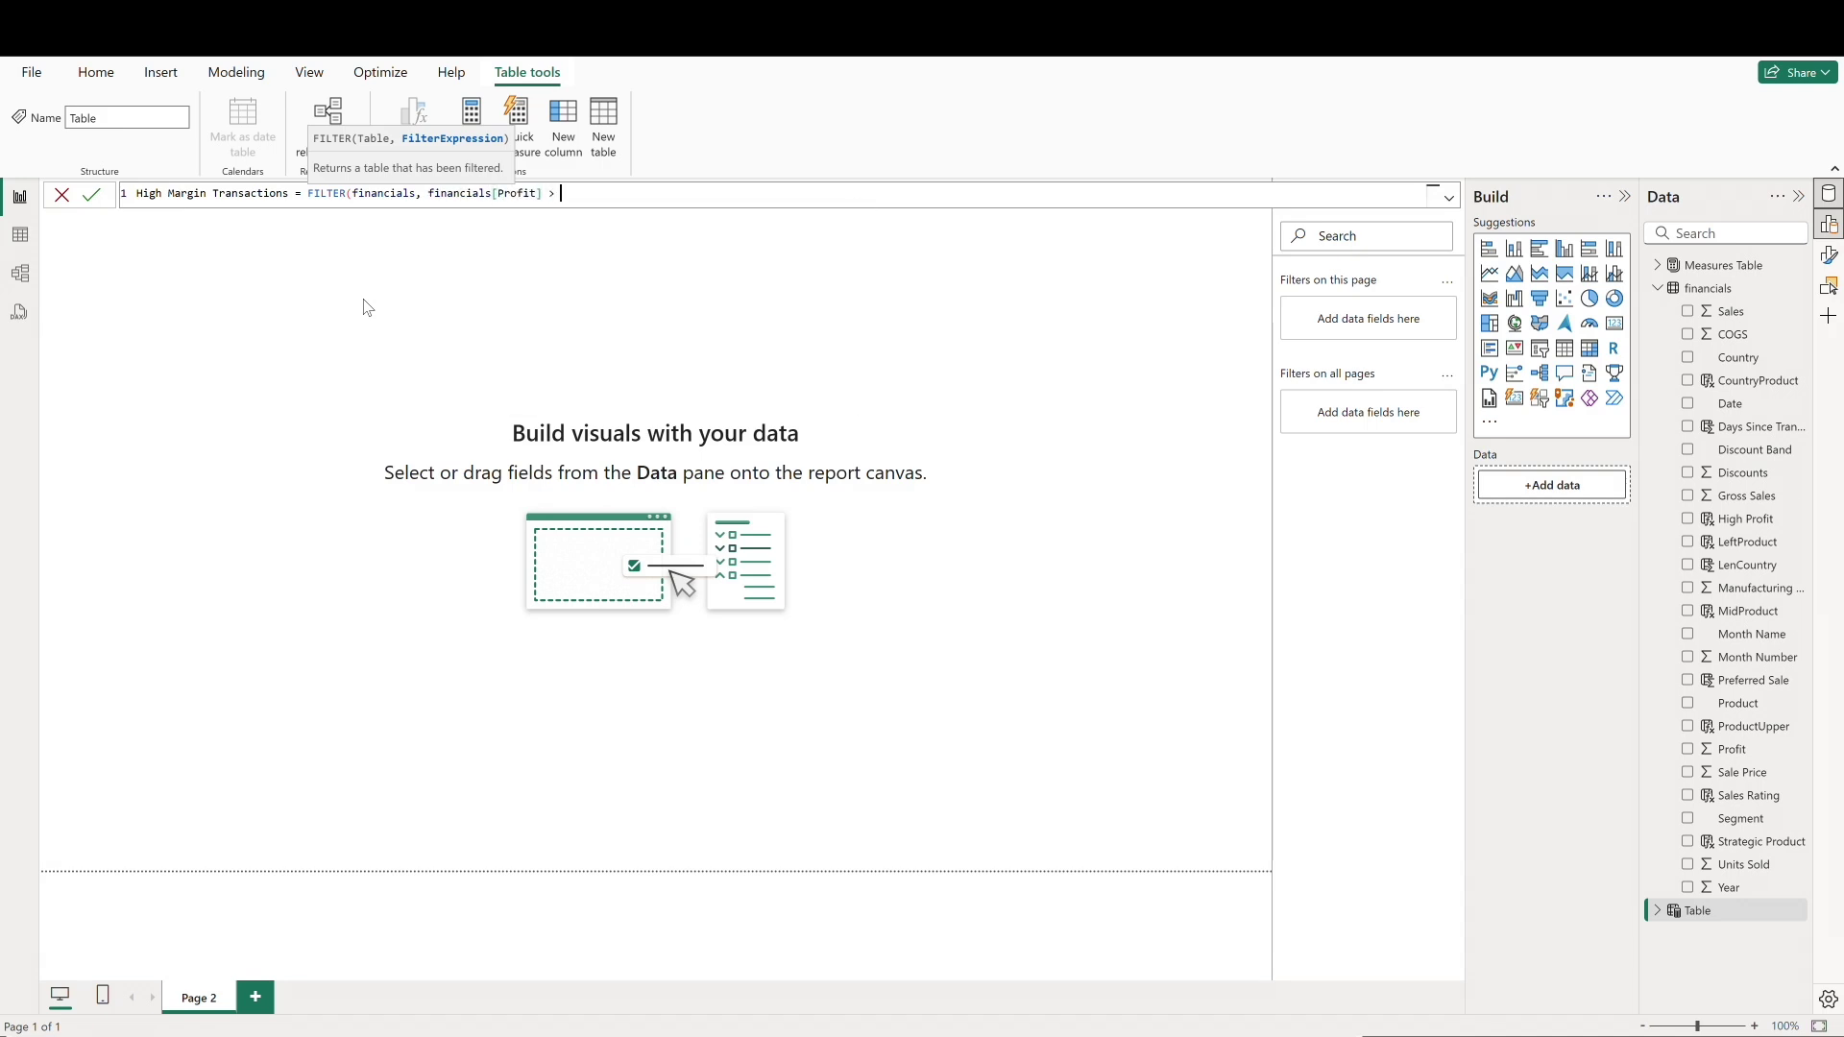
key(BackSpace)
text(= 100000)
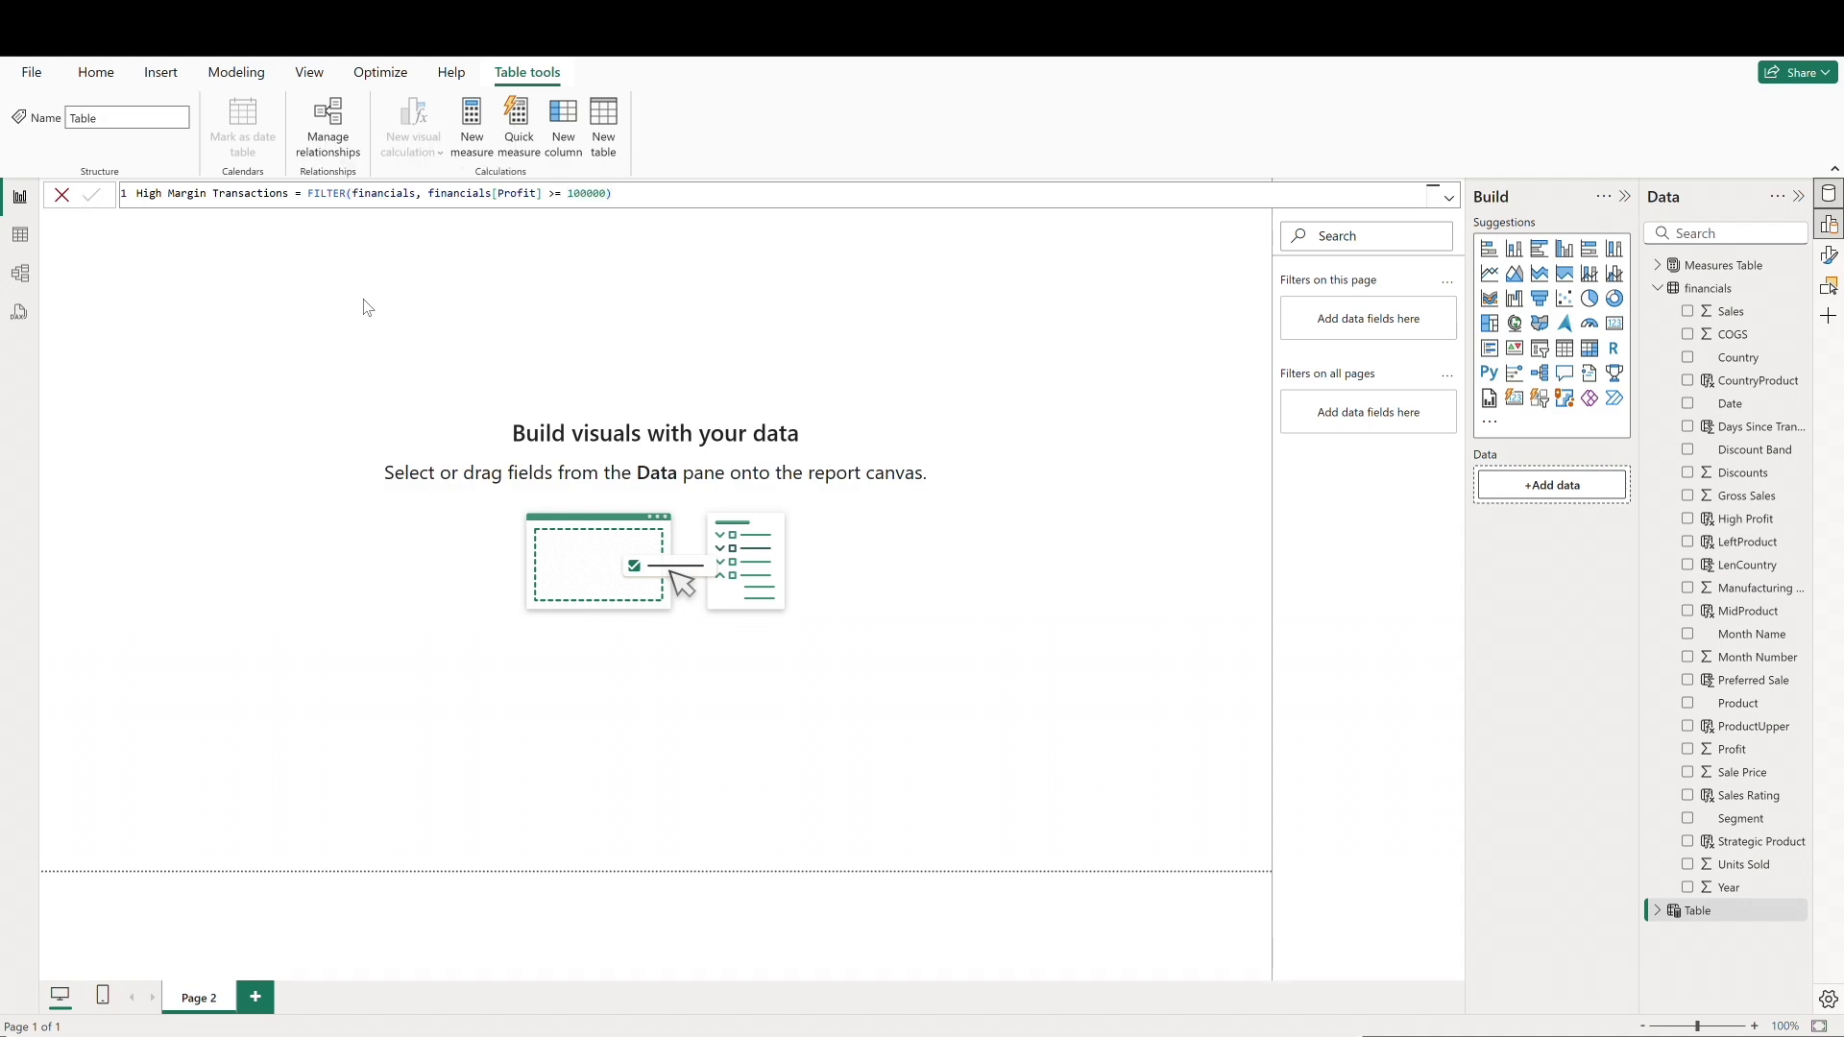
click(1097, 580)
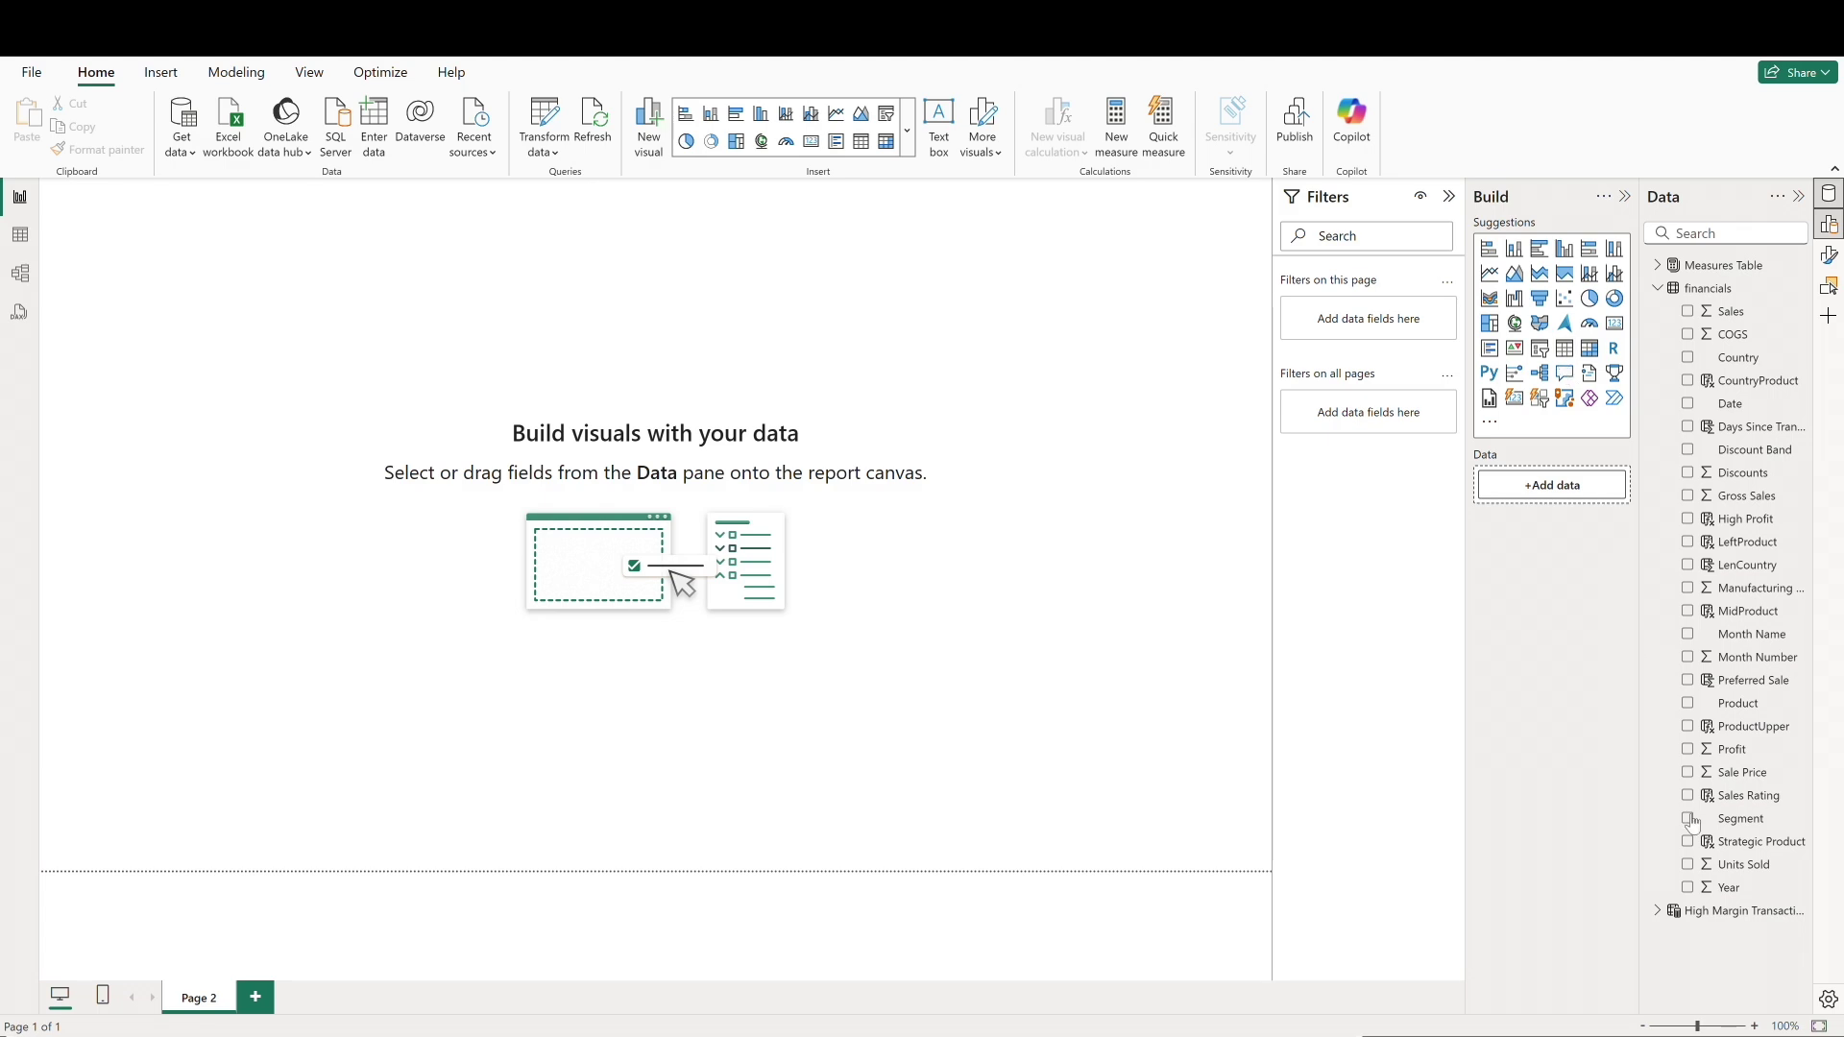
Step: Add a table visual showing CountryProduct, Date and Profit from High Margin Transactions
click(1656, 910)
scroll(1738, 722, down, 5)
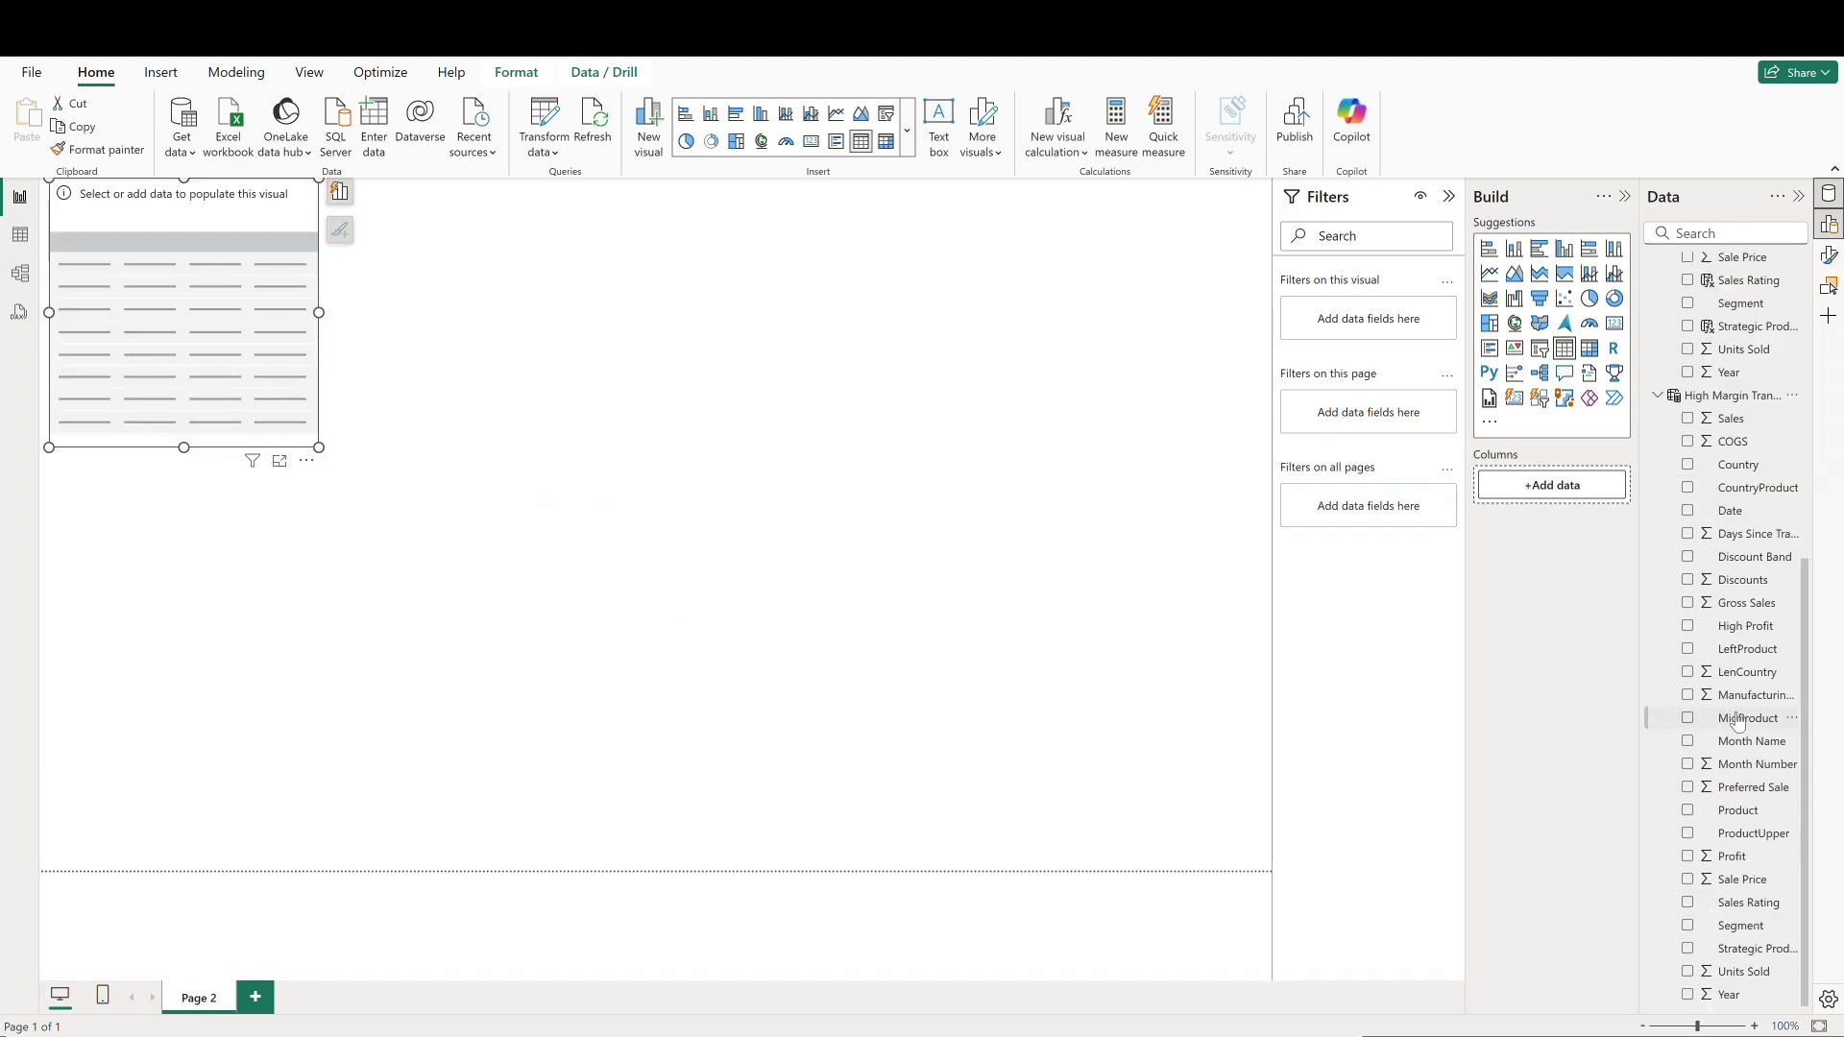
click(1686, 488)
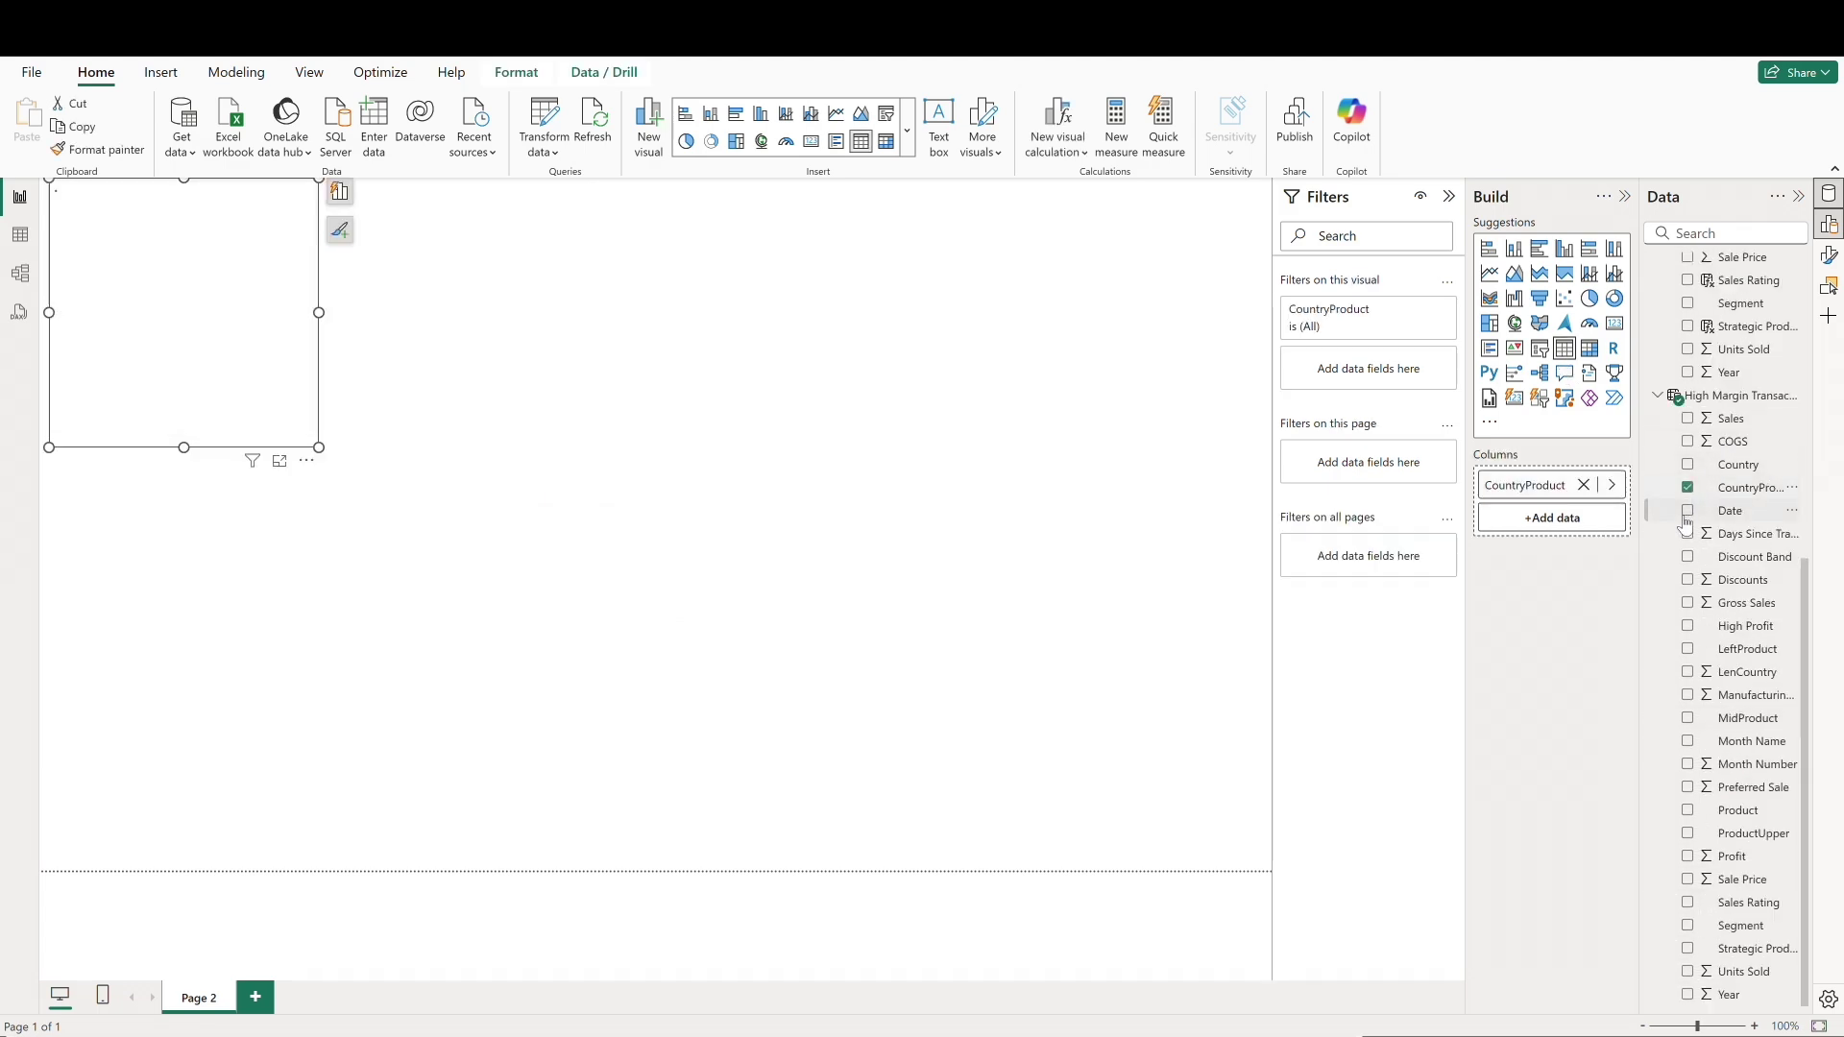
click(1686, 514)
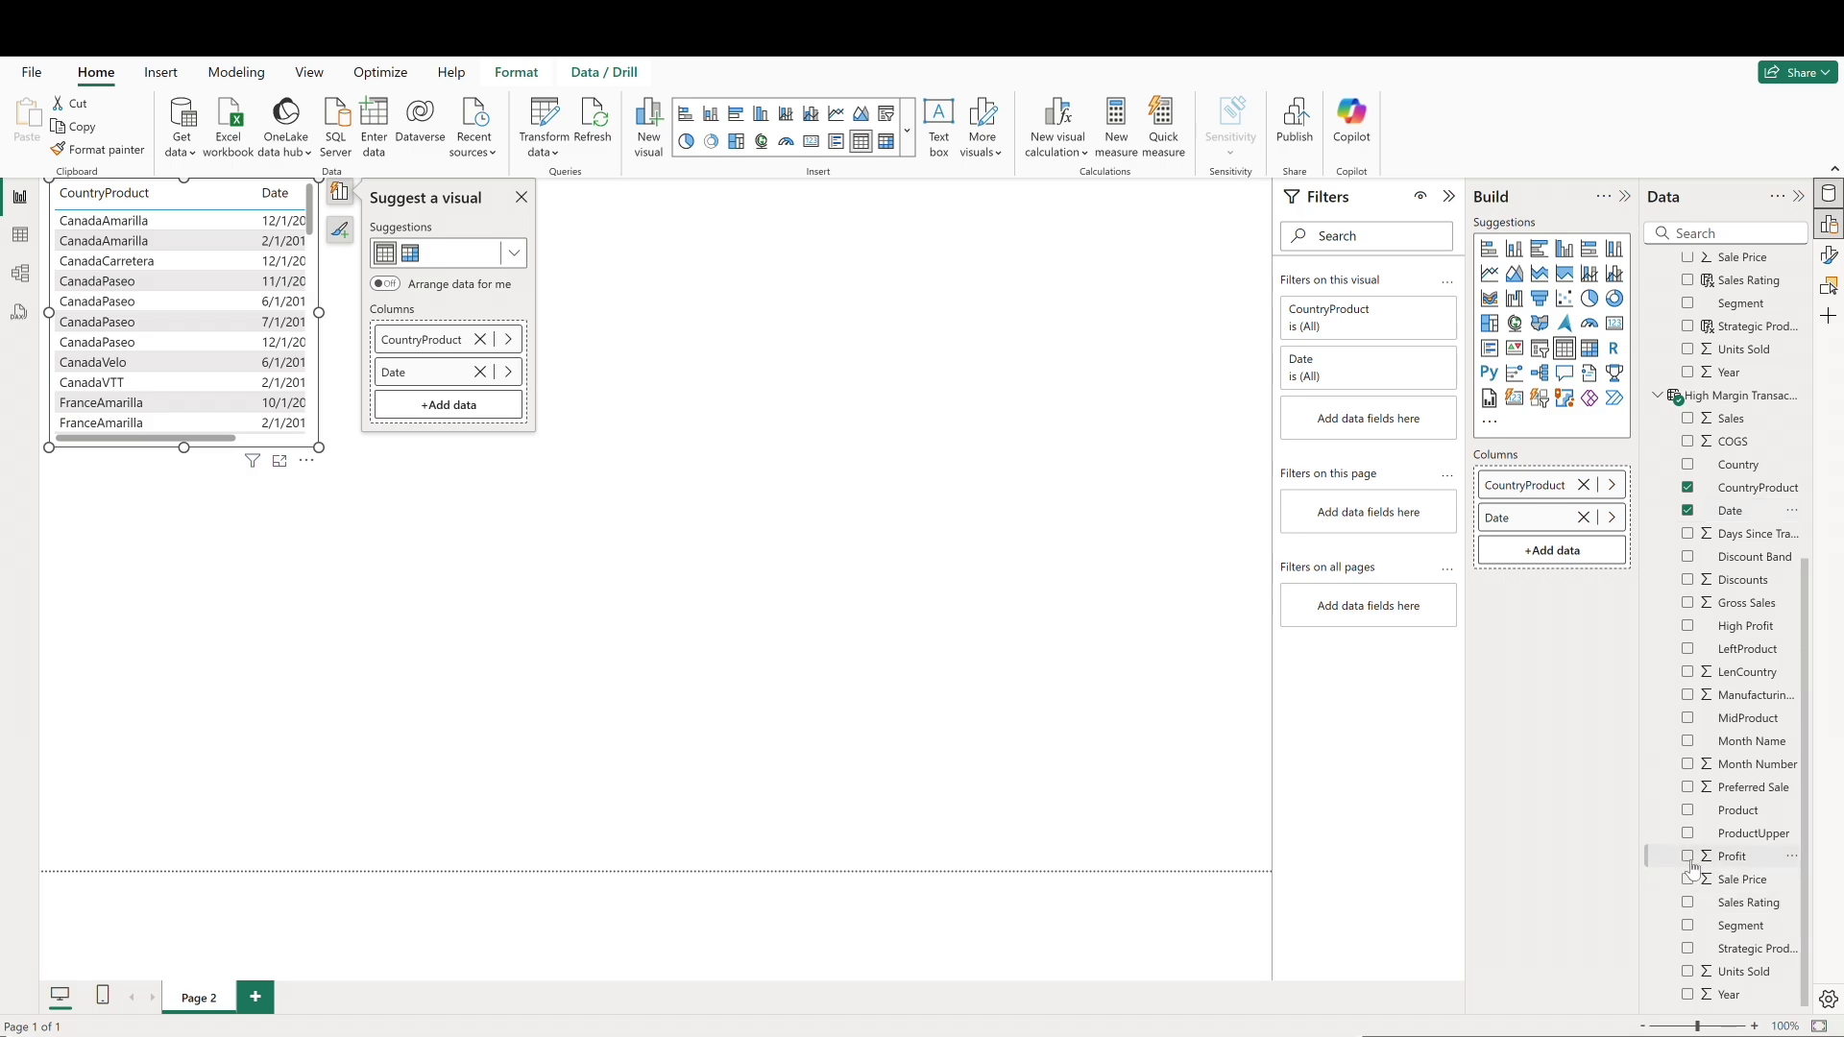
click(1687, 856)
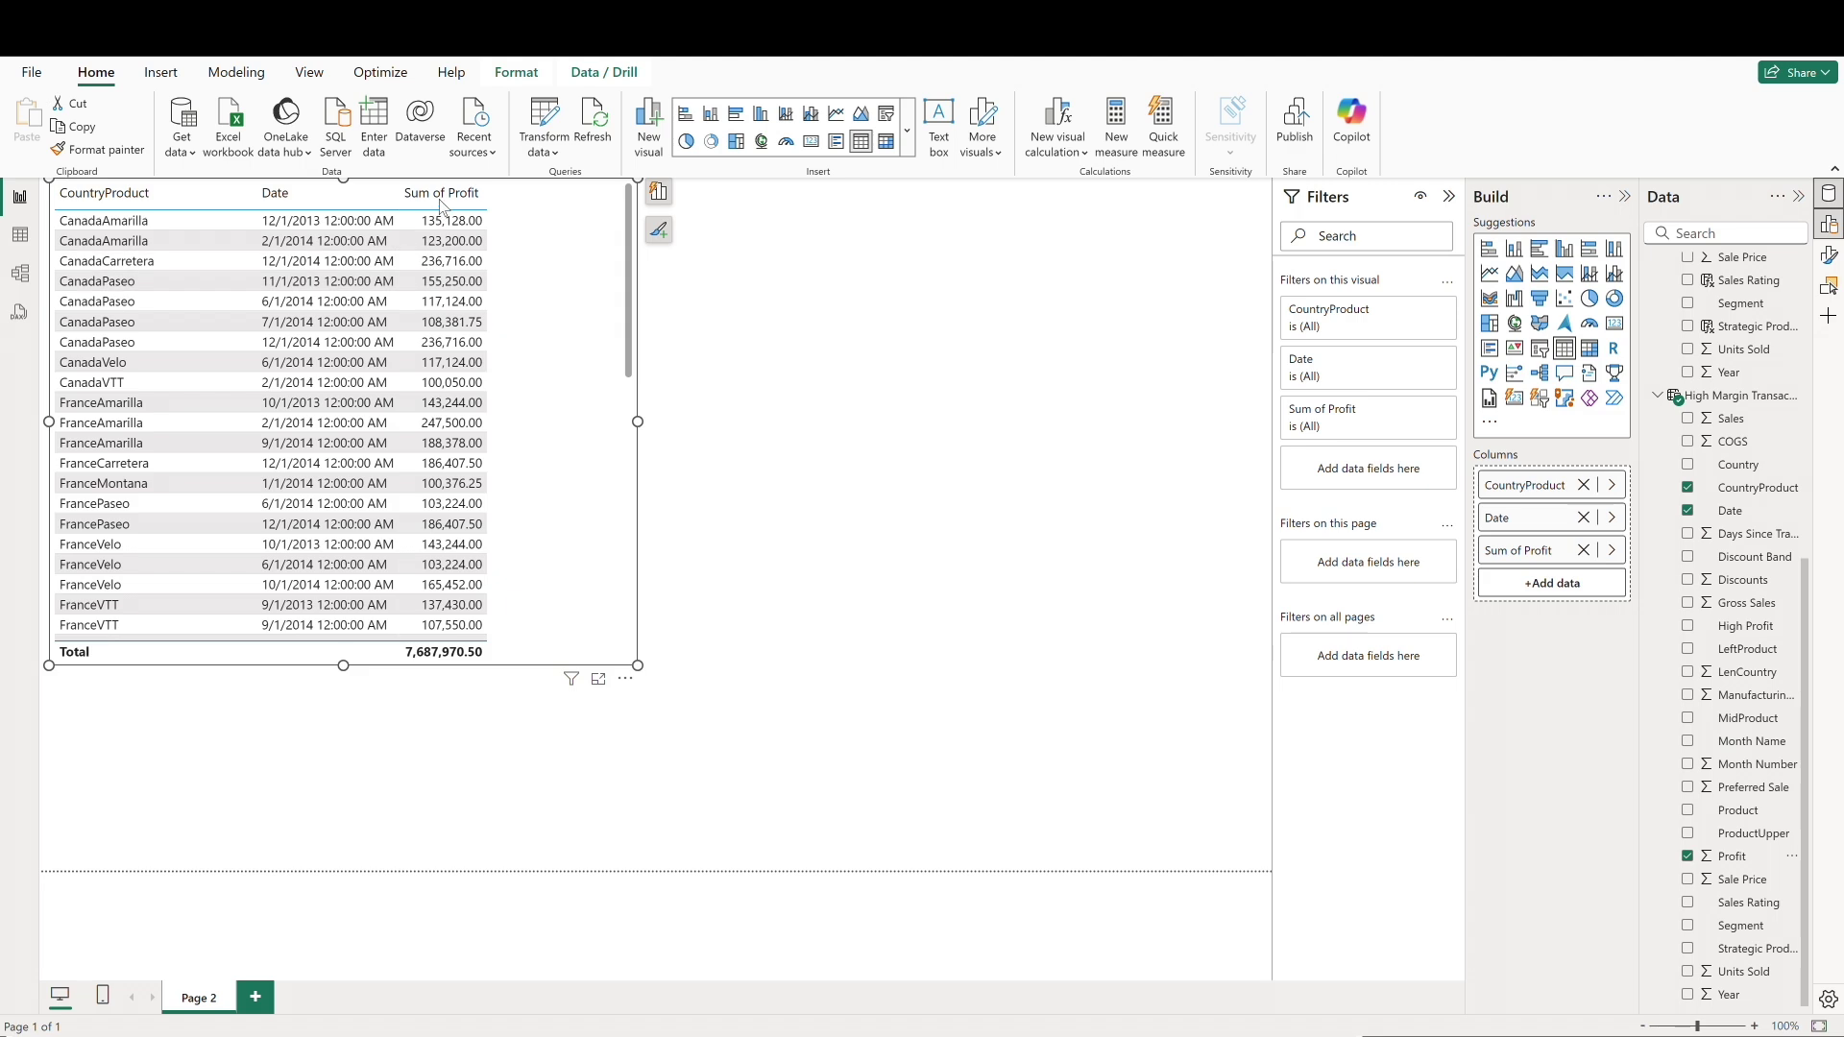
scroll(555, 437, down, 10)
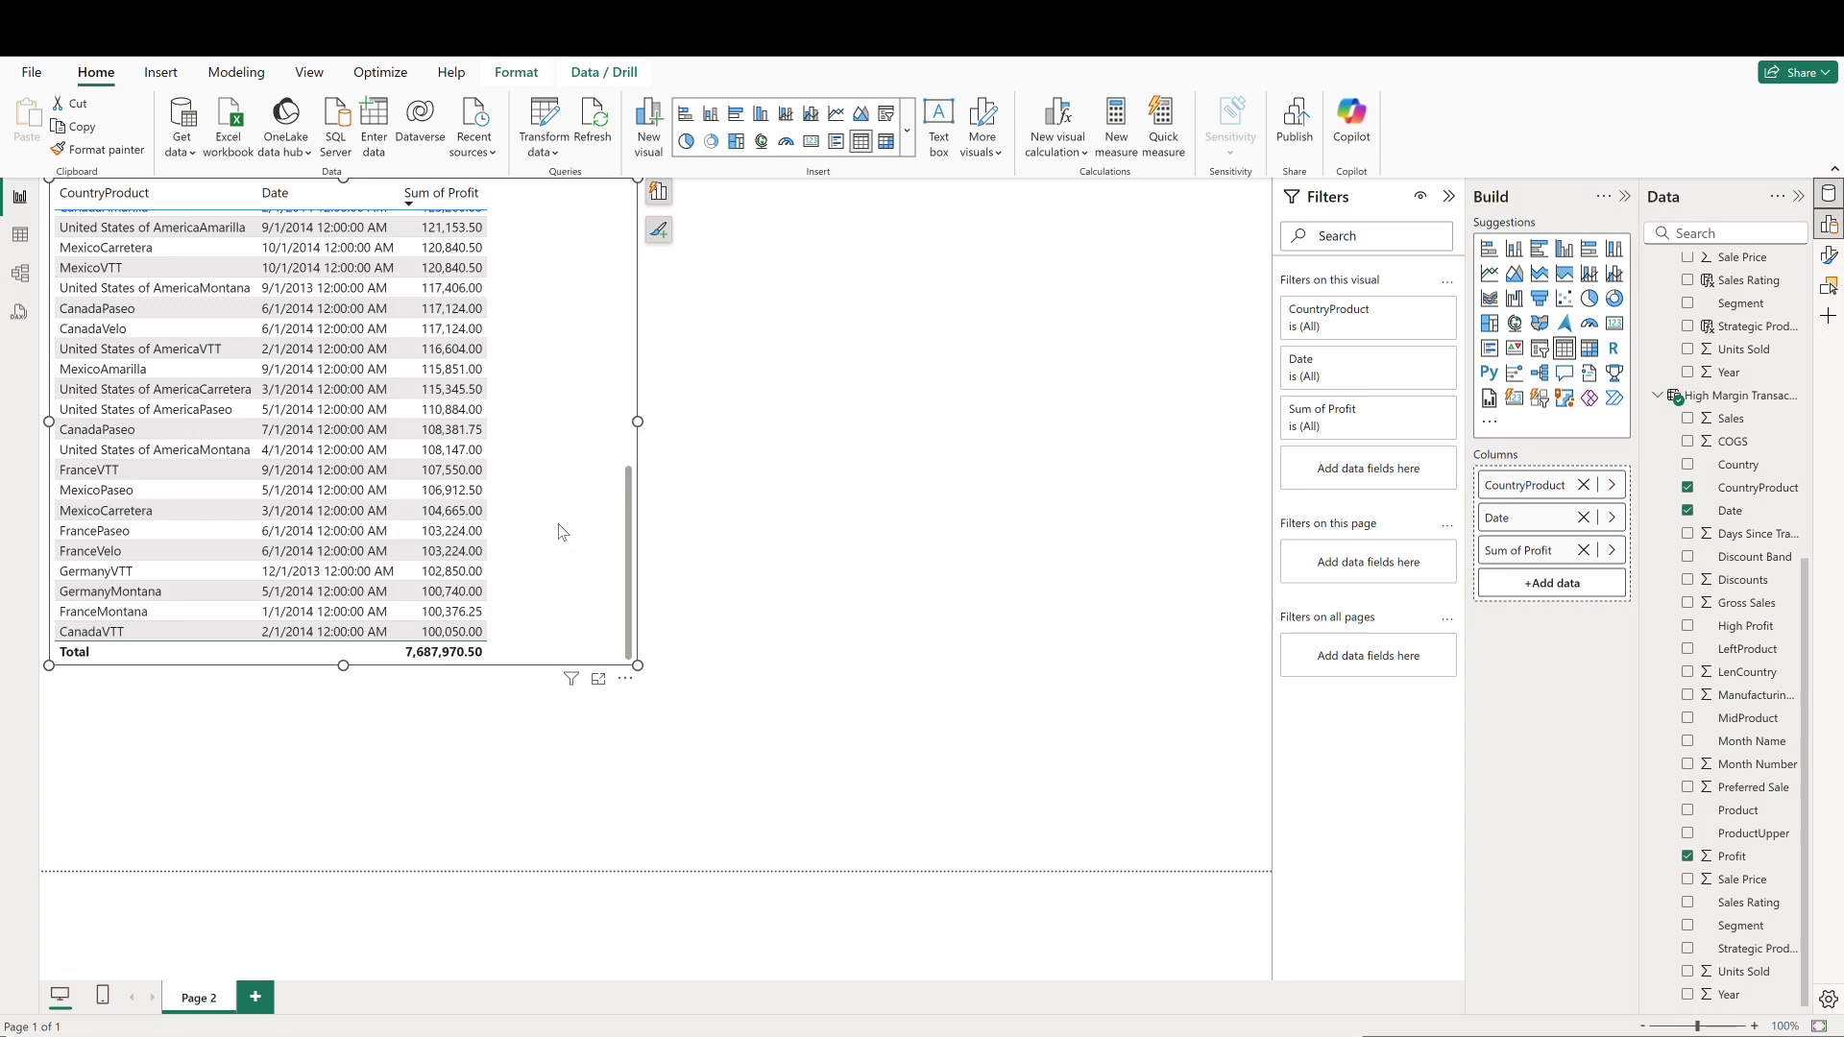
Step: Create the measure Total Sales All Countries = CALCULATE(SUM(financials[ Sales]),ALL(financials[Country]))
click(1116, 125)
text(Total Sales All Countries =)
text(CALCULATE(SUM(financials[ Sales]),ALL(financials[Country])))
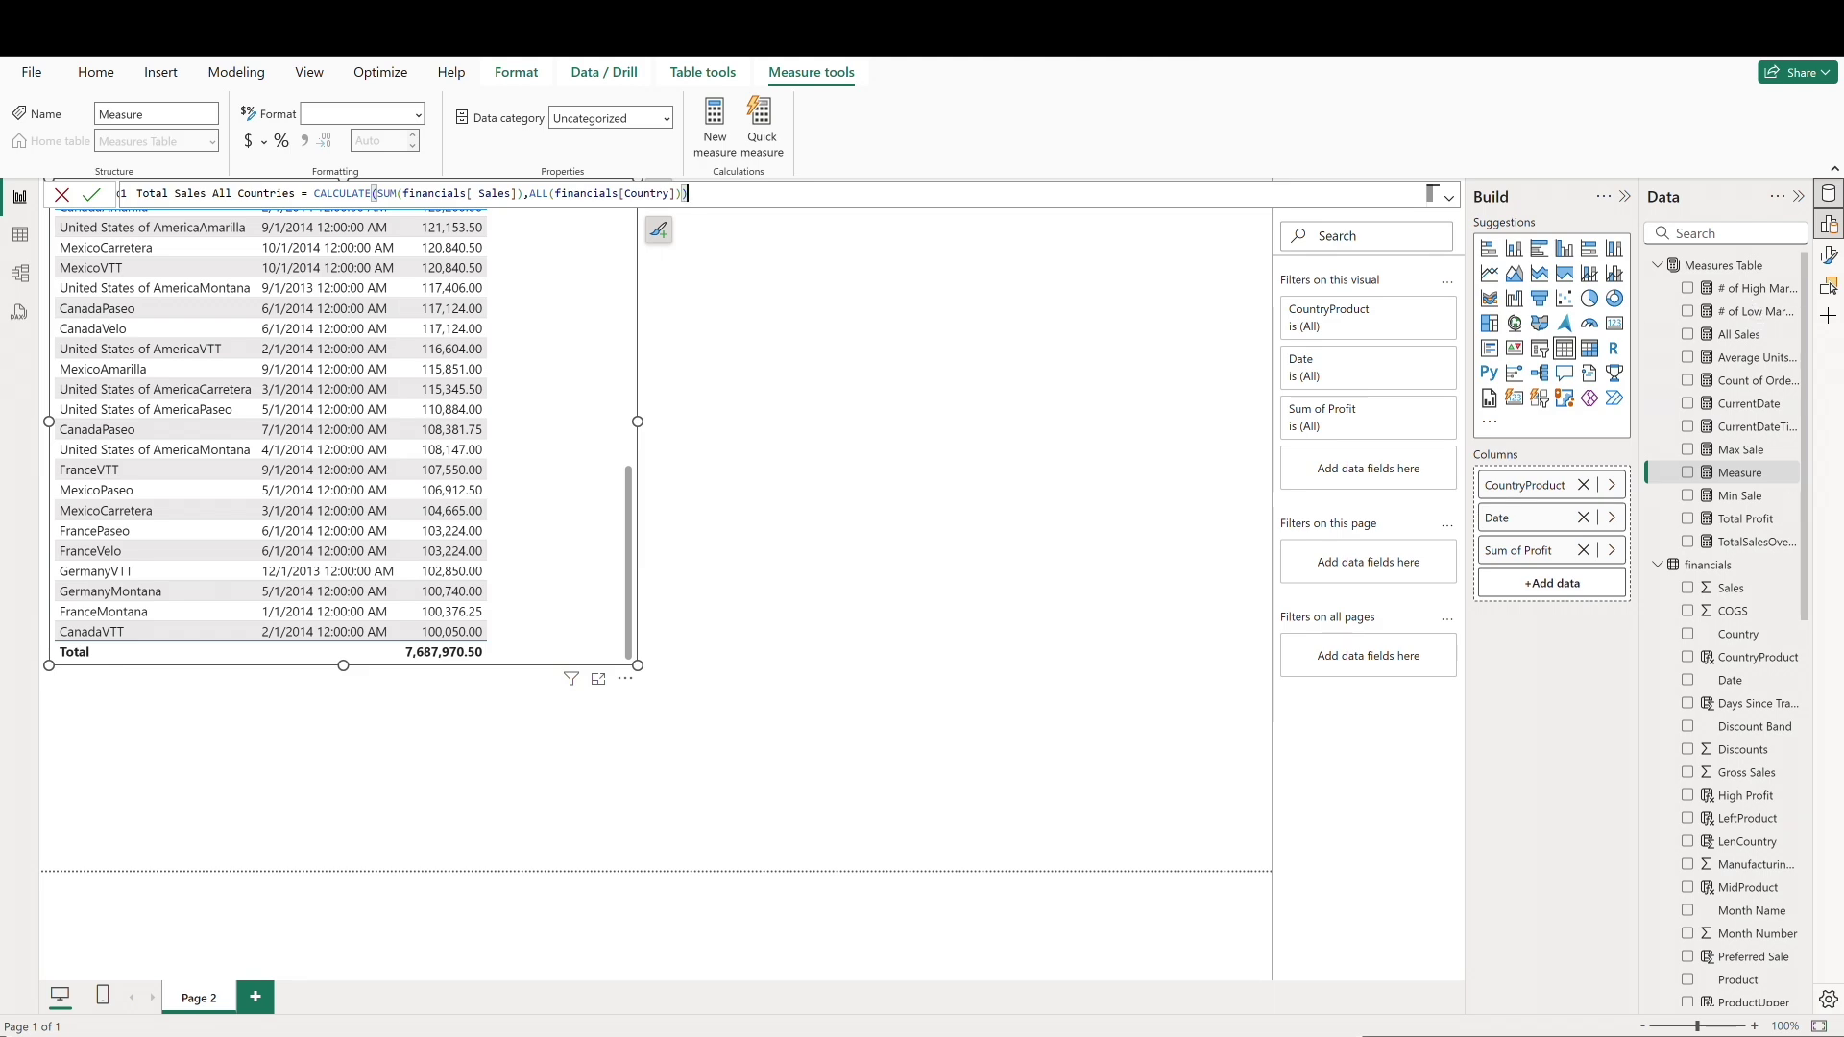
key(Return)
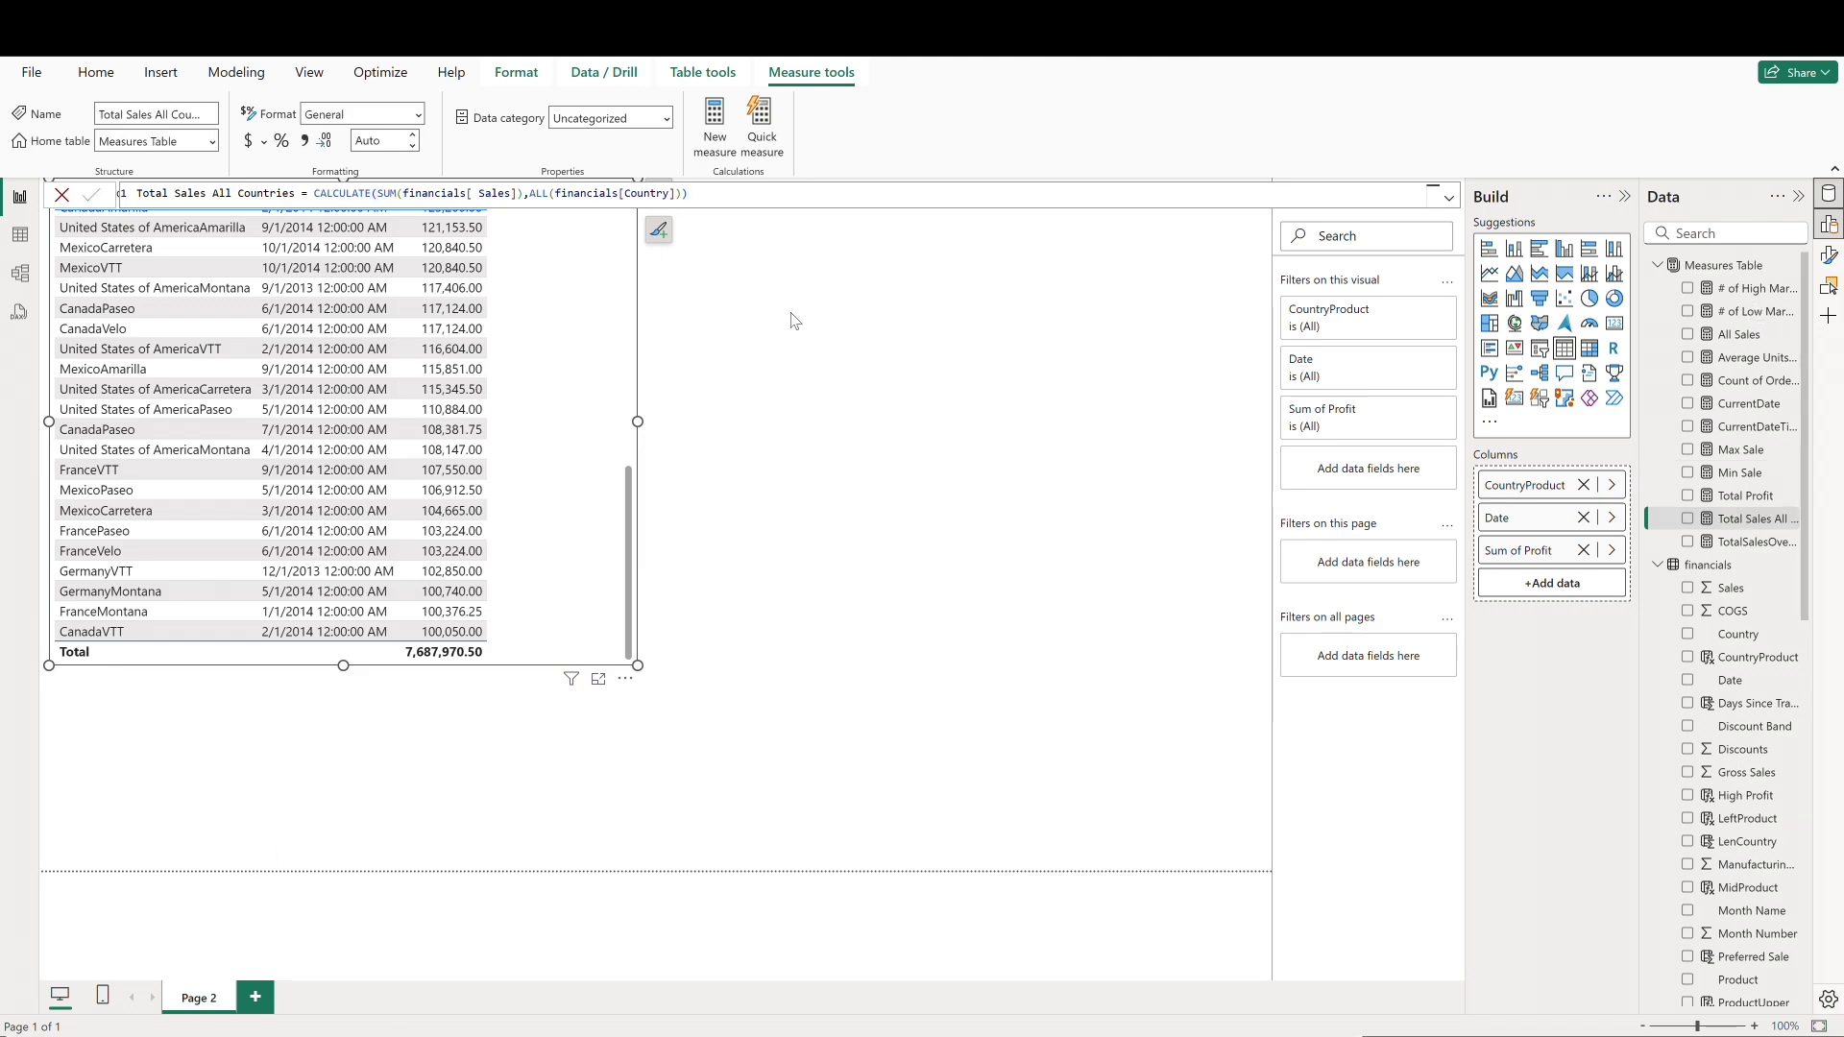
click(793, 320)
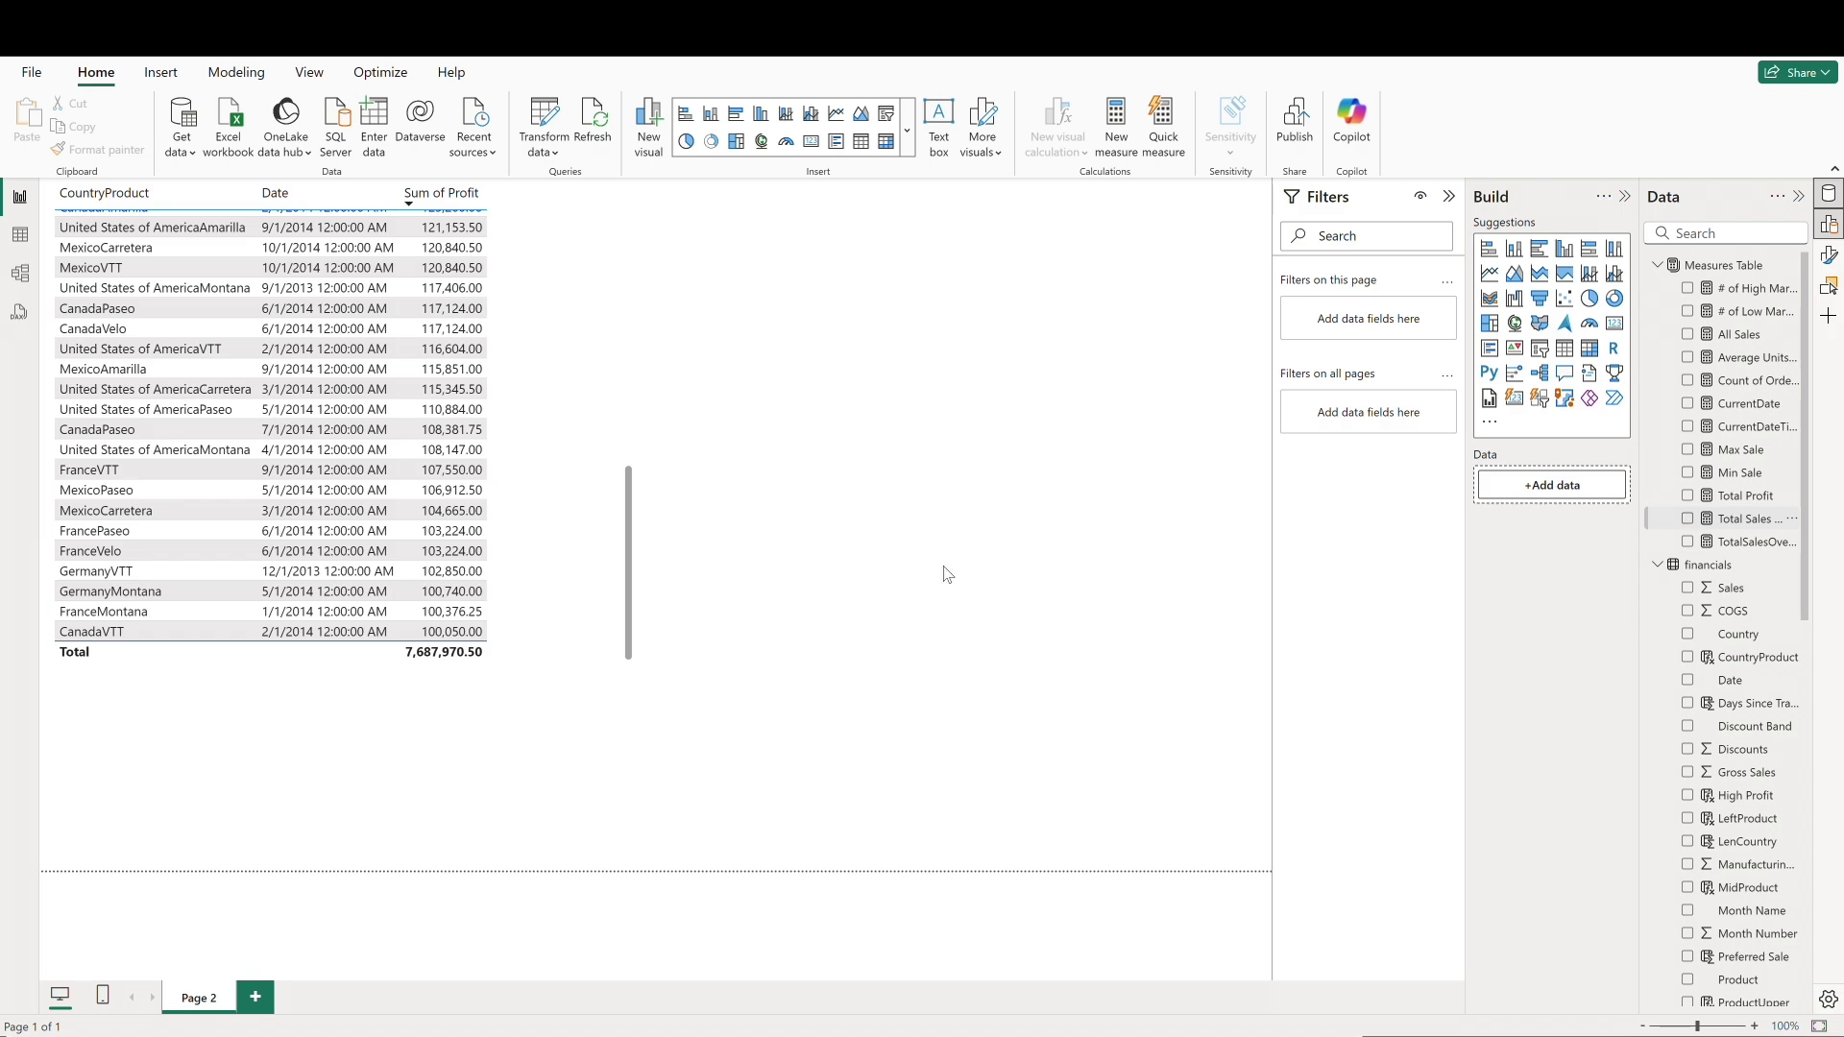
Step: Show Total Sales All Countries in a card with callout display units set to None
click(1687, 518)
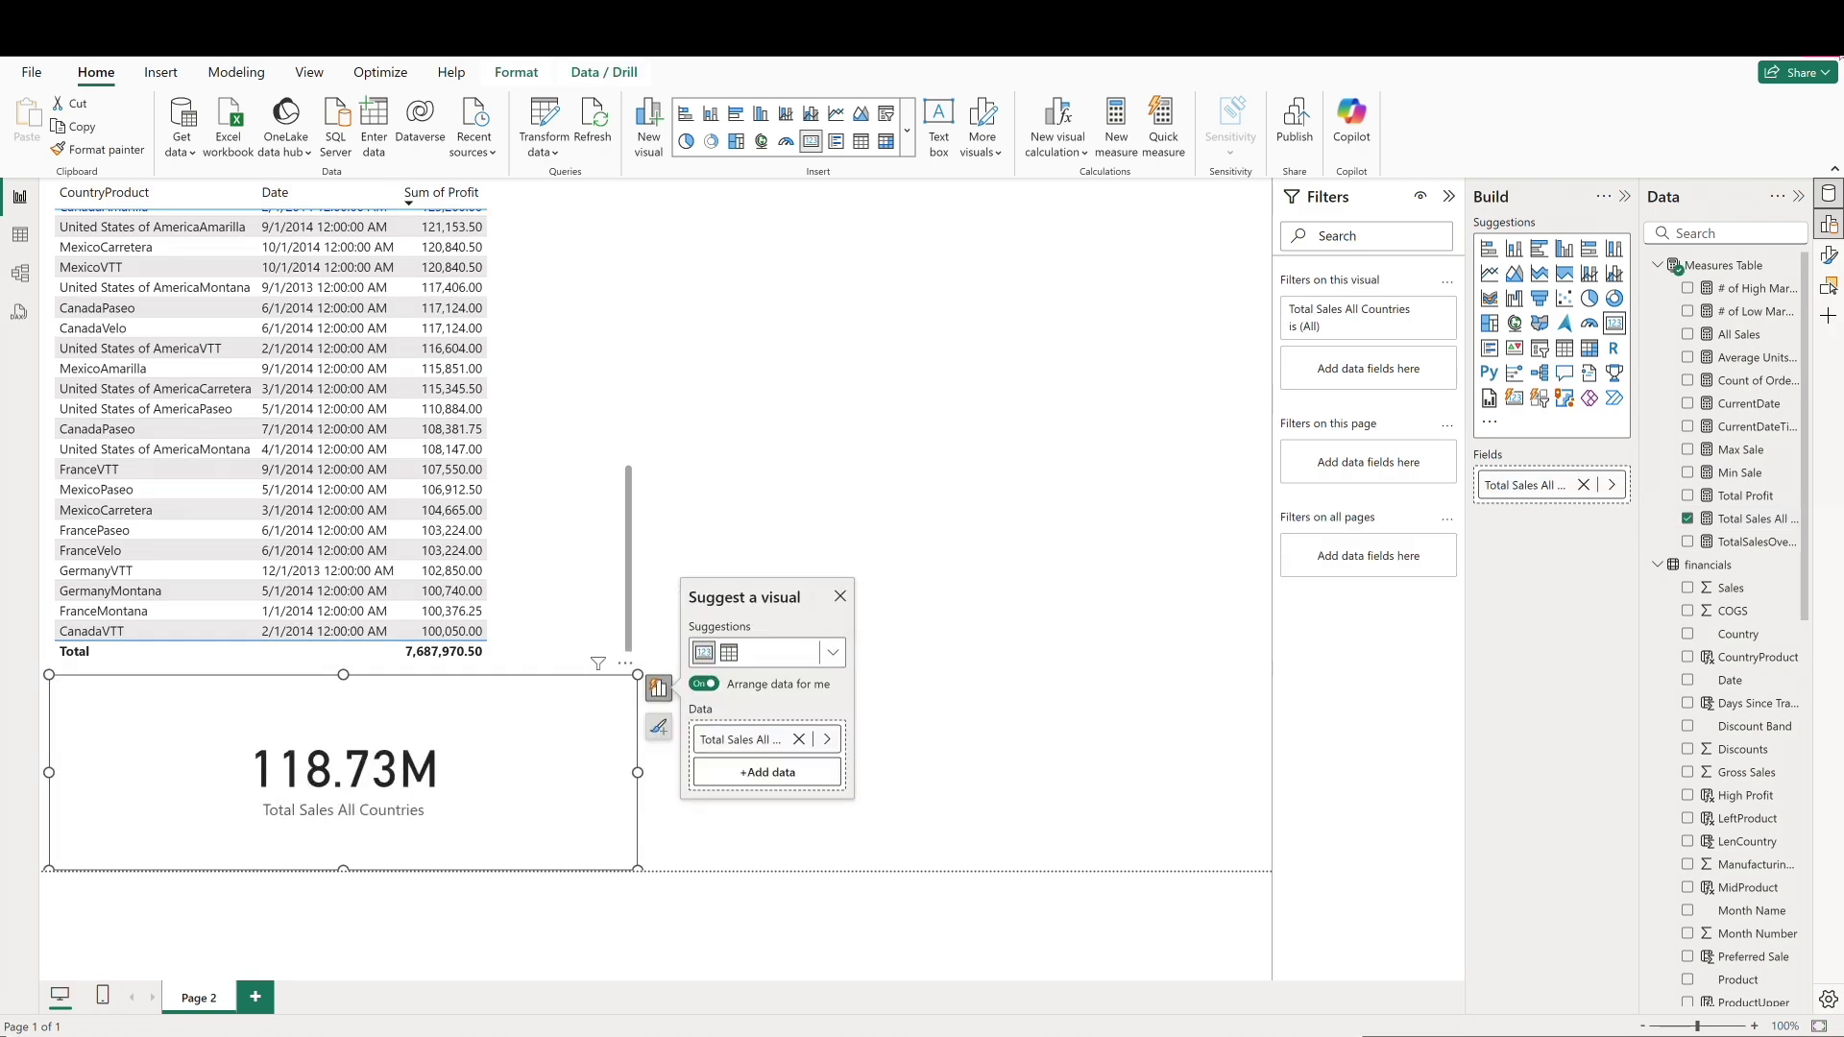
click(1828, 255)
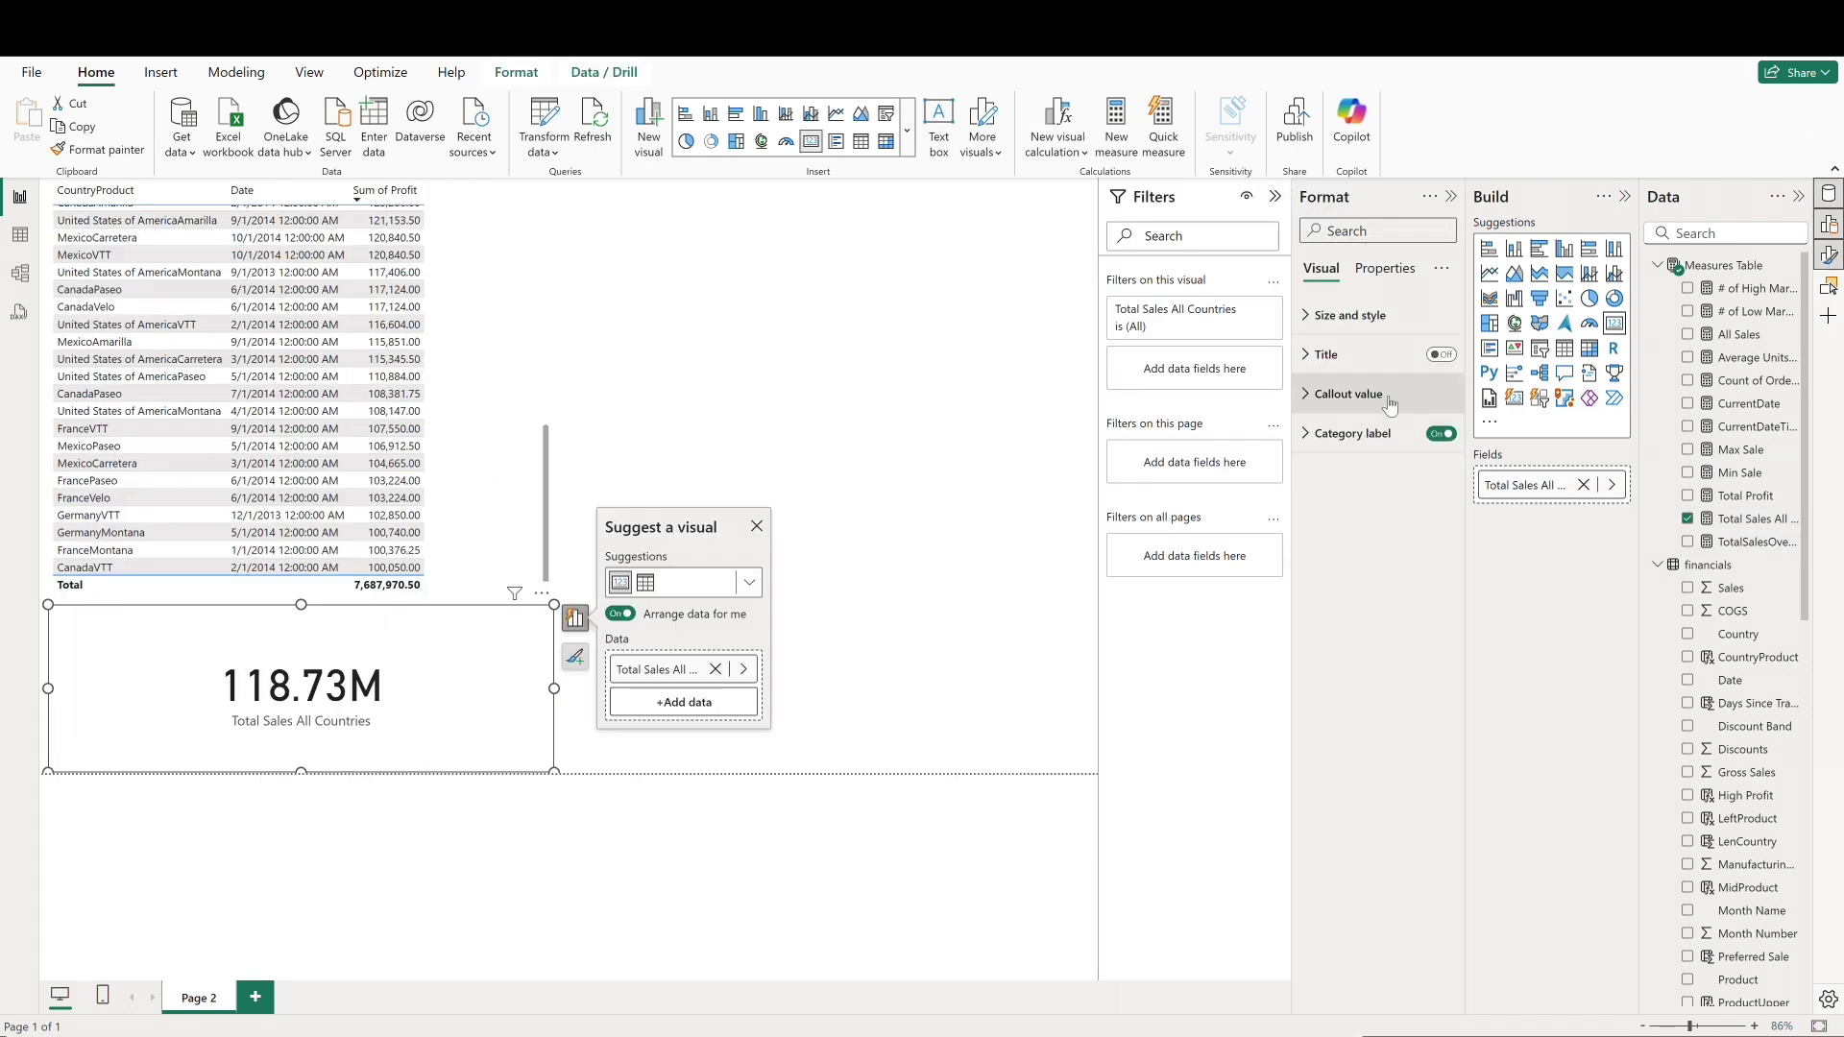
click(1348, 393)
click(1385, 590)
click(1371, 641)
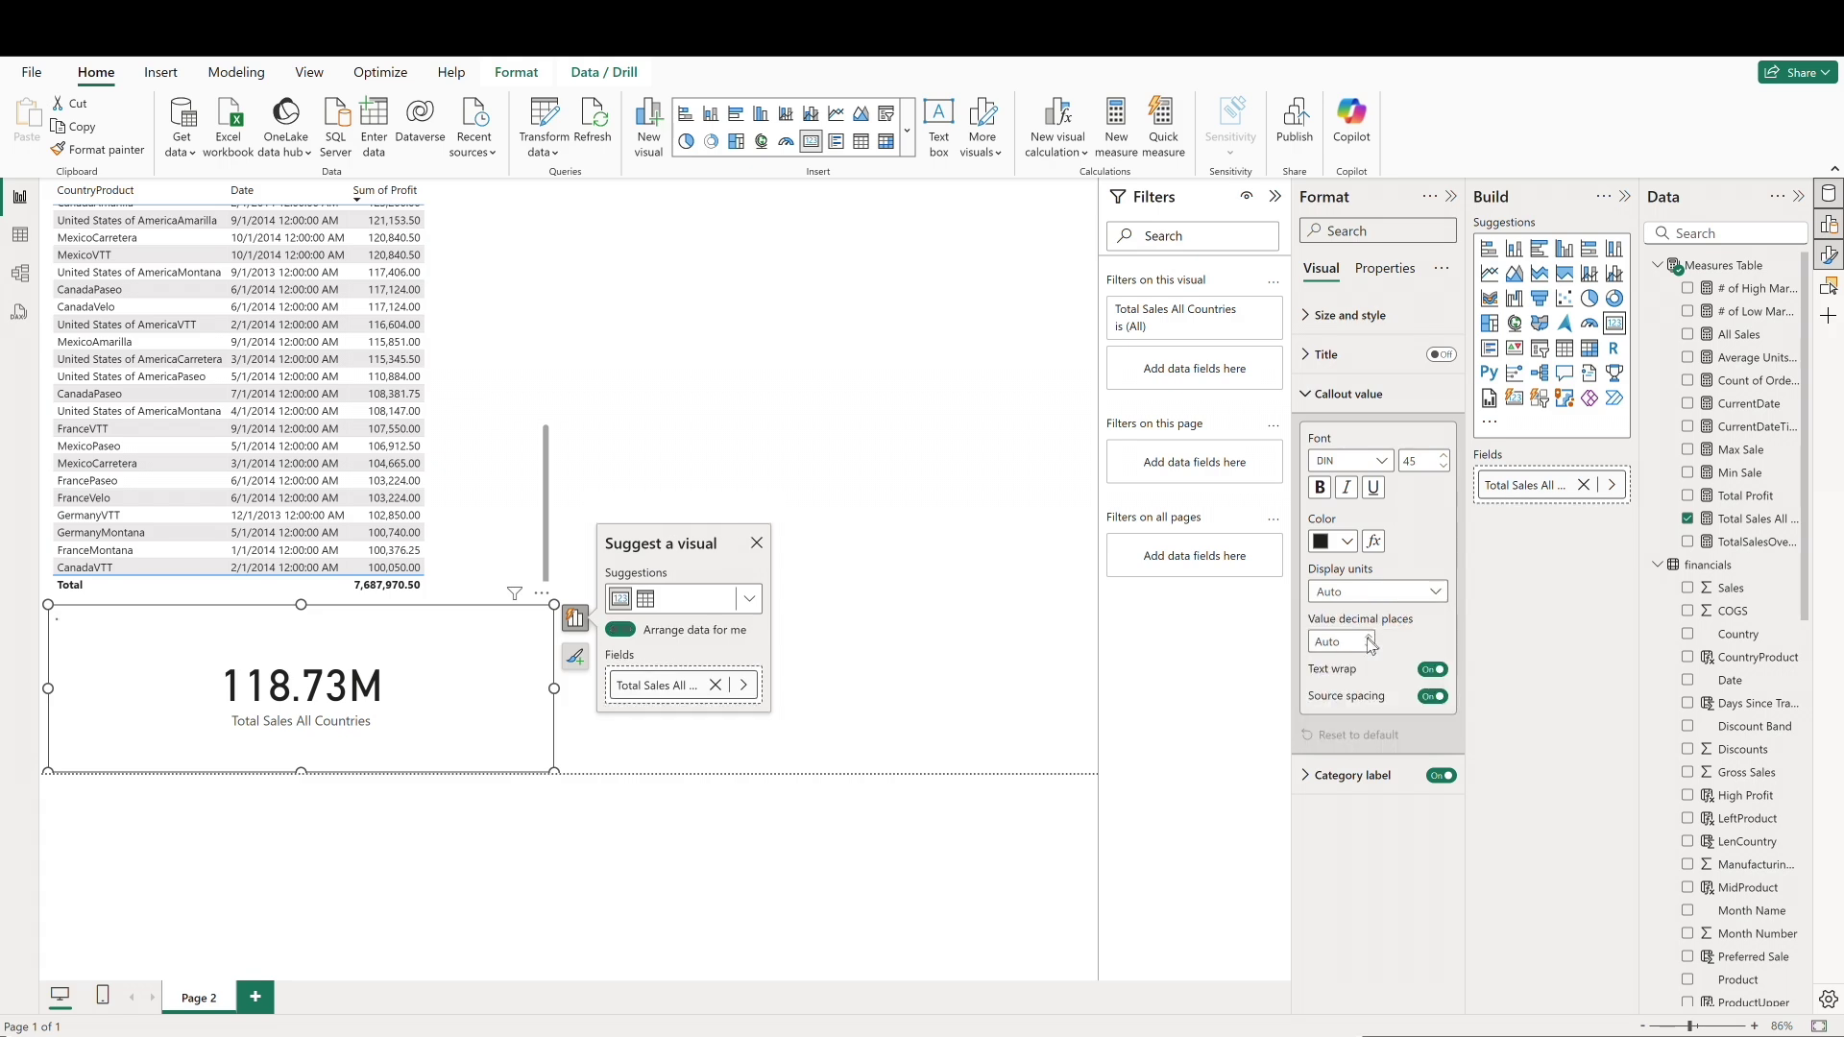
click(873, 696)
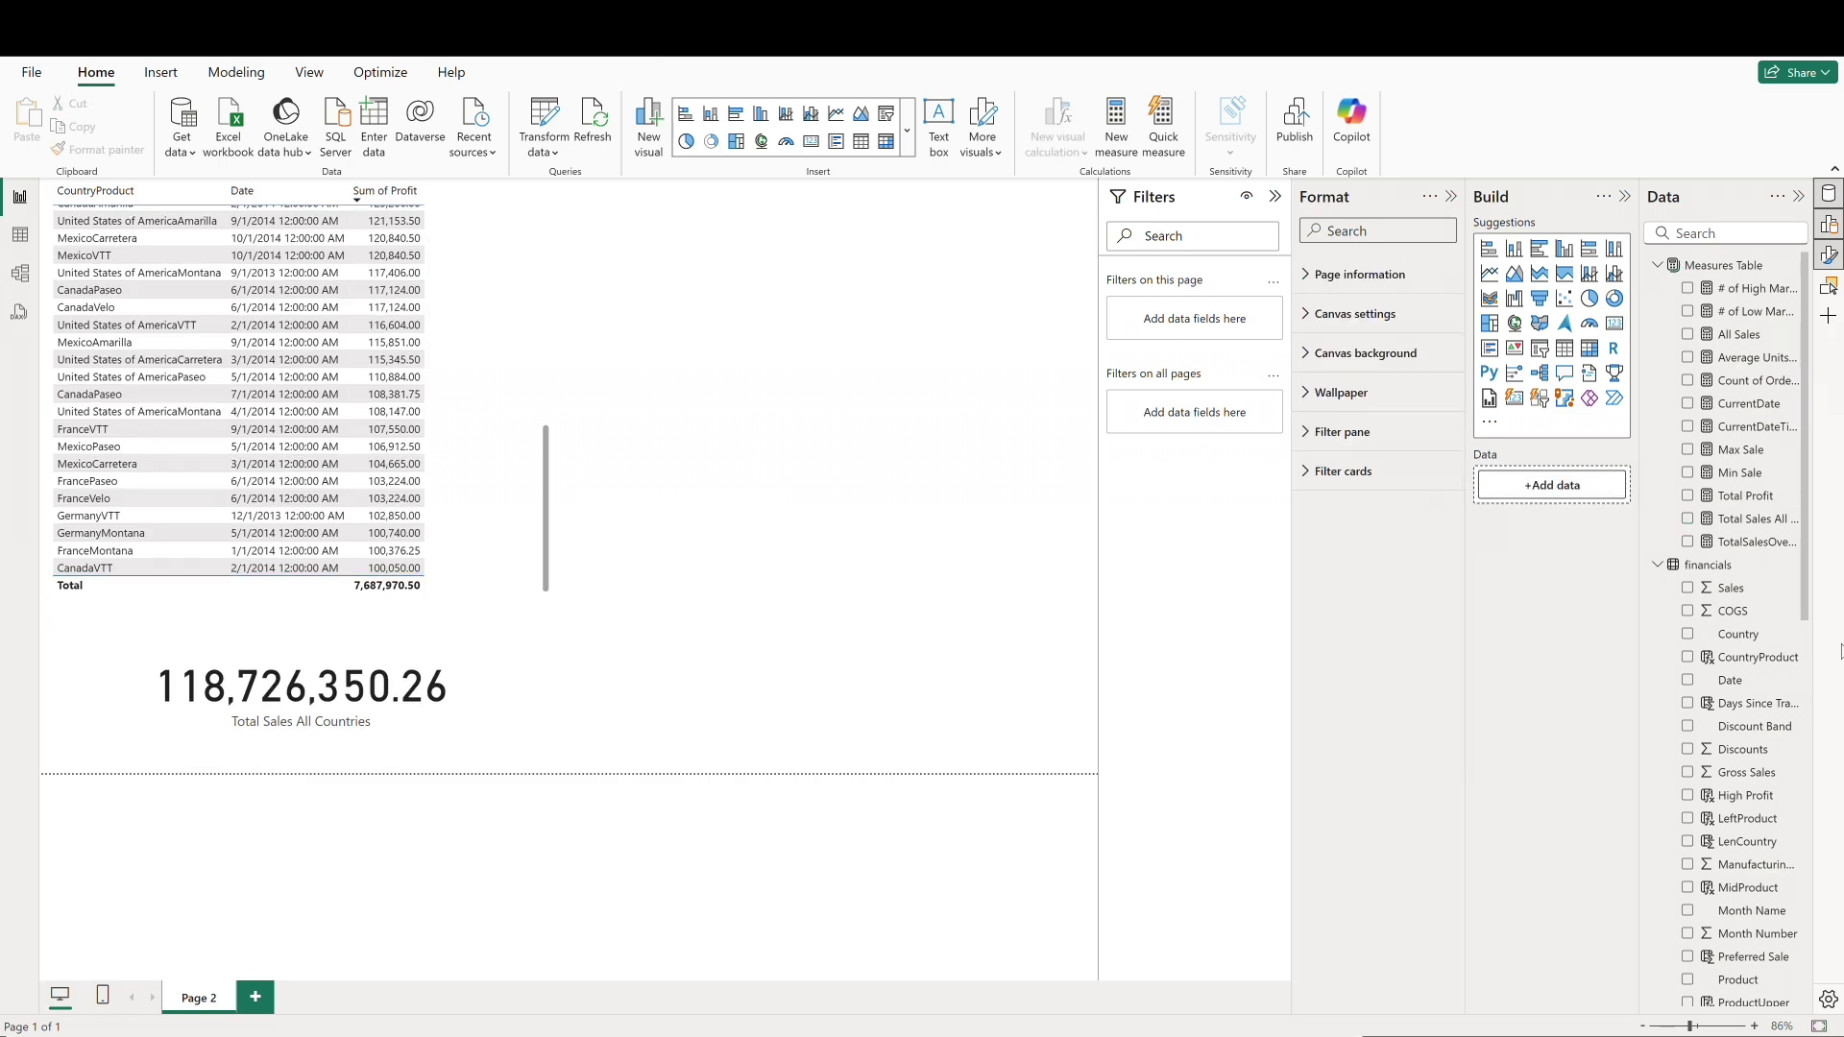
Step: Add a shorter Sum of Sales card, also with display units set to None
click(1688, 590)
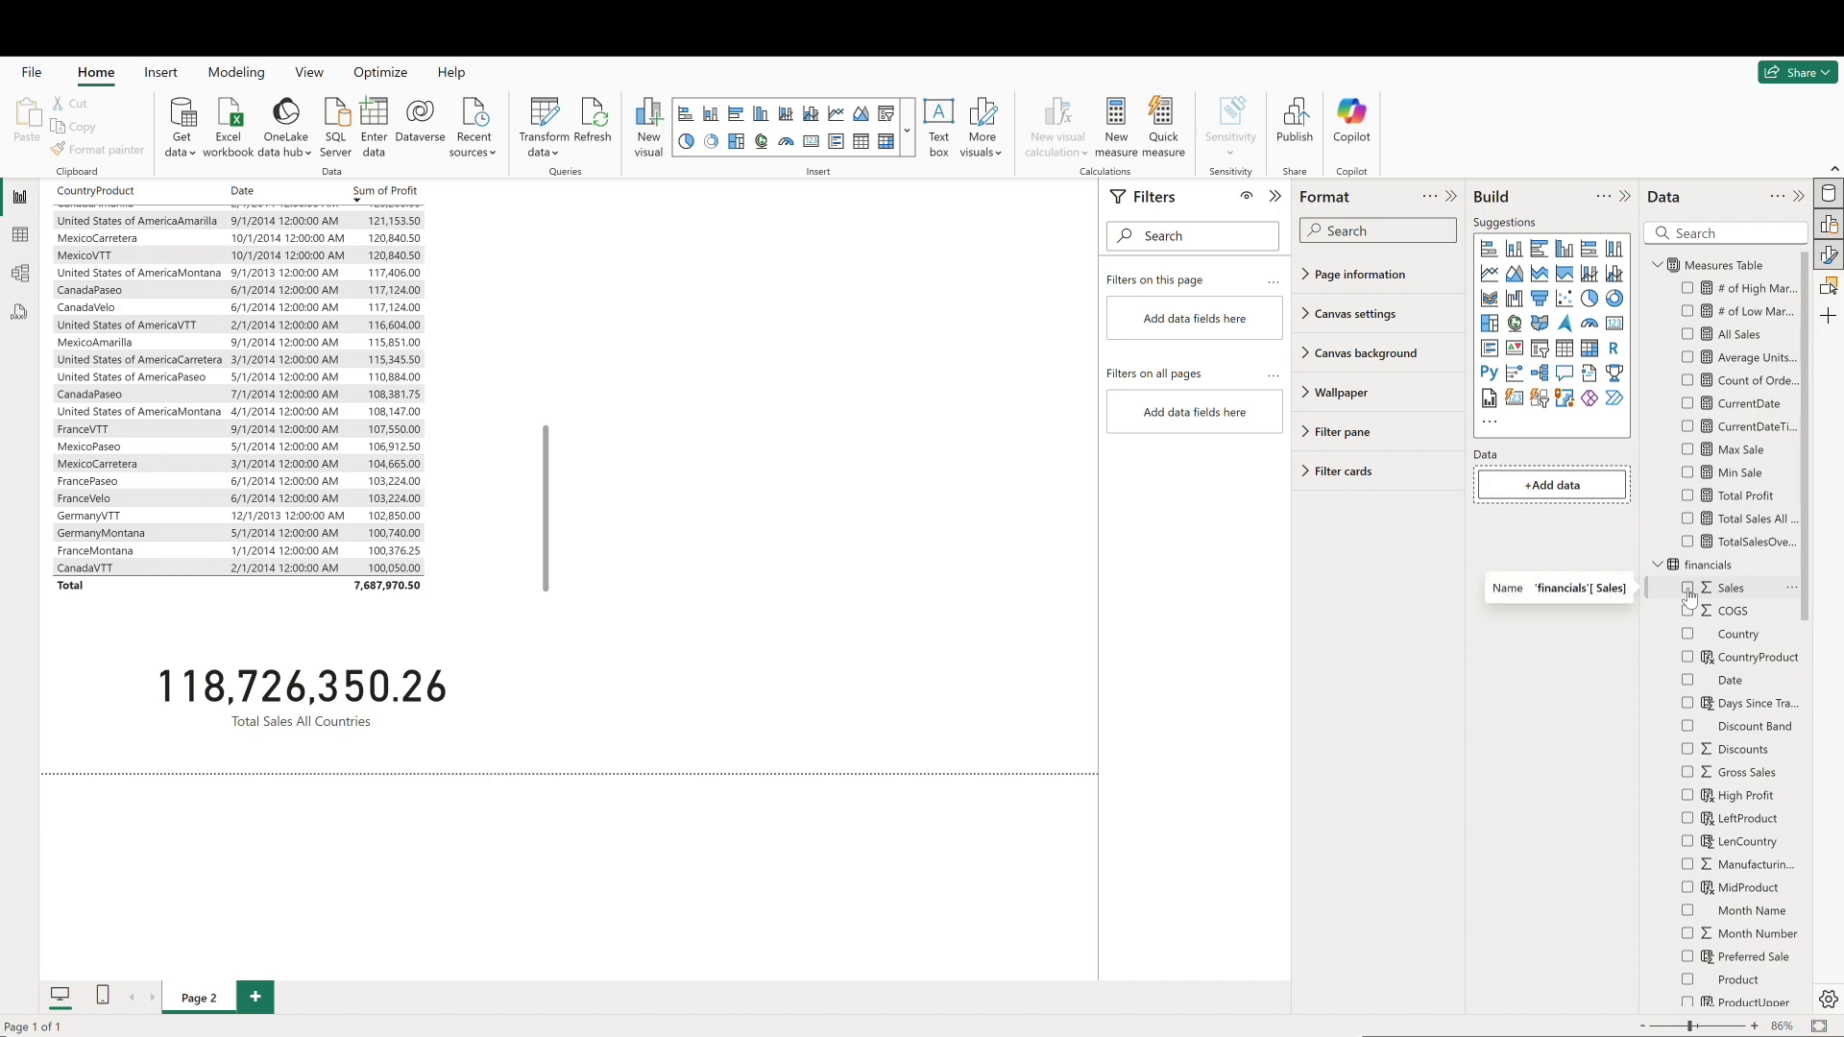
drag(816, 180, 828, 663)
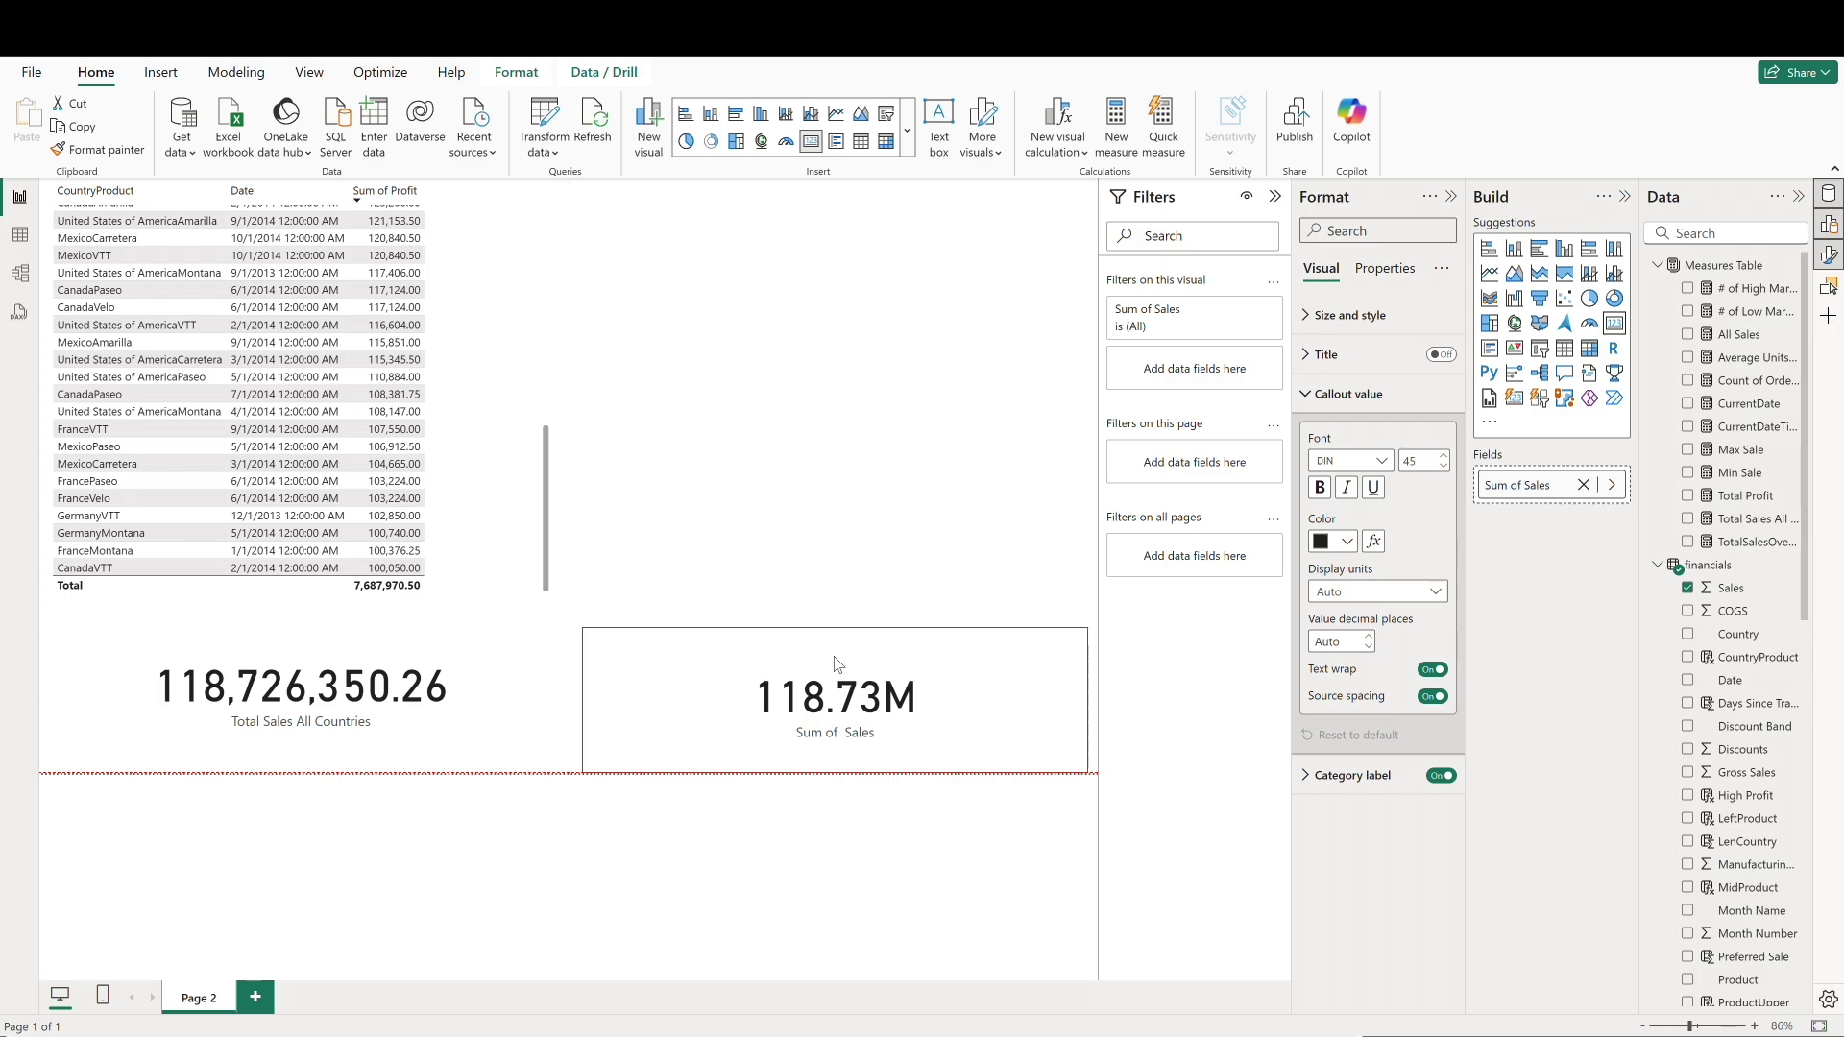
click(1373, 592)
click(1342, 636)
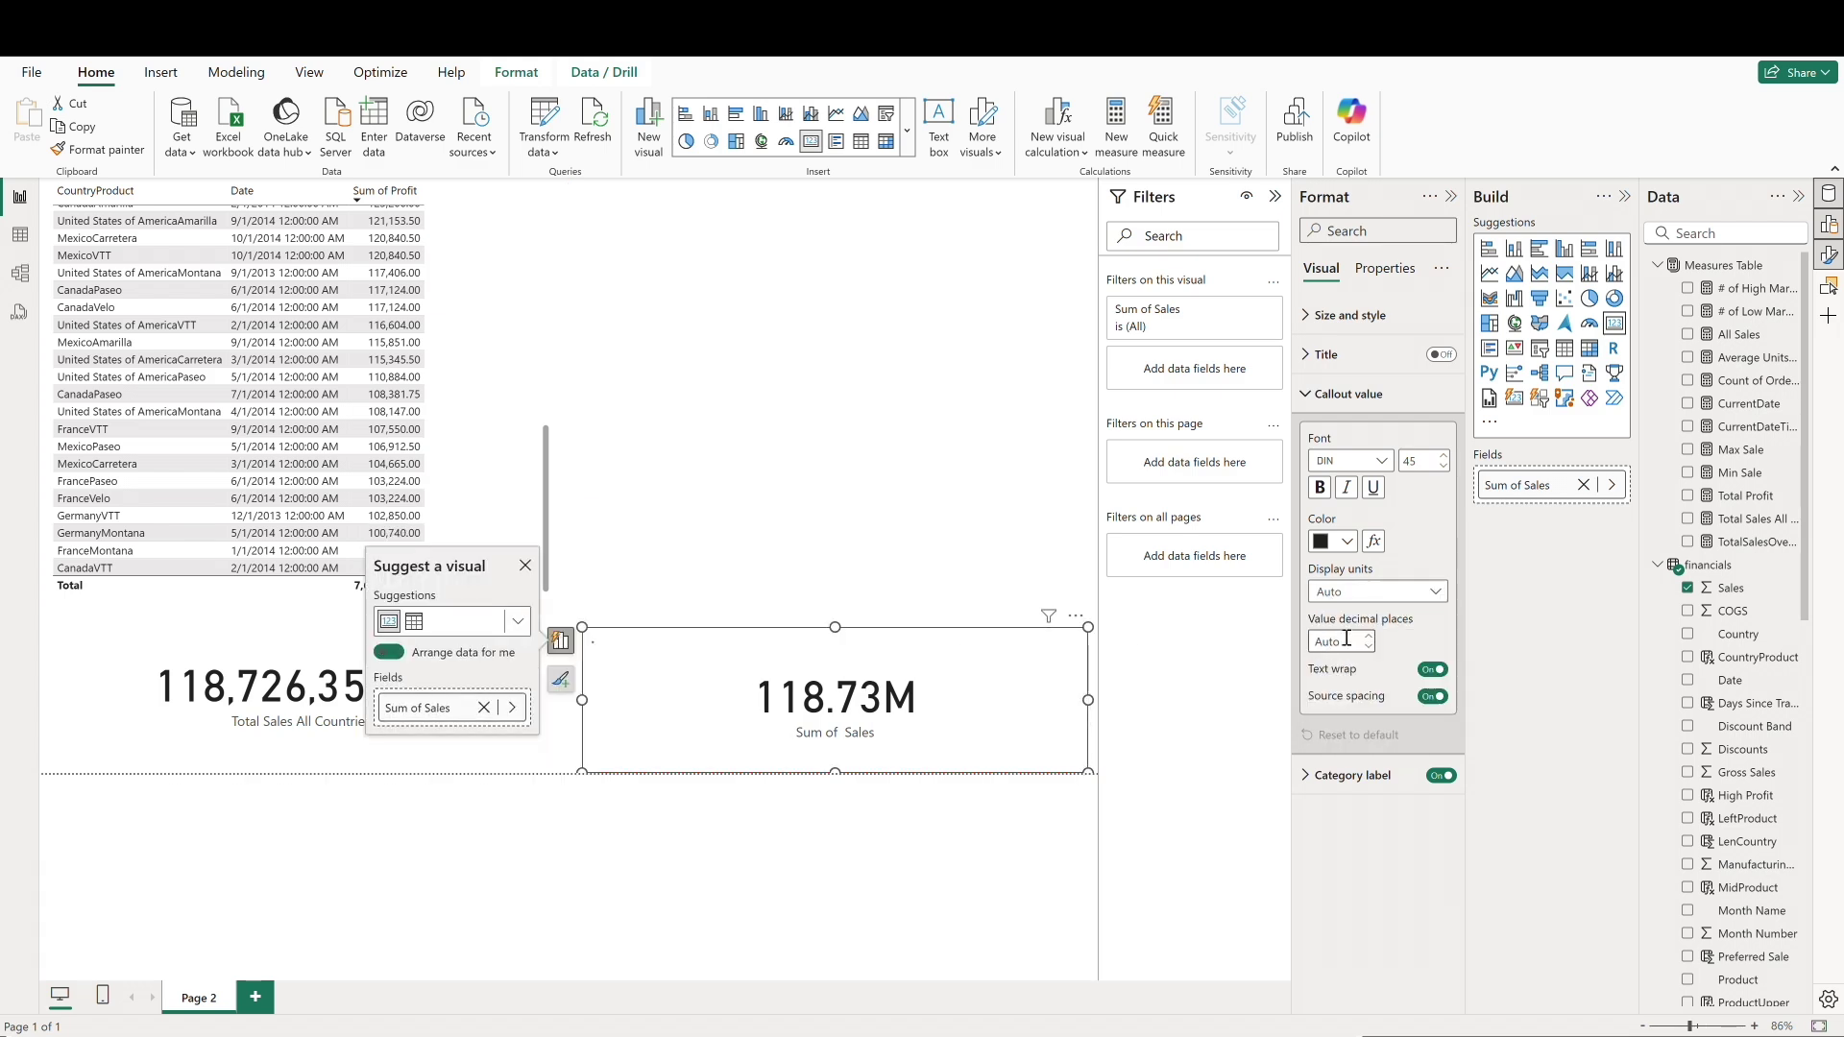
click(823, 541)
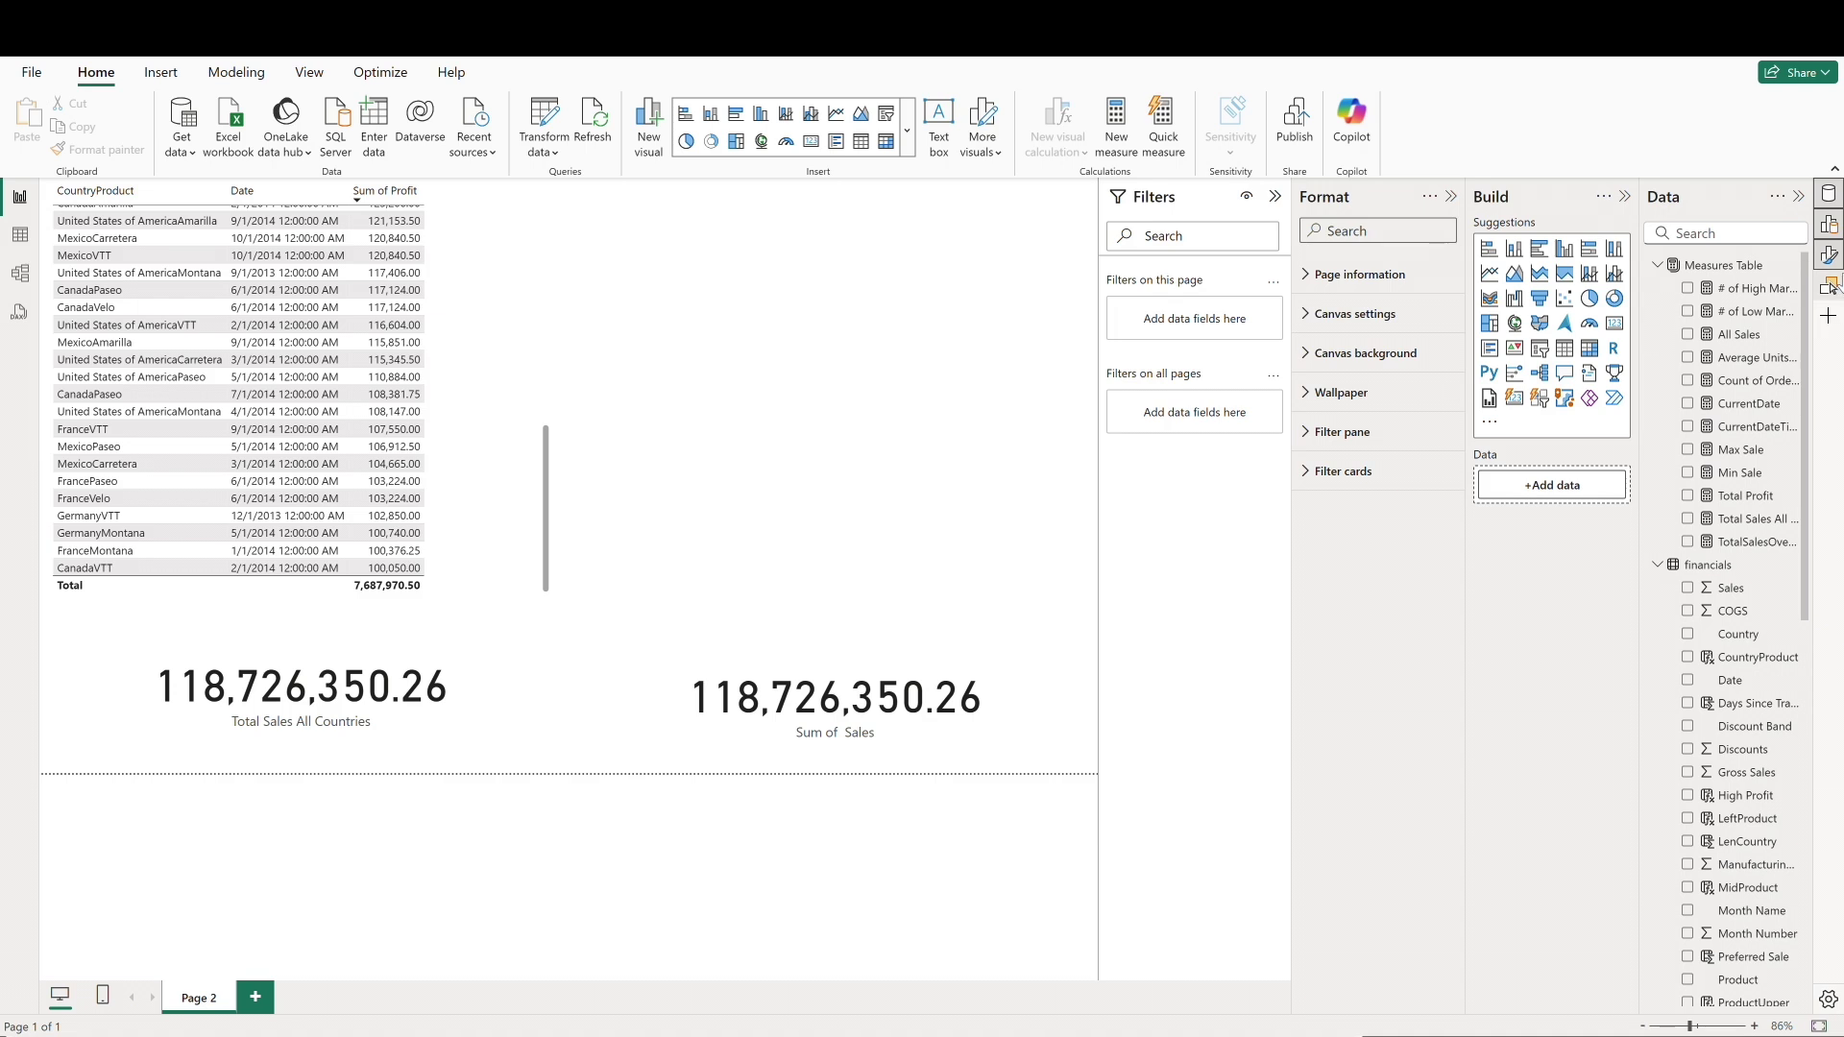
Step: Add a resized slicer that uses the Country field
click(1539, 348)
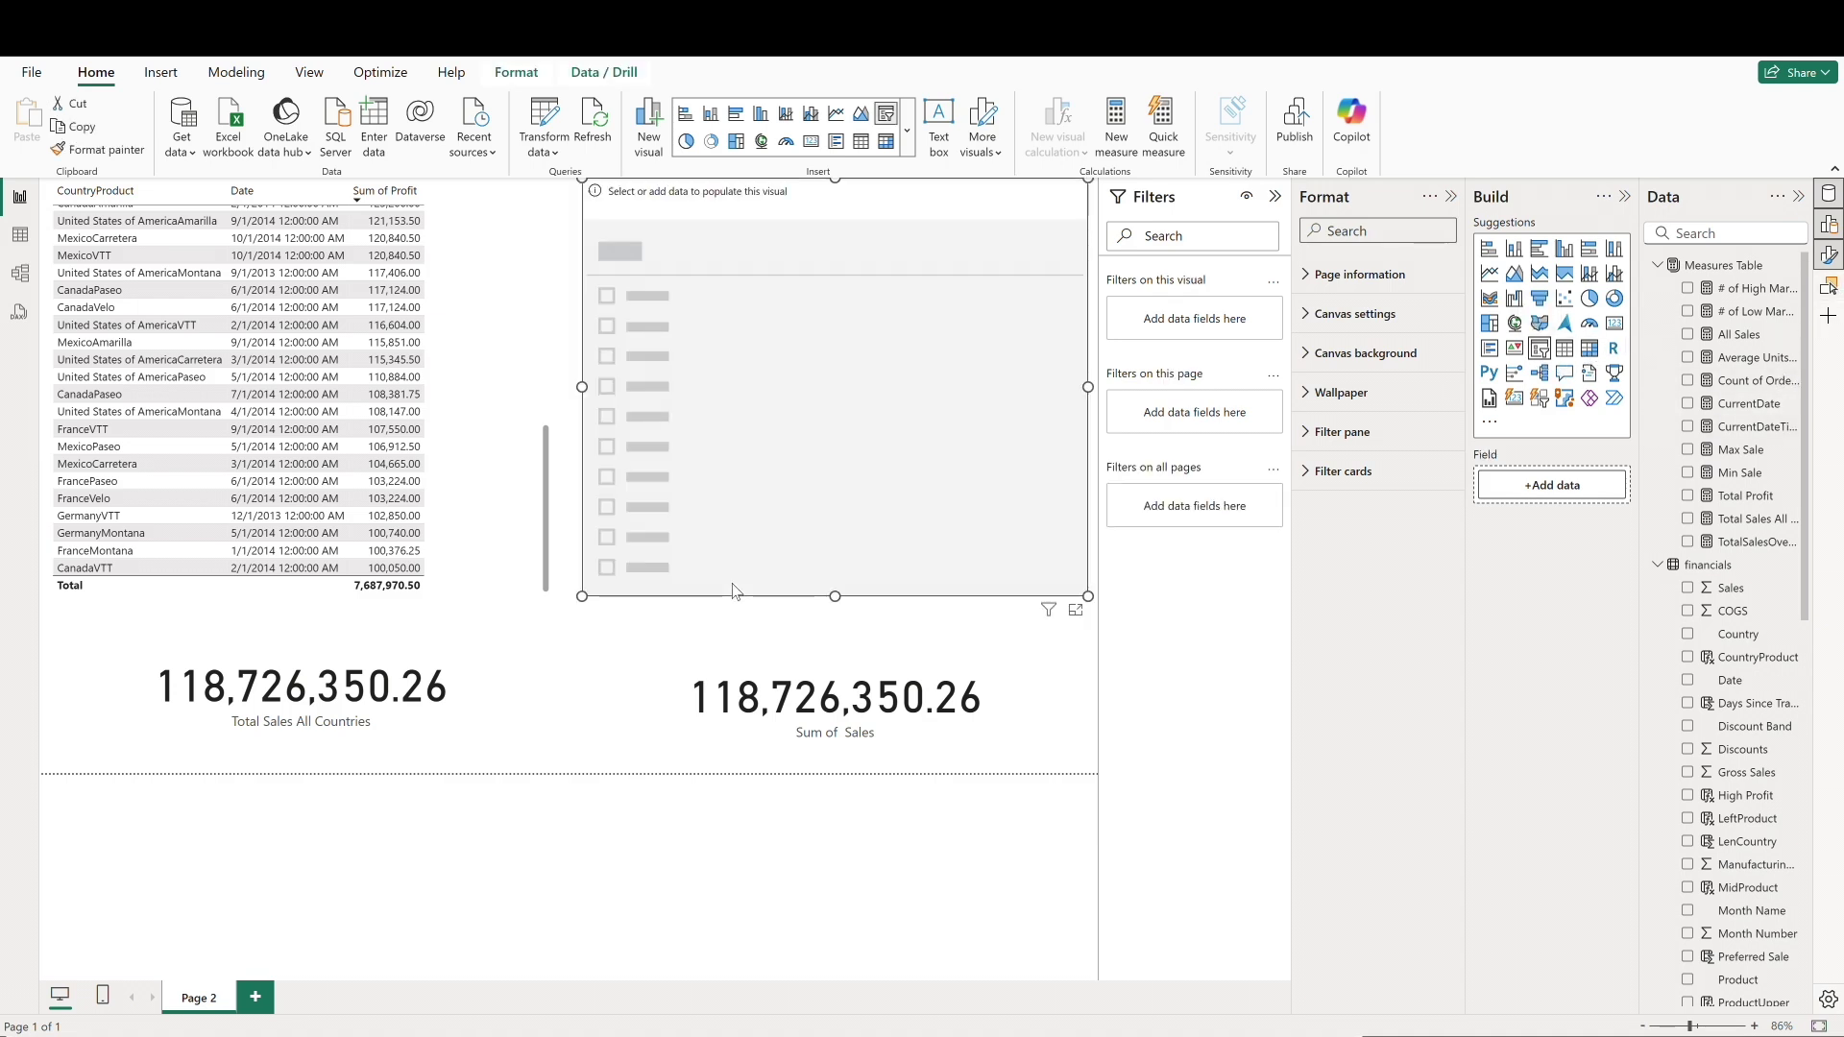
drag(582, 180, 764, 488)
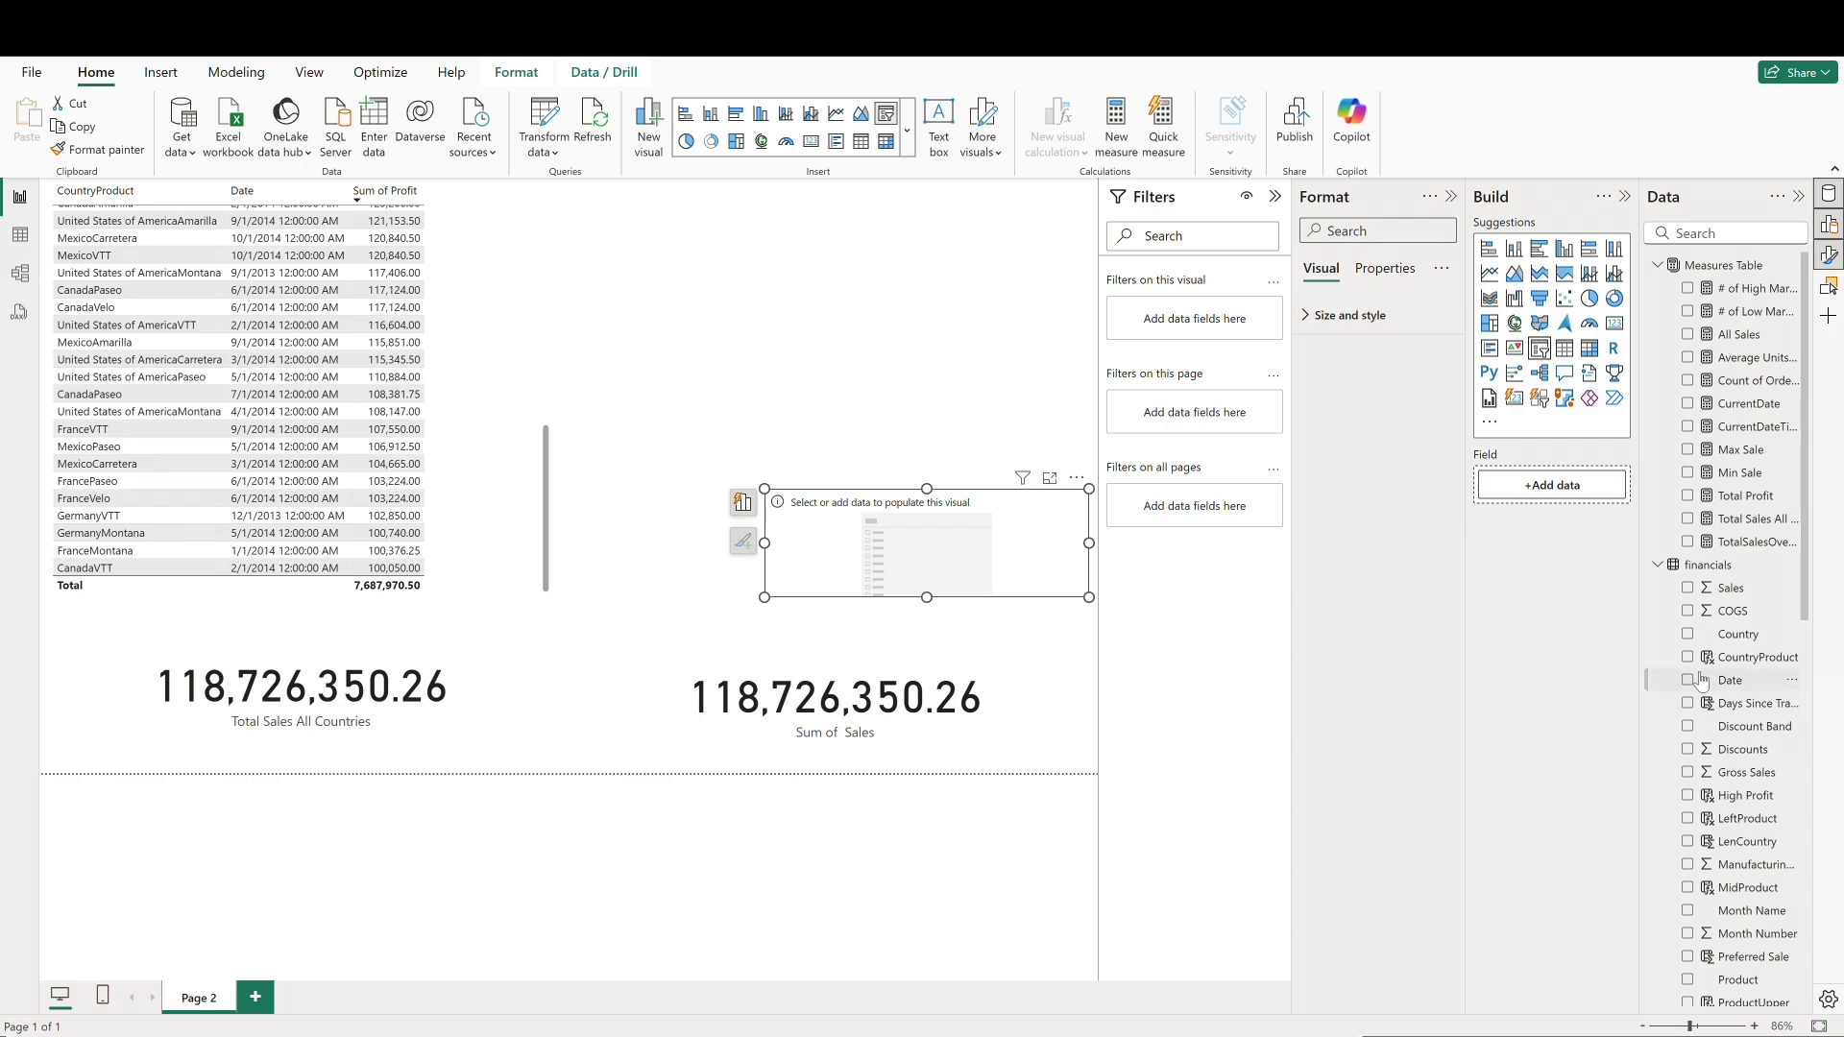
click(1687, 636)
drag(927, 489, 927, 434)
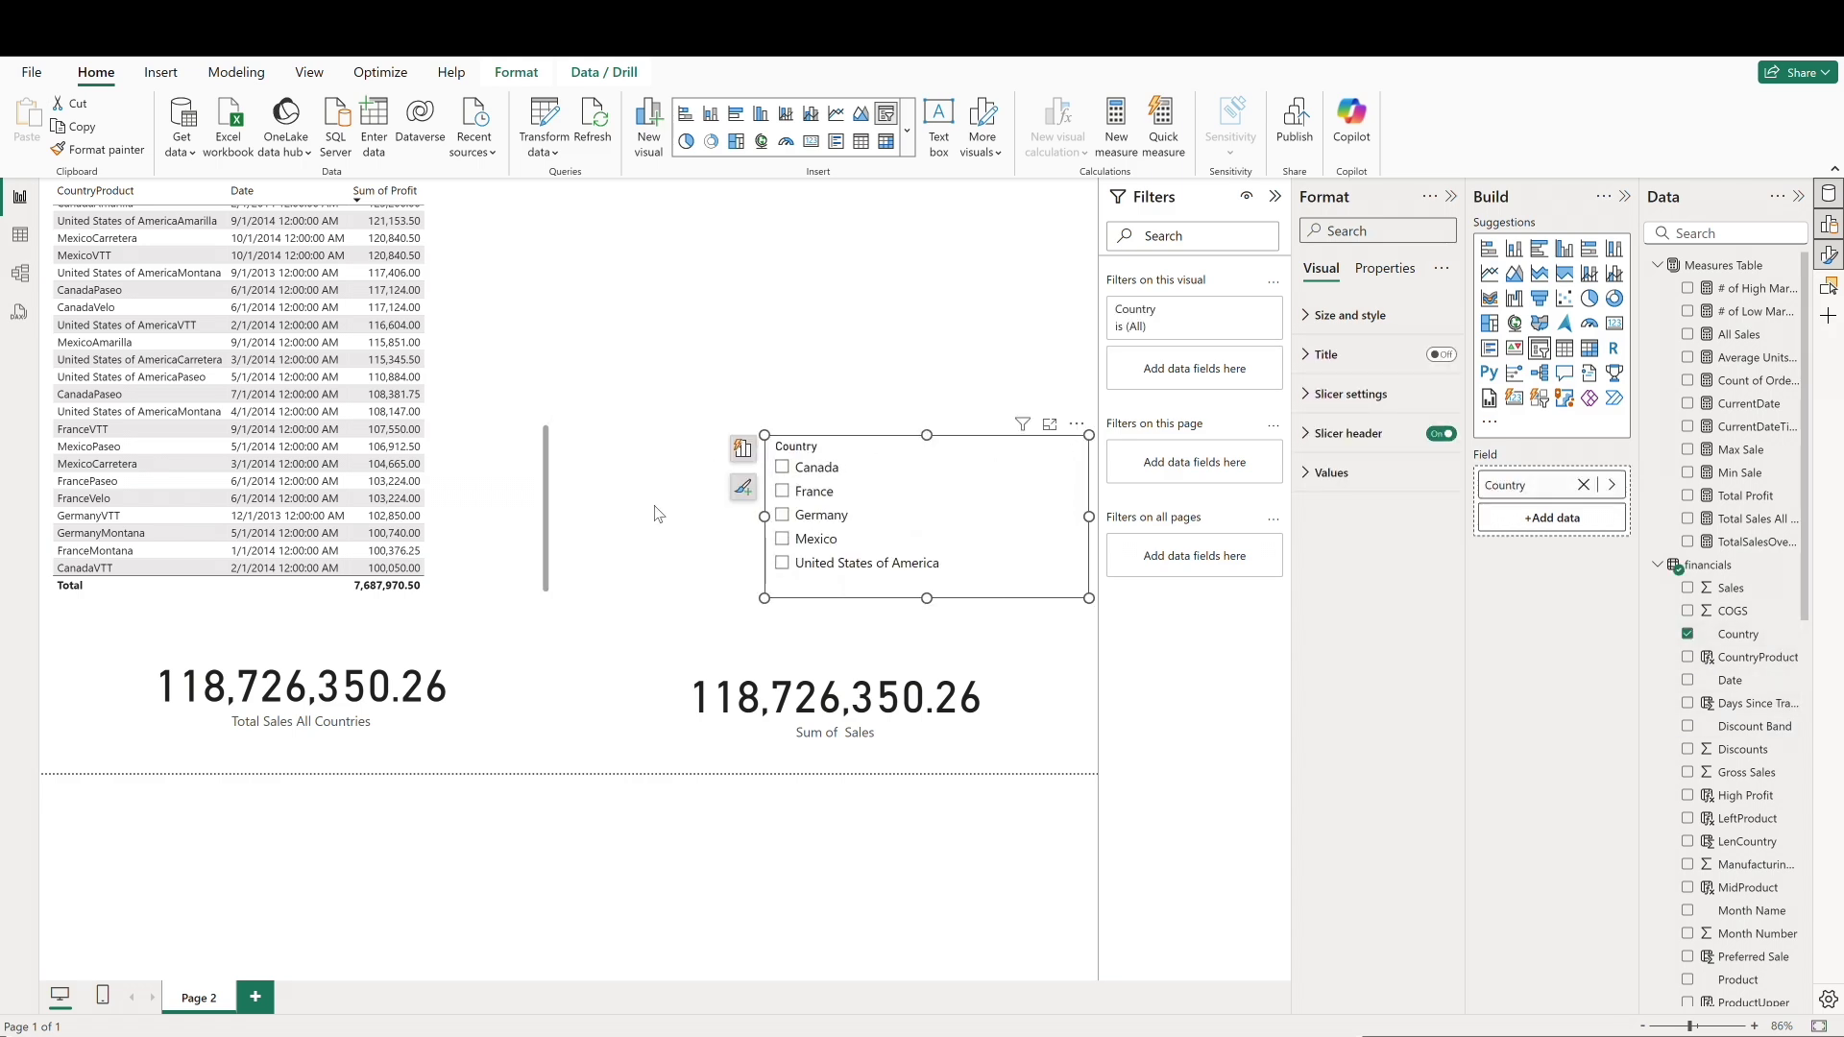
Step: Try each country in the slicer, ending with Canada selected
click(782, 467)
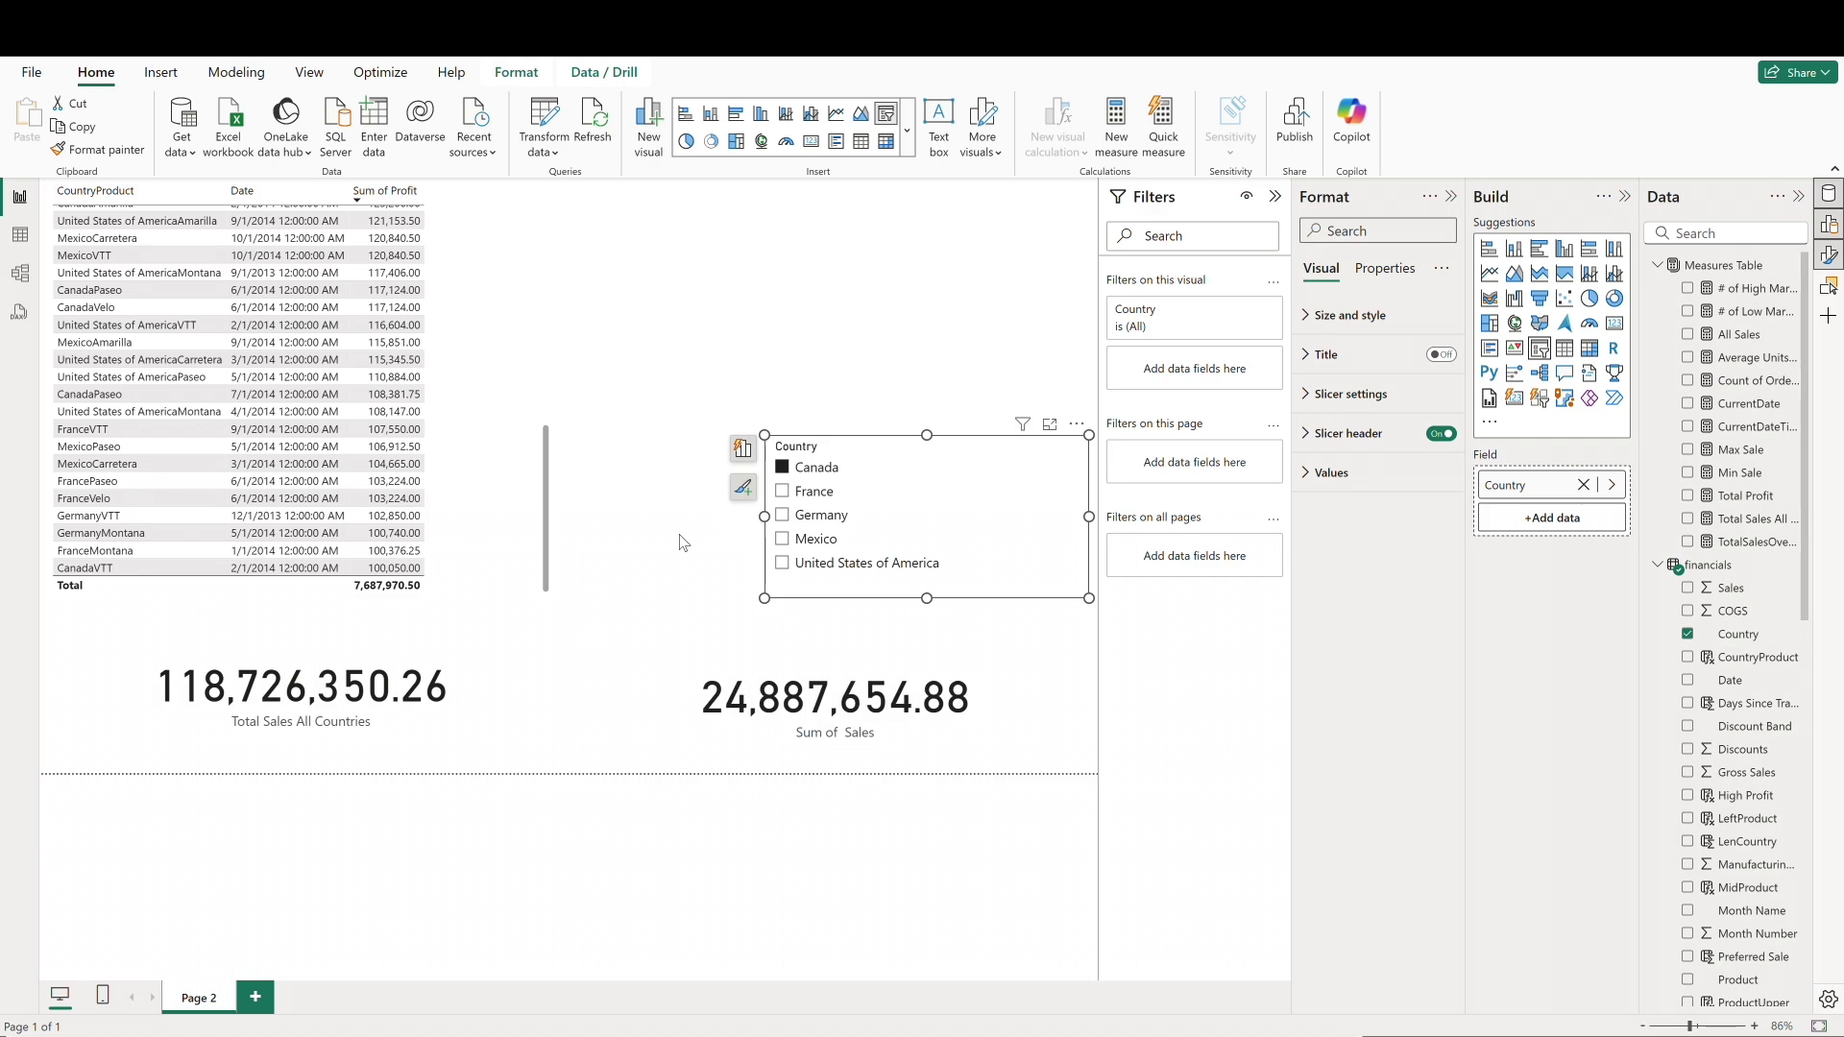
click(781, 492)
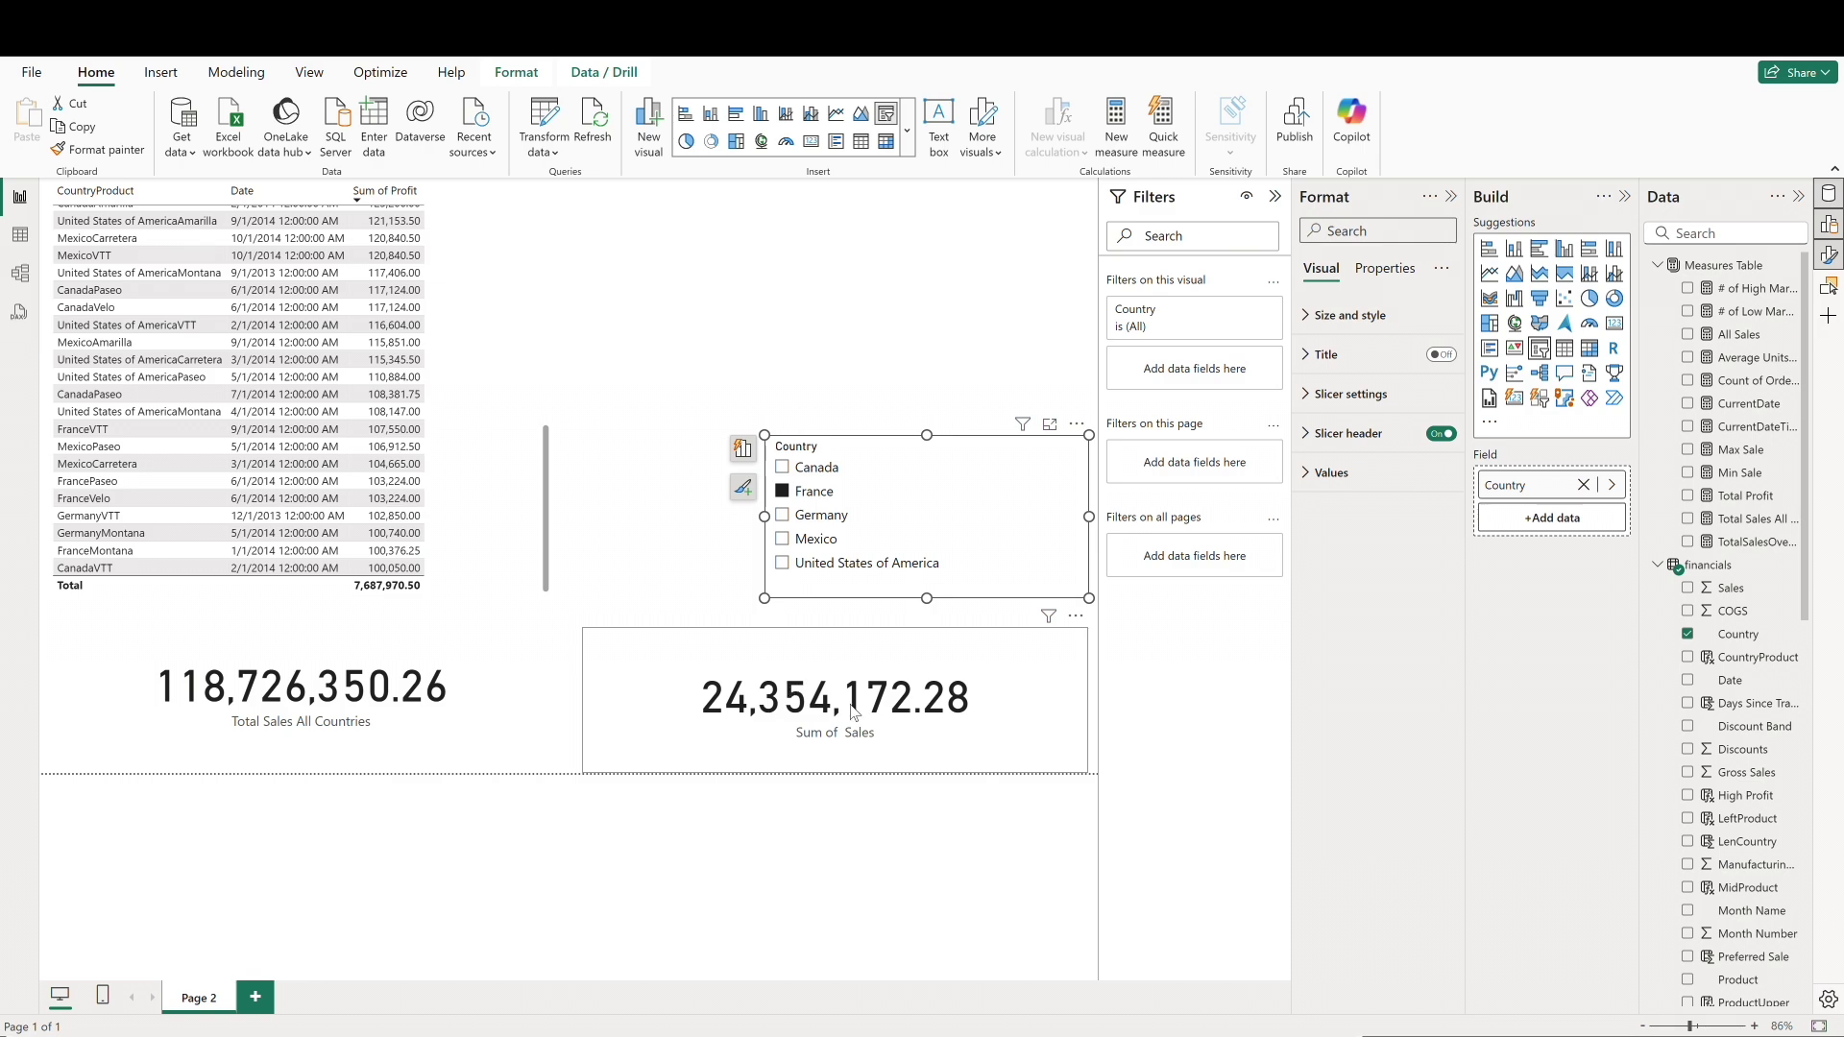
click(814, 515)
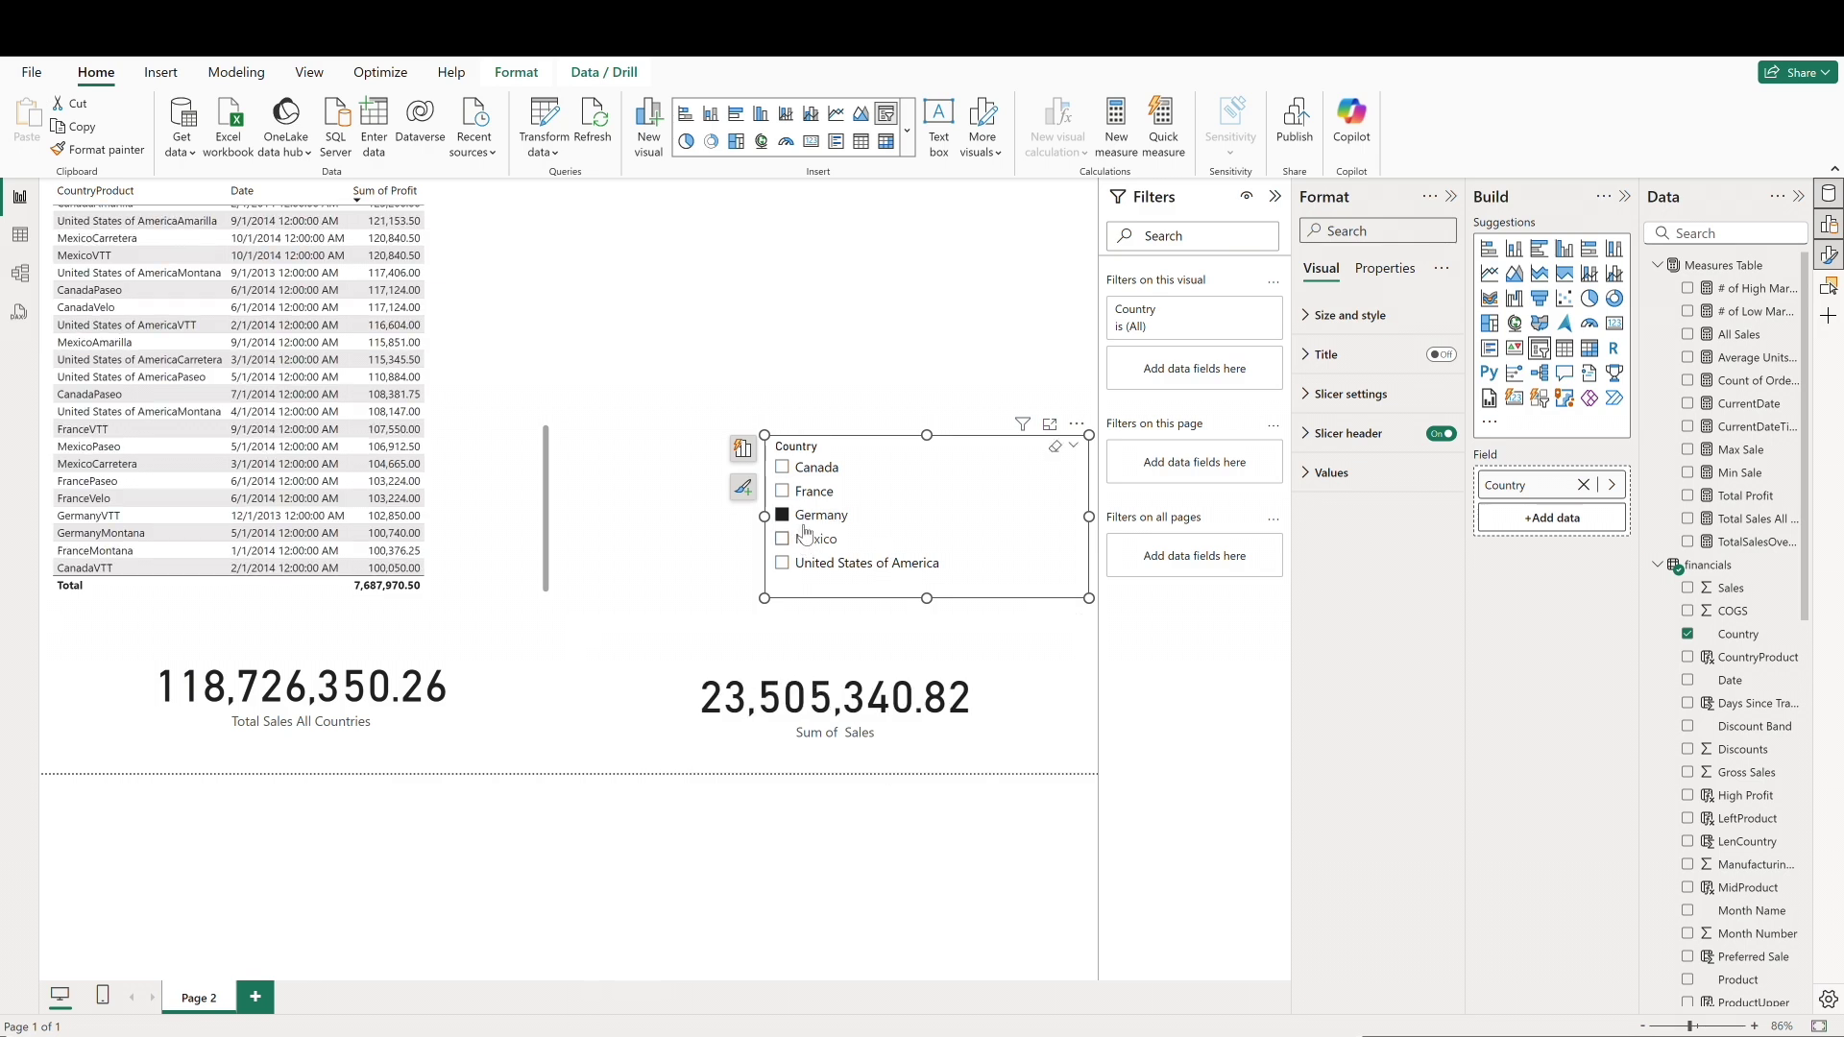
click(817, 539)
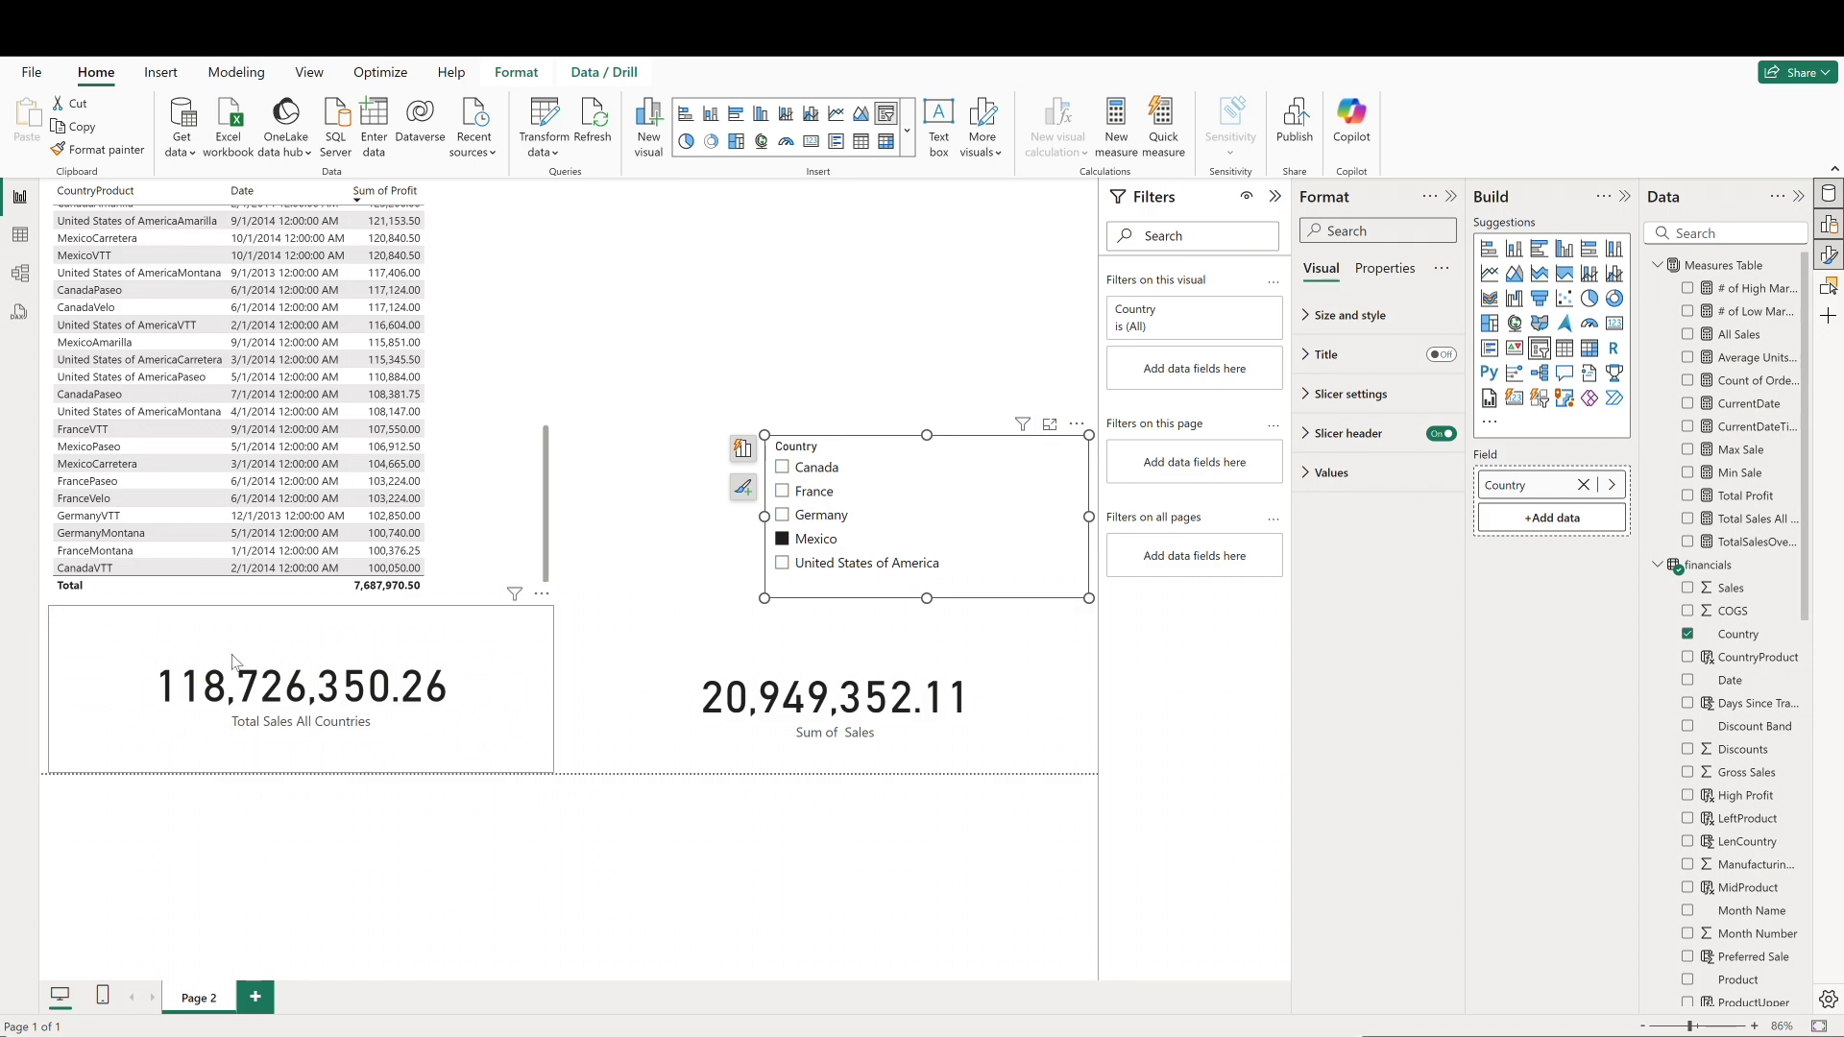
click(783, 564)
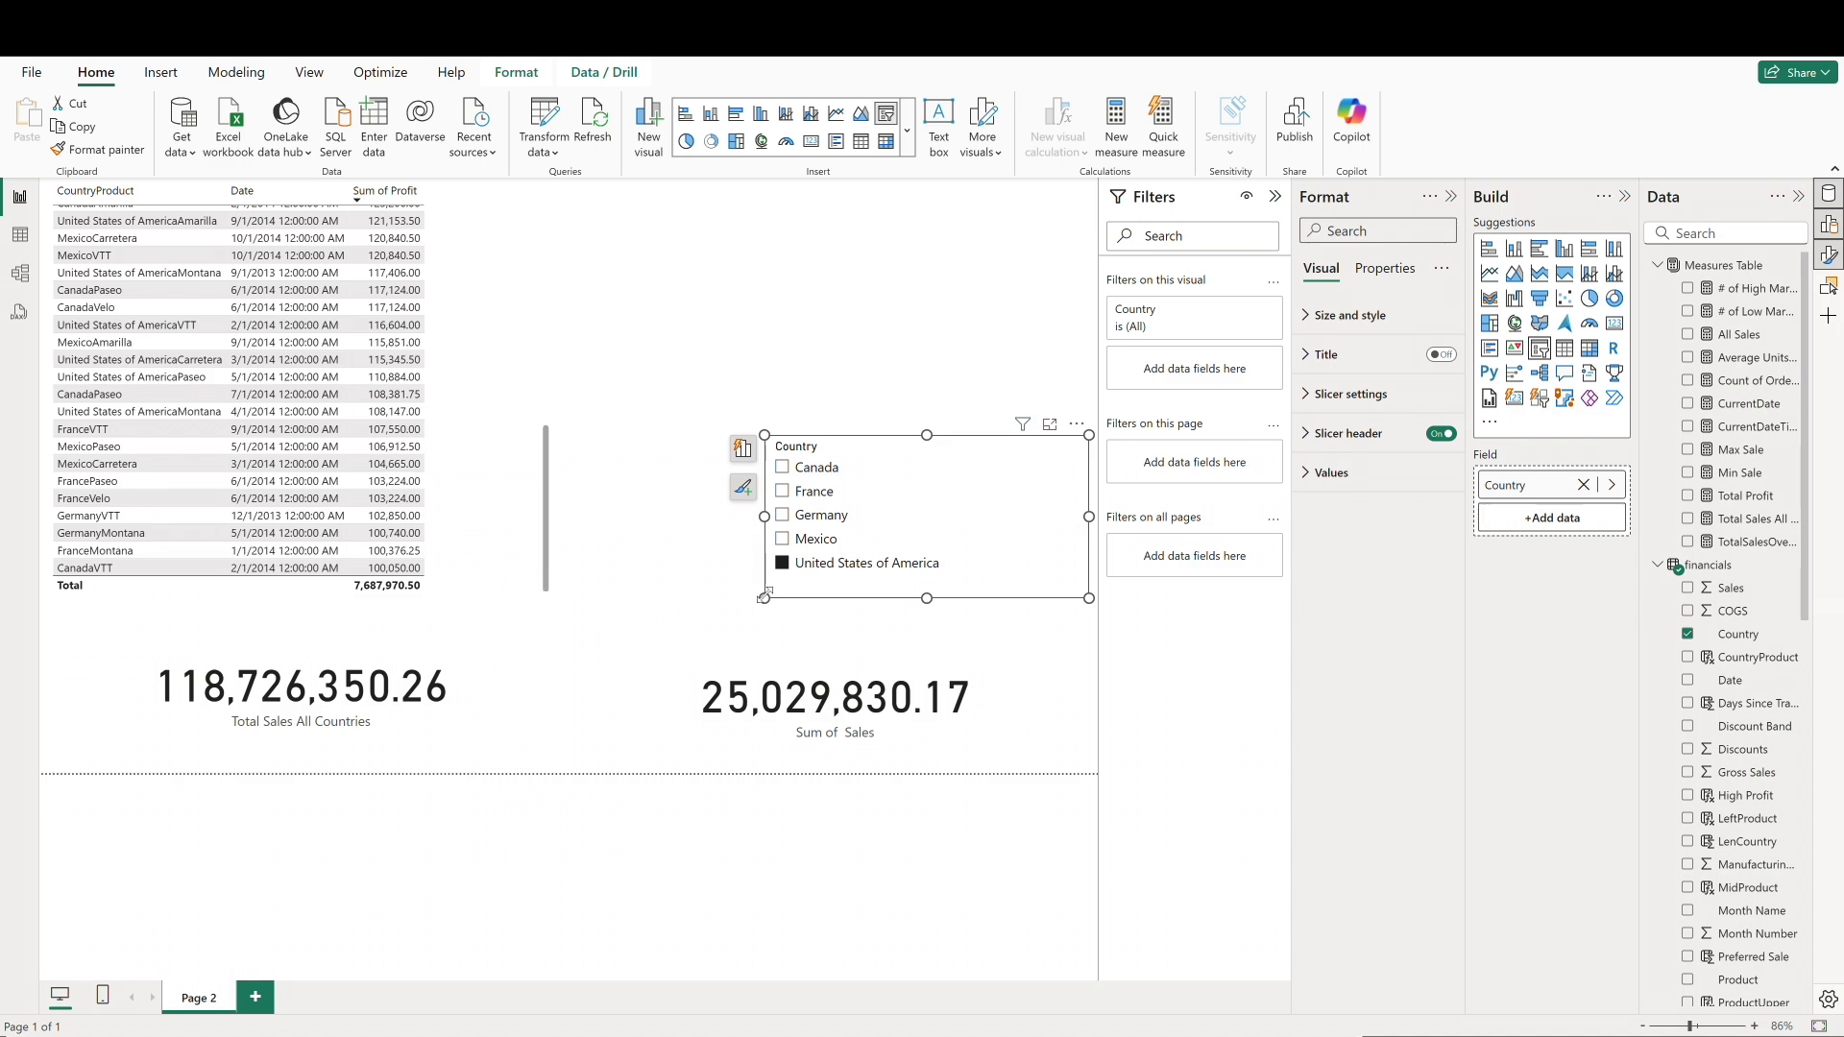
click(787, 566)
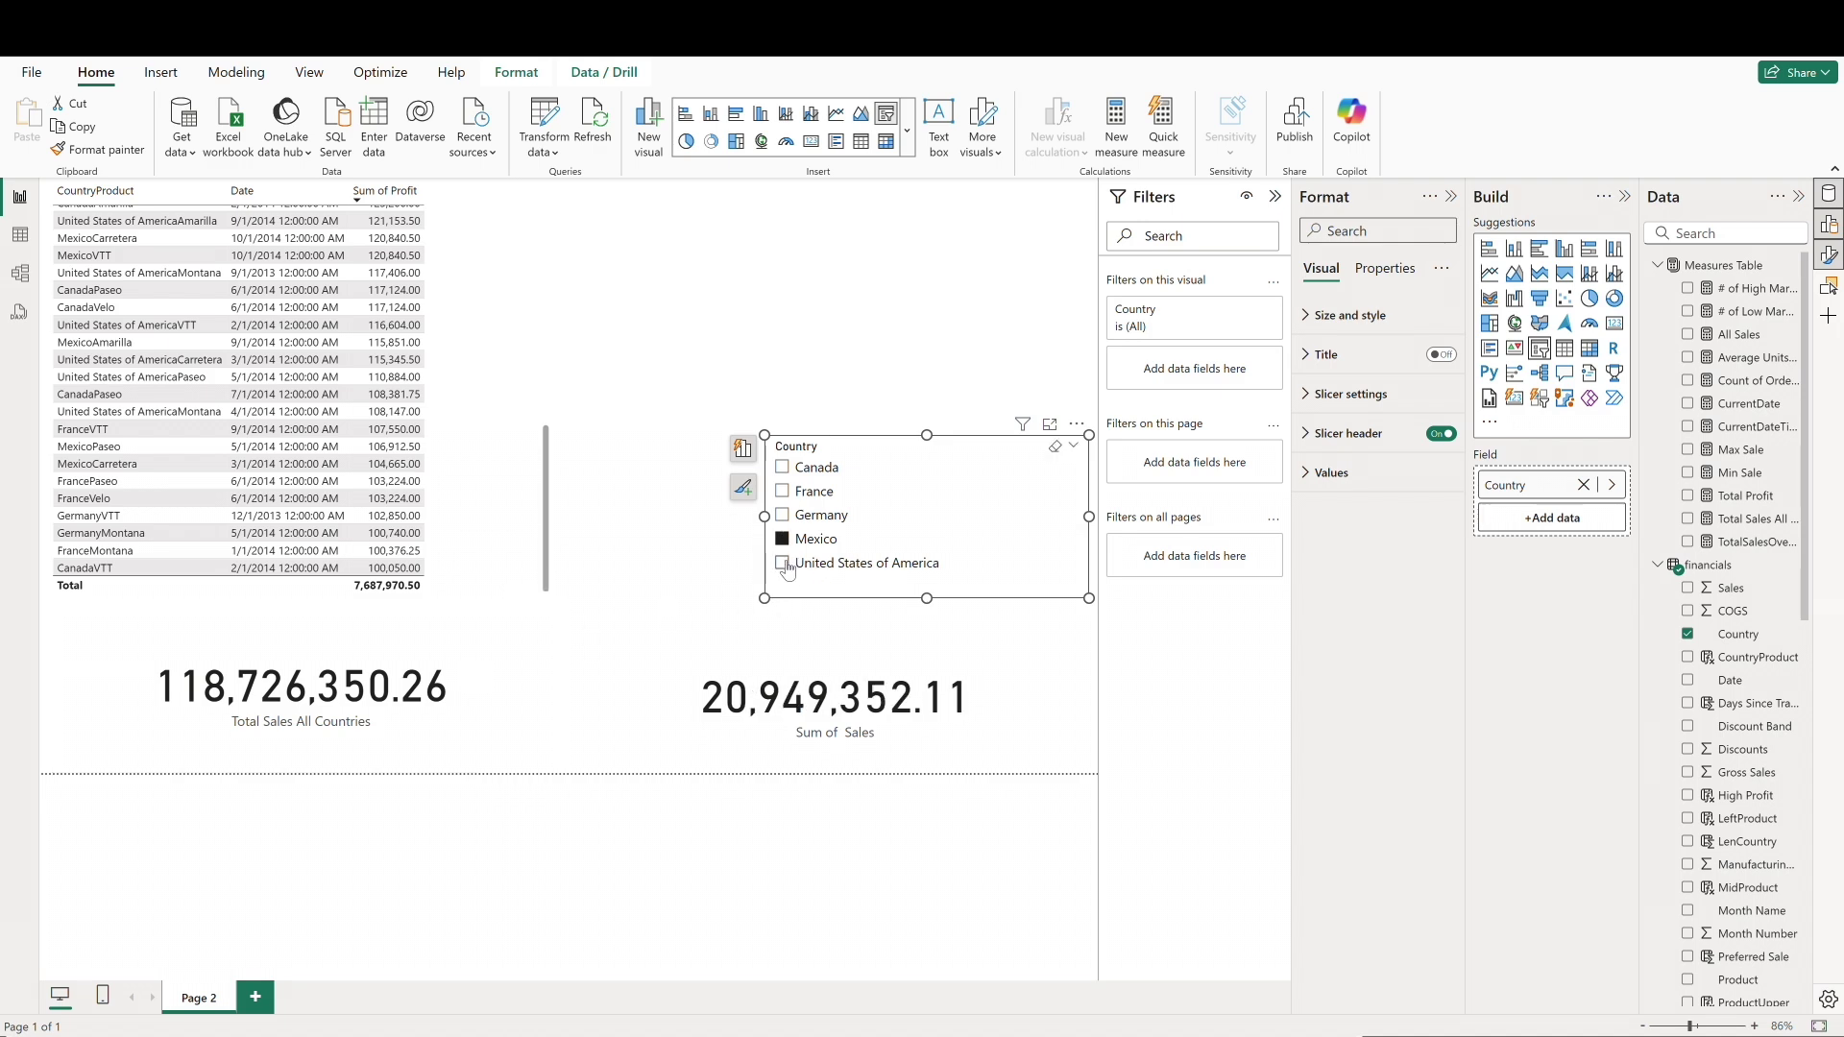
click(786, 539)
click(782, 515)
click(783, 491)
click(784, 469)
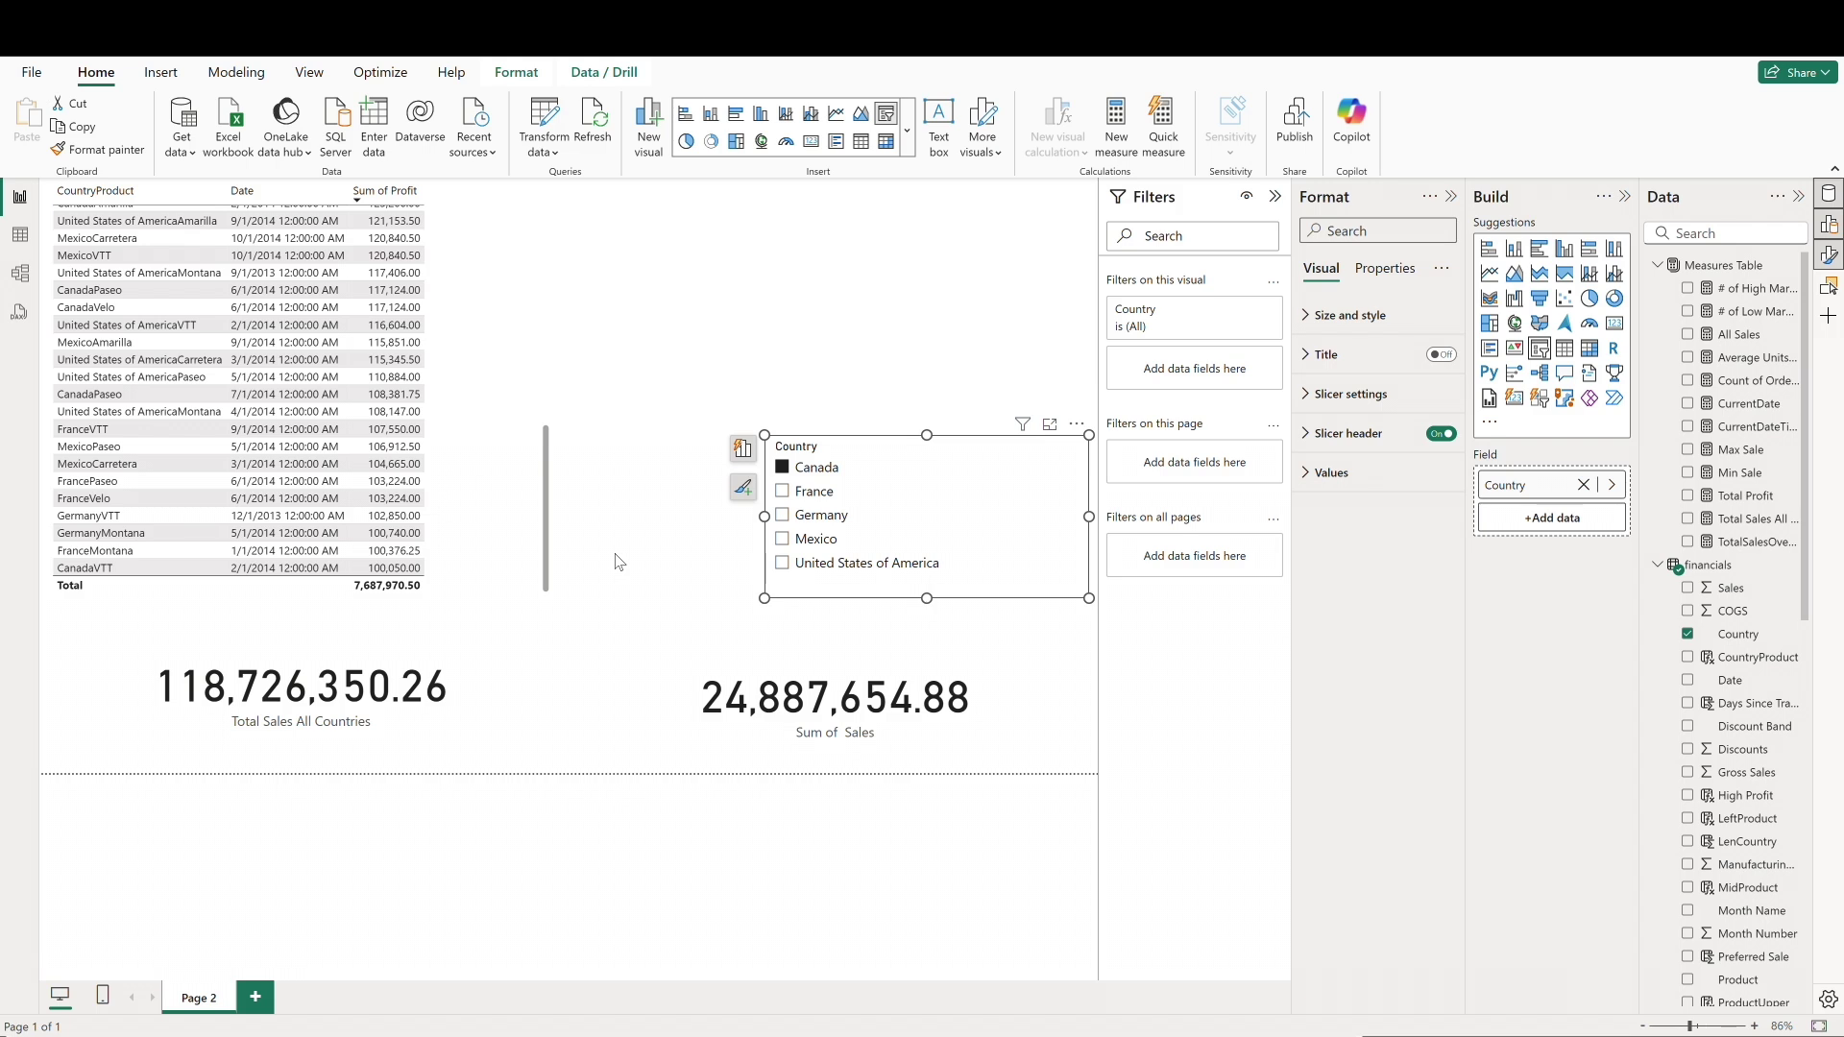
Step: Create a Total Sales All measure in Measures Table from the pasted formula
right_click(1728, 288)
click(1733, 310)
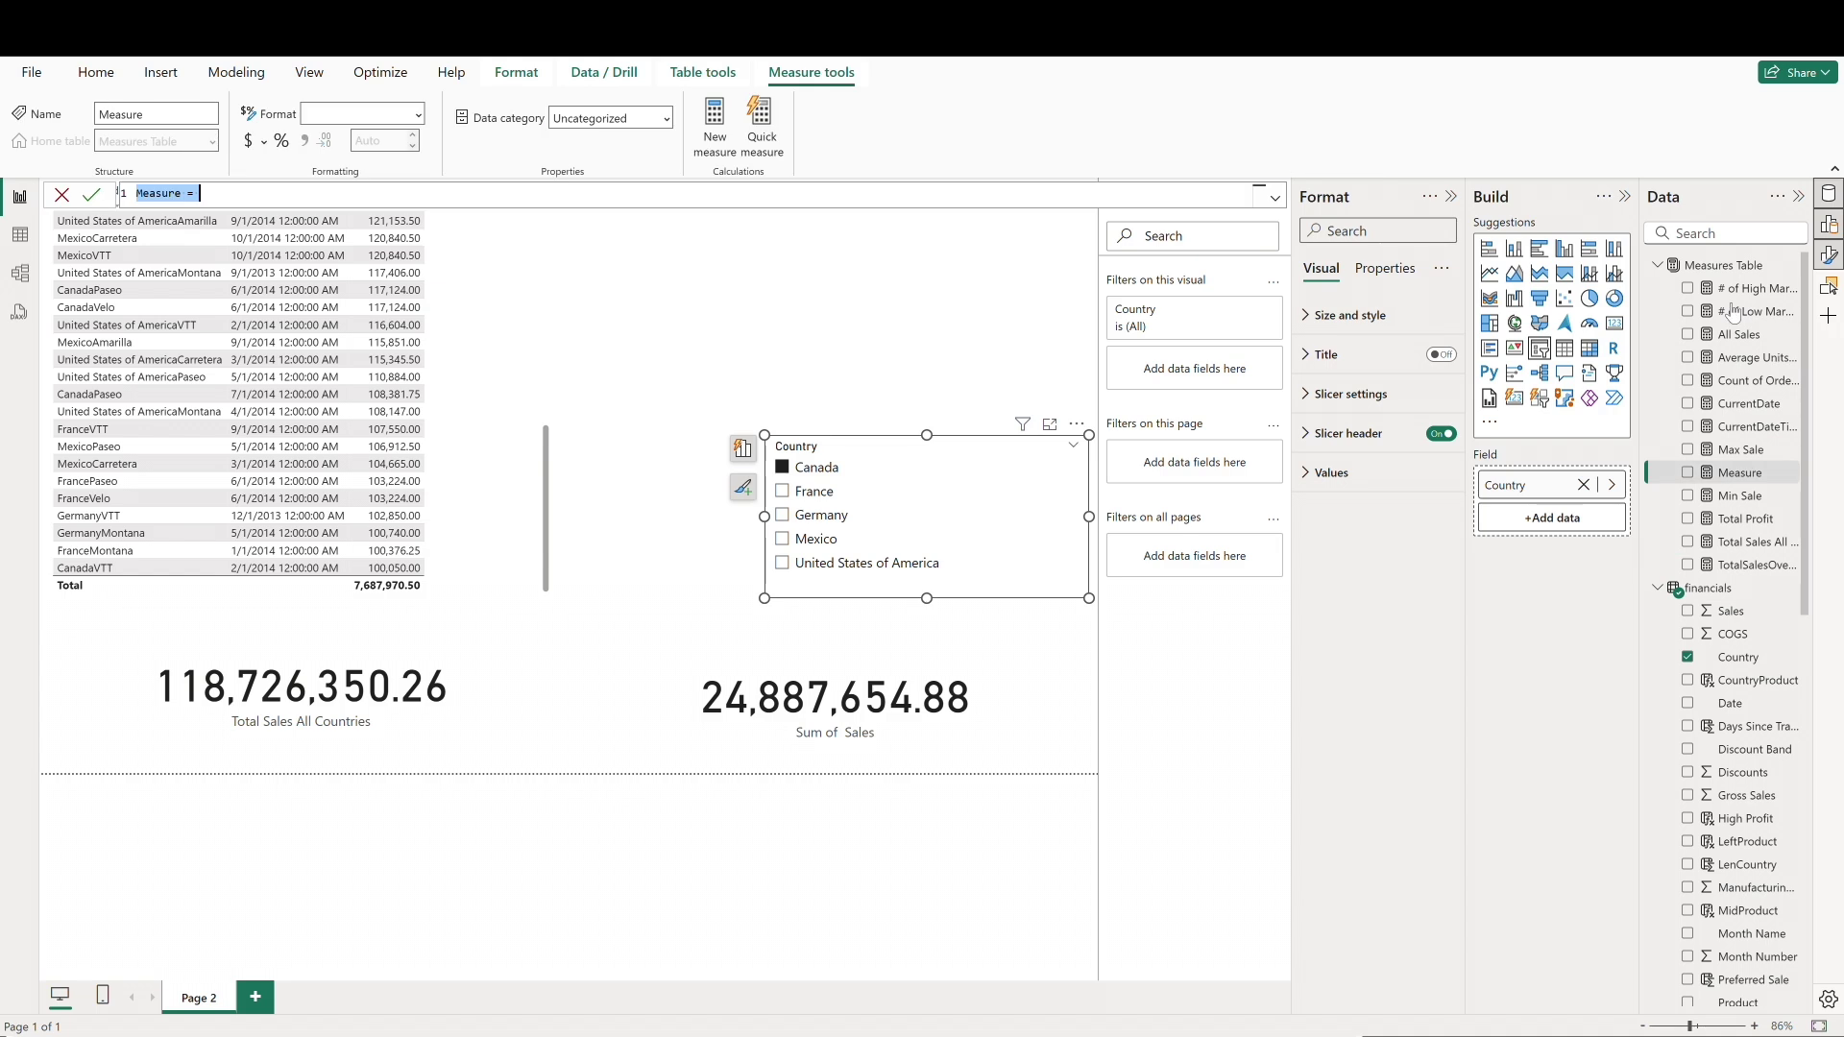
text(Total Sales All =)
text(CALCULATE(SUM(financials[ Sales]), ALL(financials[Country])))
key(Return)
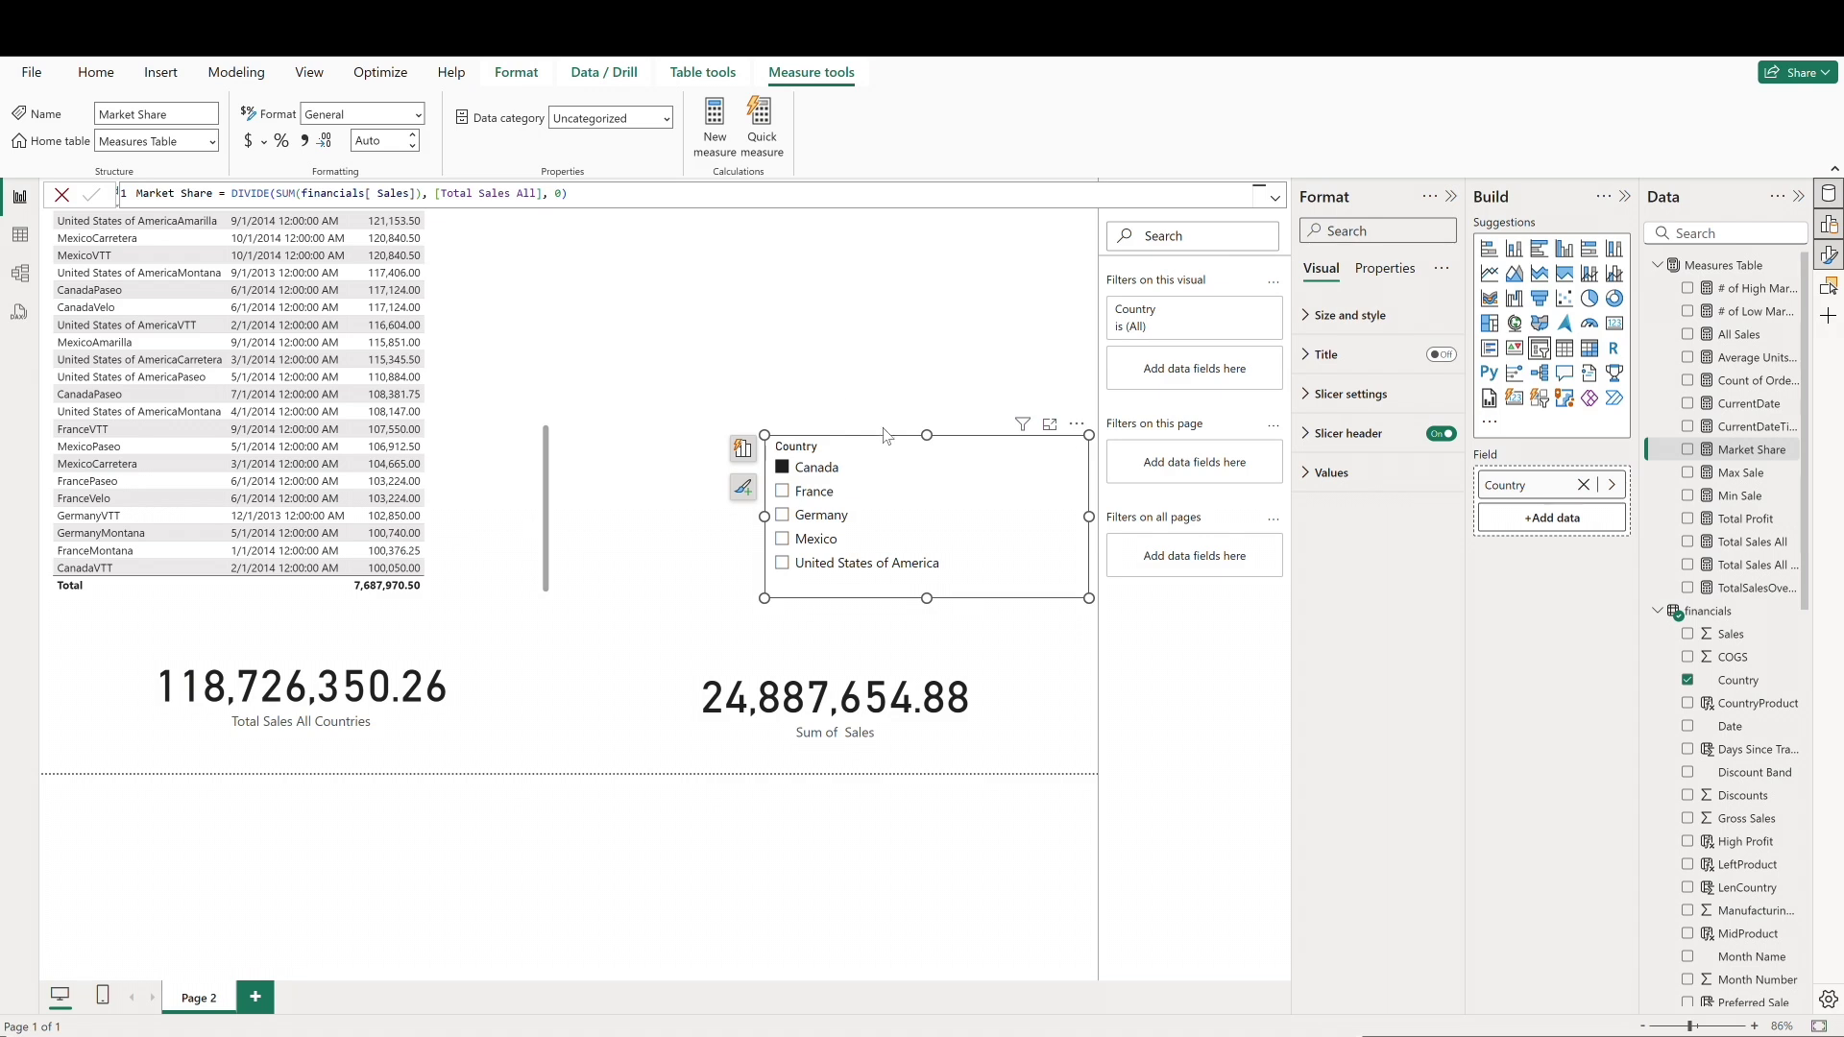
Step: Make the Country slicer and the profit table visual narrower
mouse_move(927, 435)
mouse_down()
mouse_move(929, 471)
mouse_move(929, 452)
mouse_up()
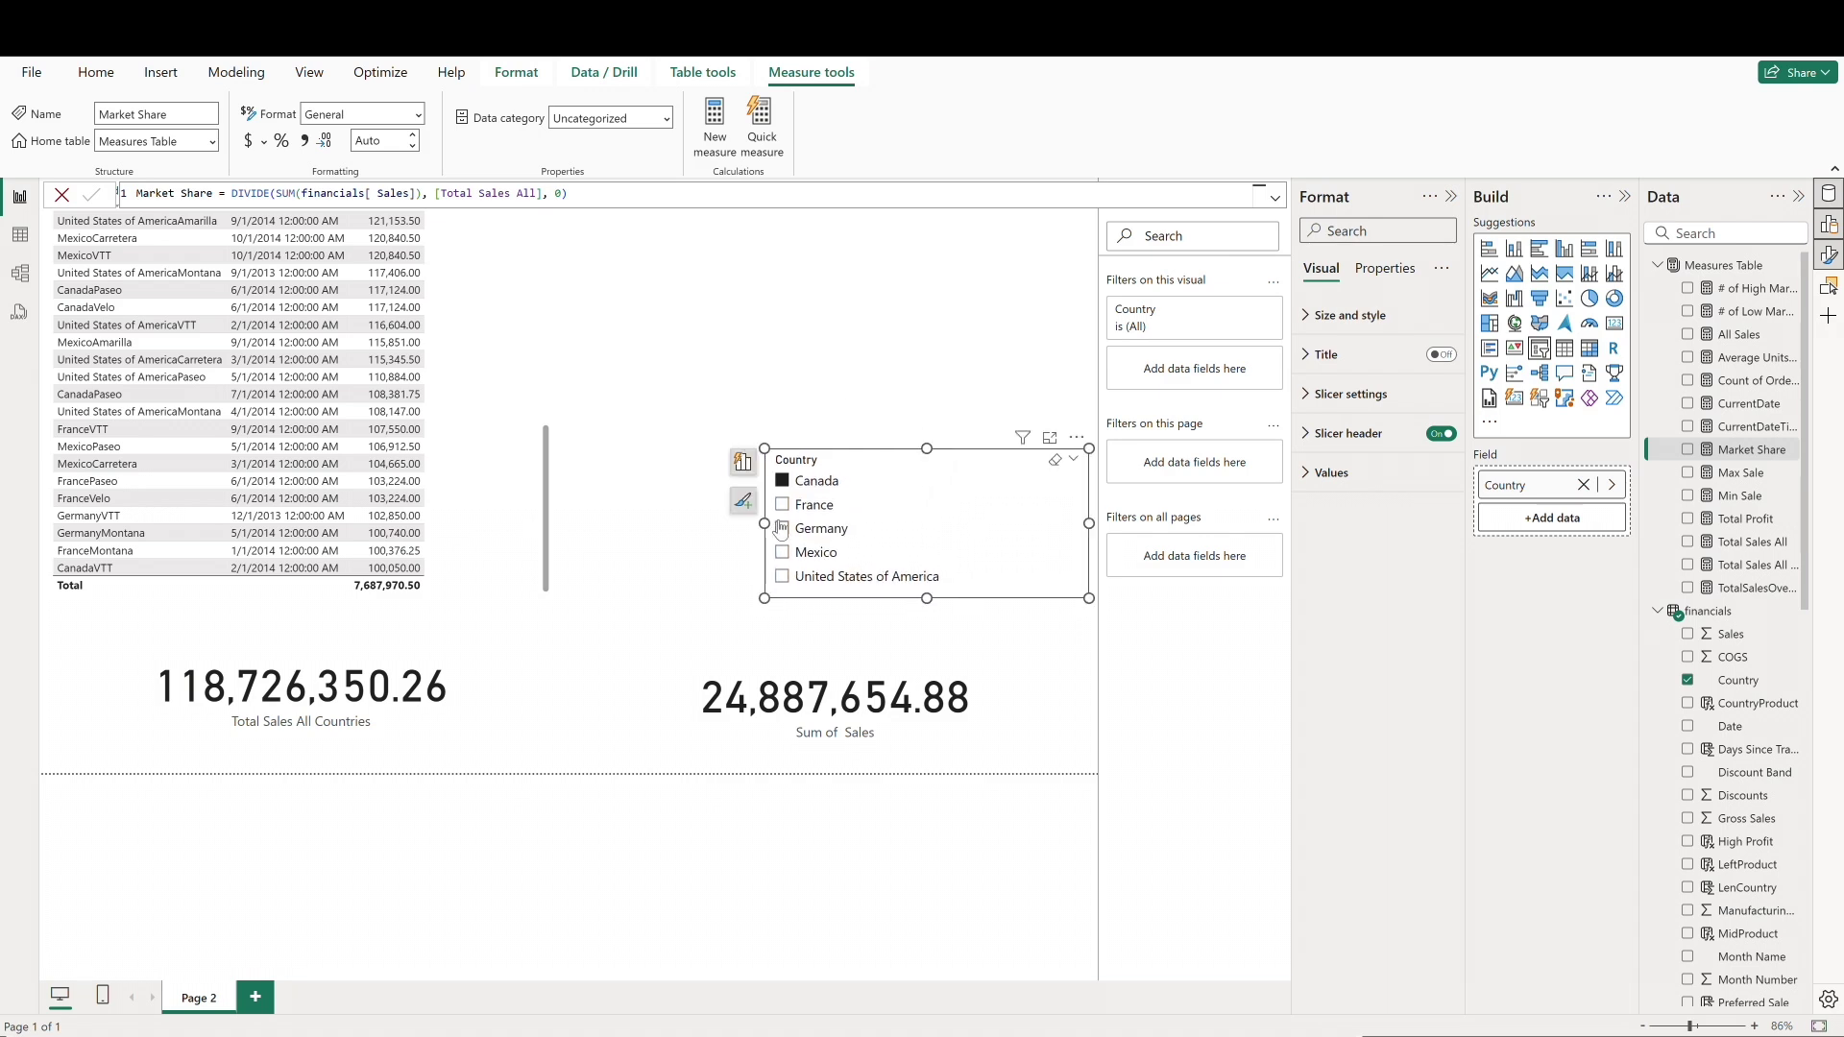
drag(765, 528, 886, 530)
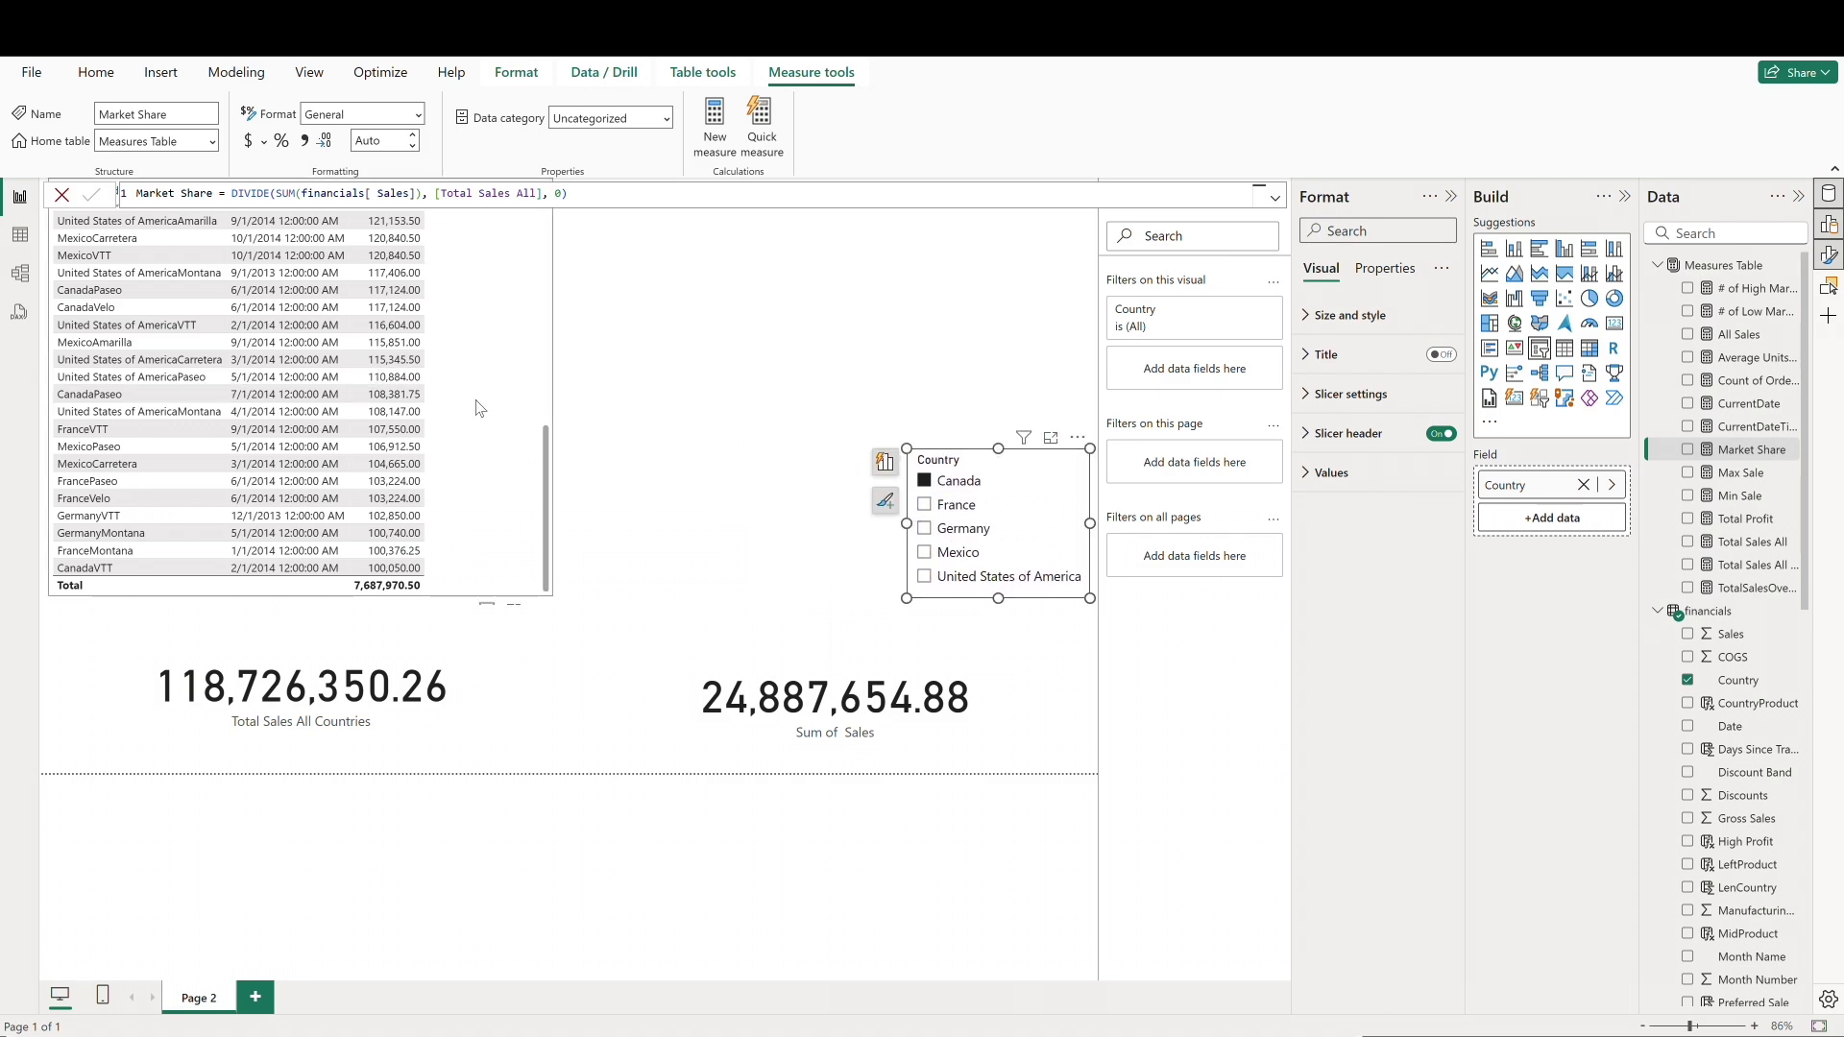
click(535, 440)
drag(550, 389, 441, 389)
Step: Add a table of Country, Sales and Market Share, and clear the Canada filter
click(606, 424)
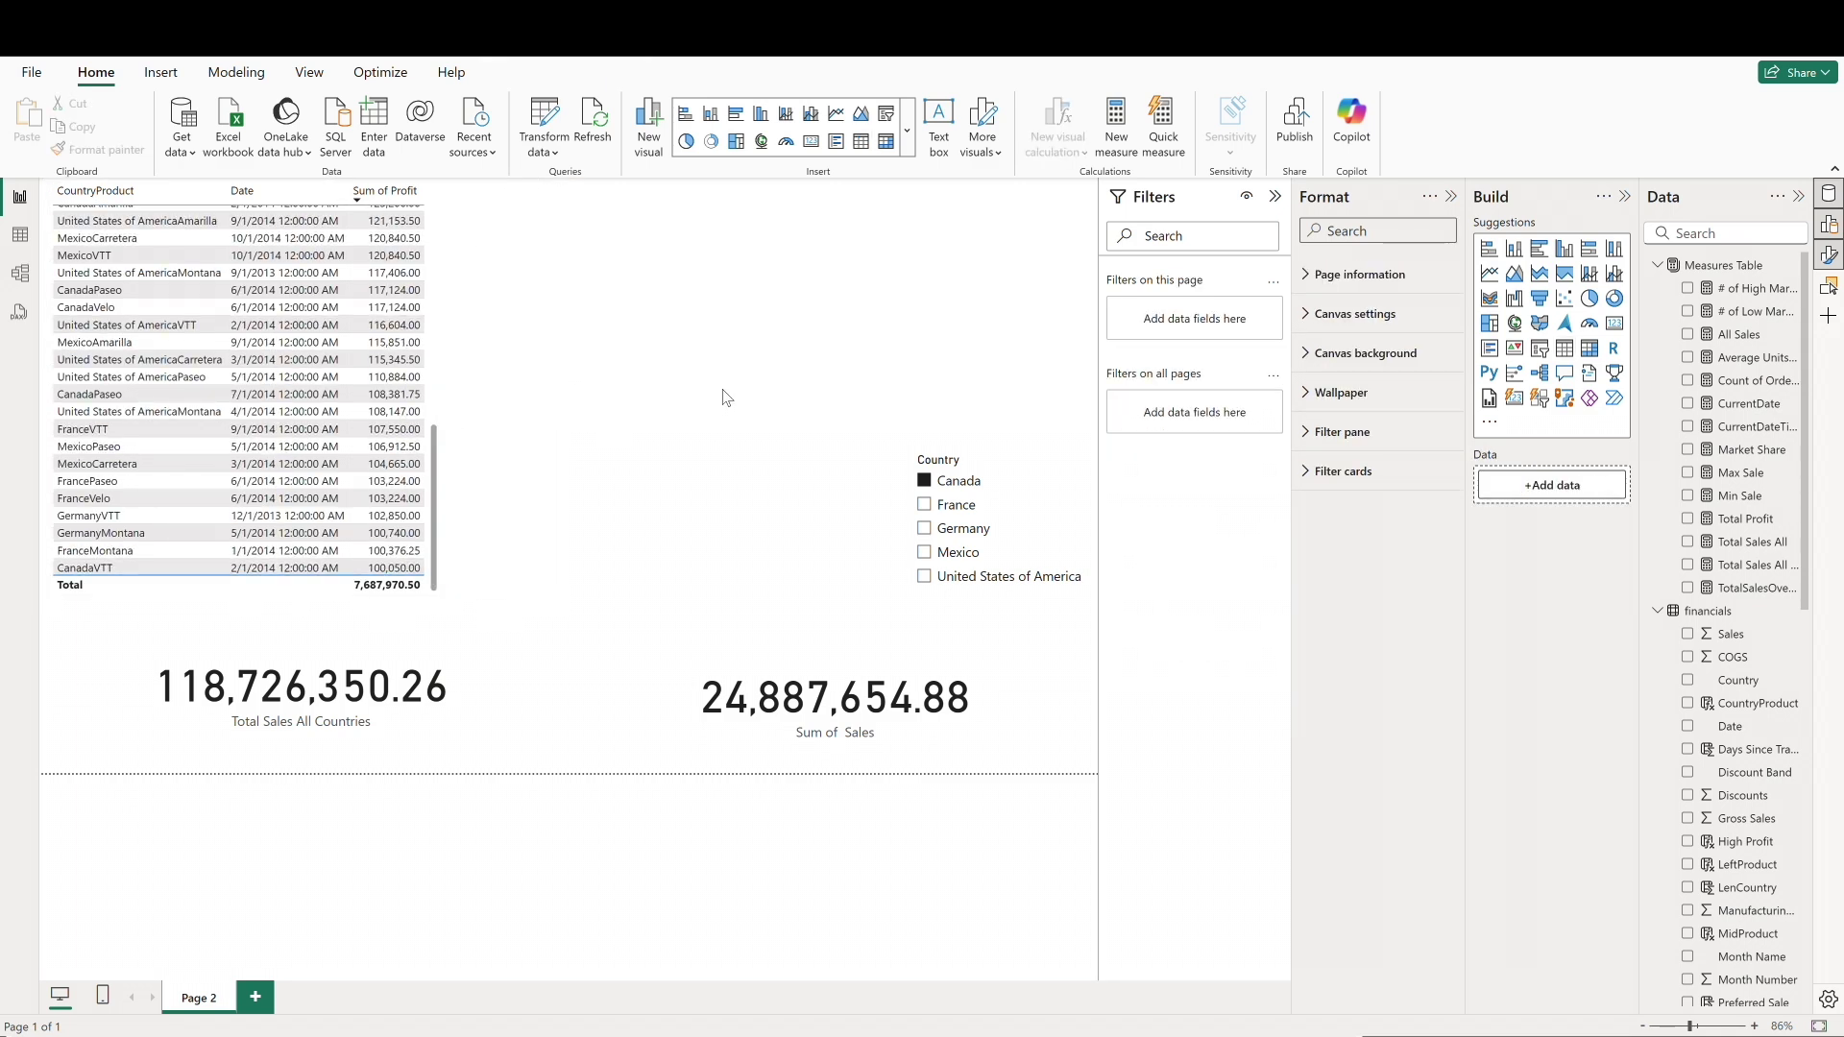
click(1564, 347)
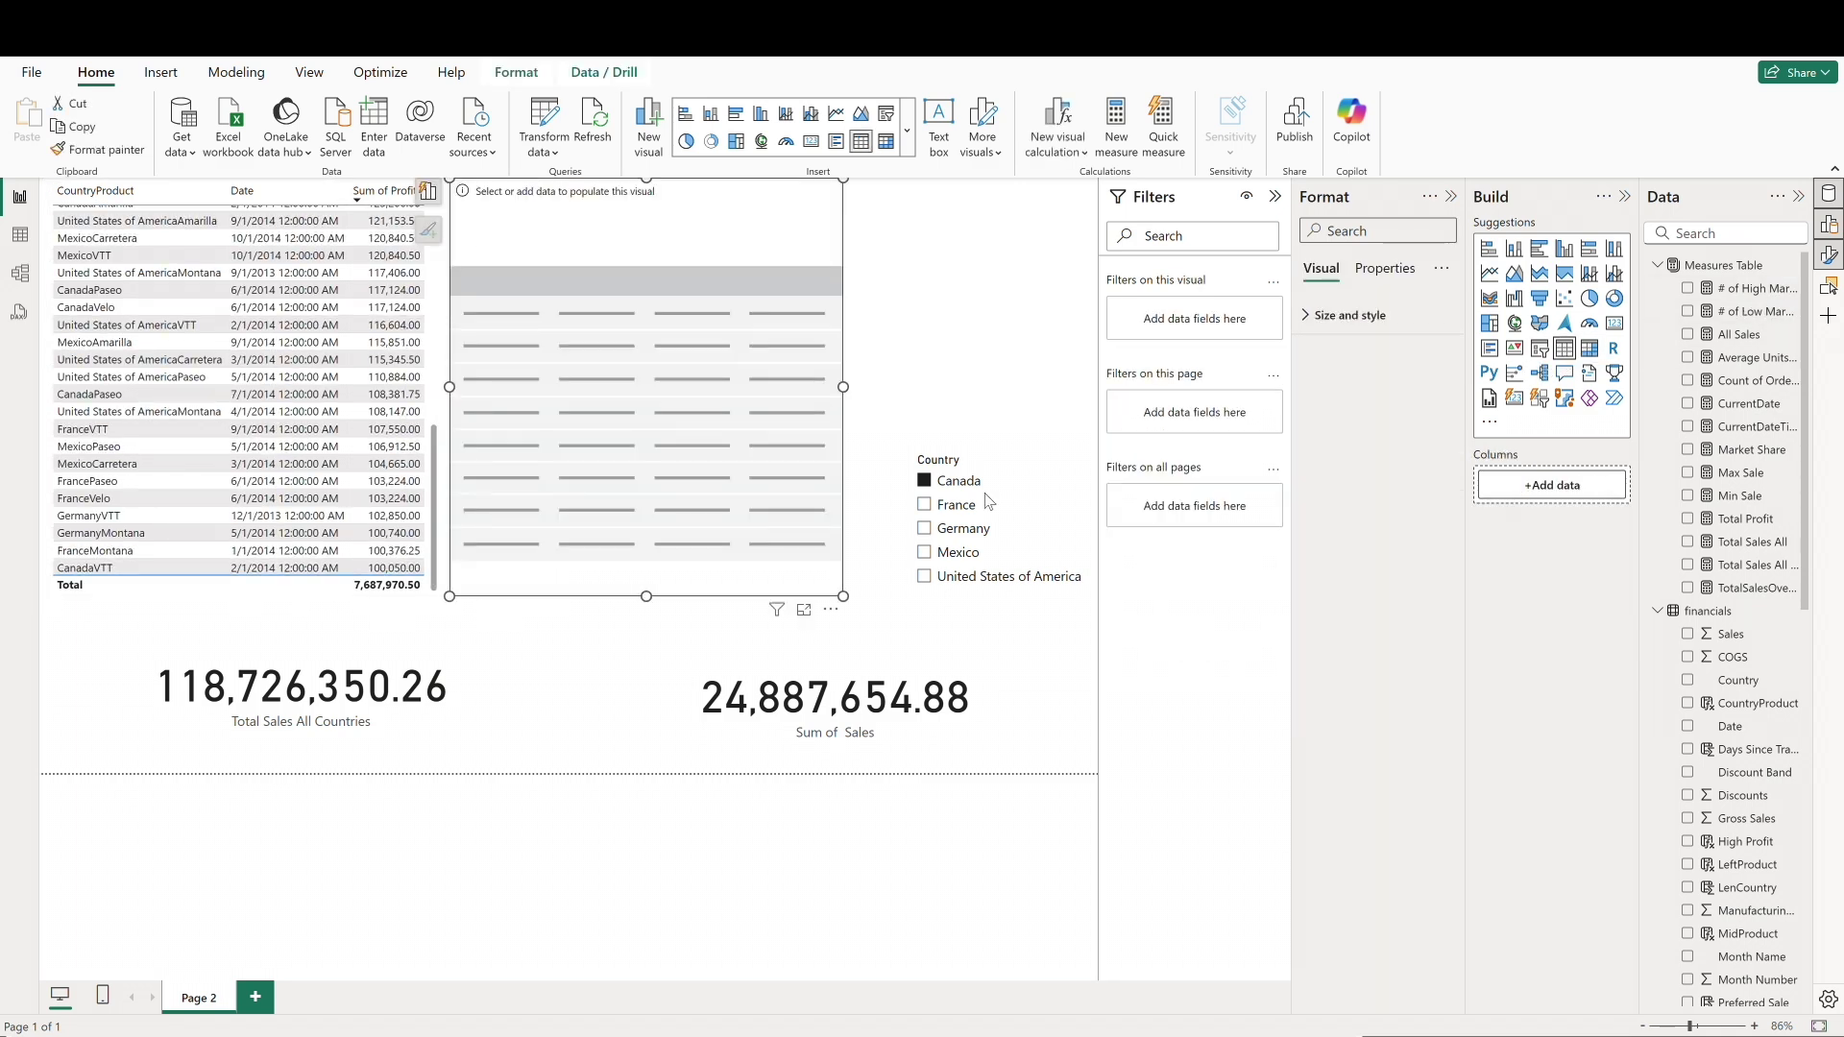
click(1687, 680)
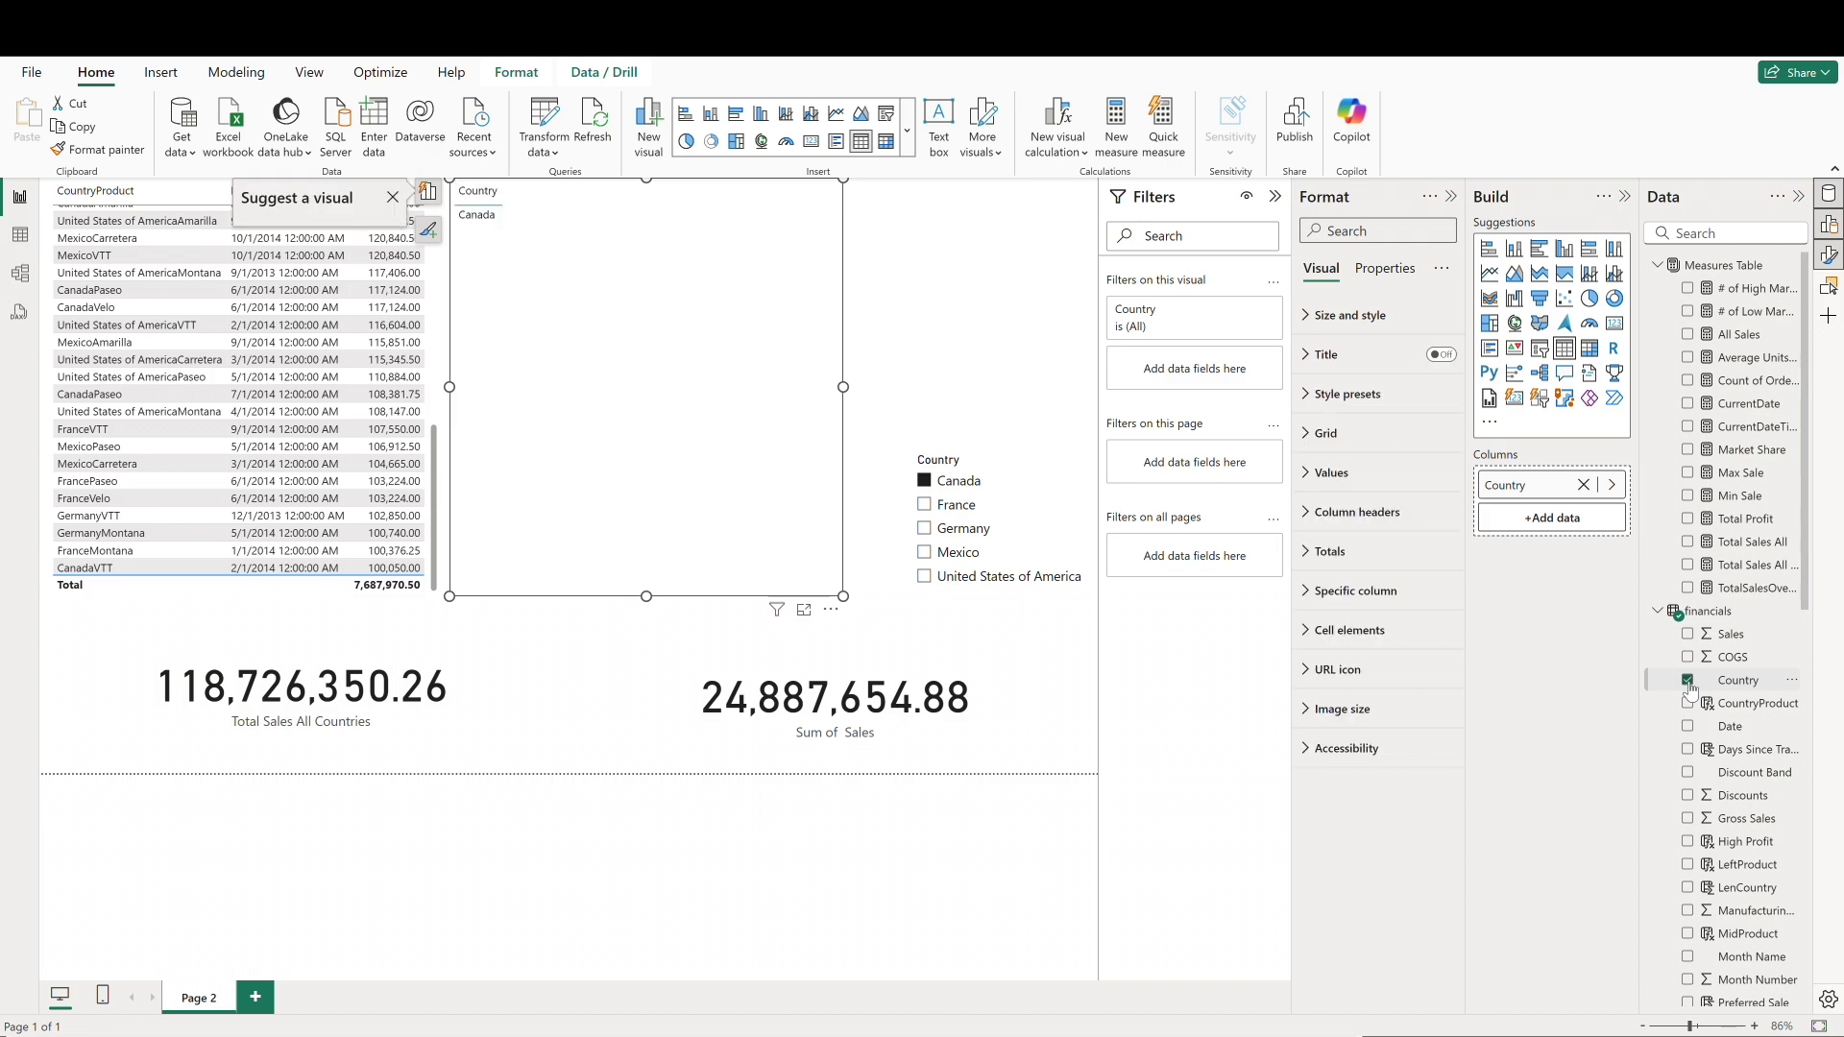
click(1687, 634)
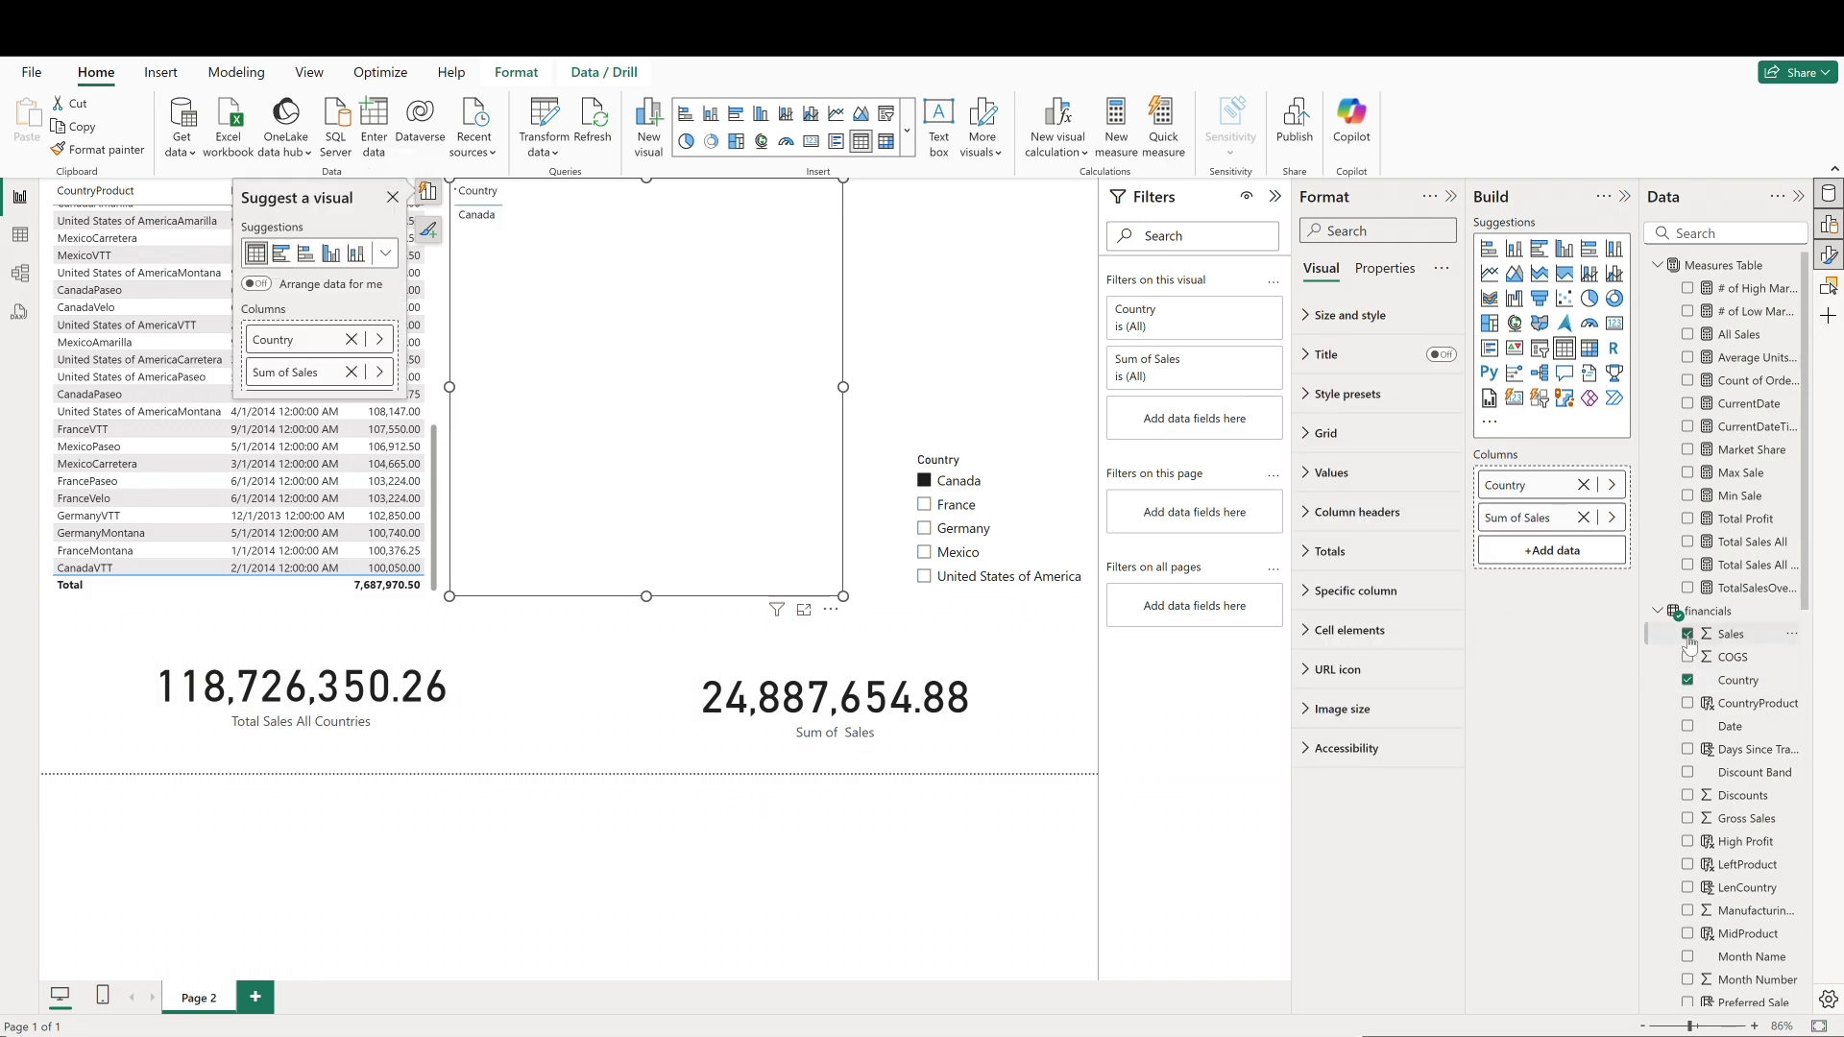
click(1687, 449)
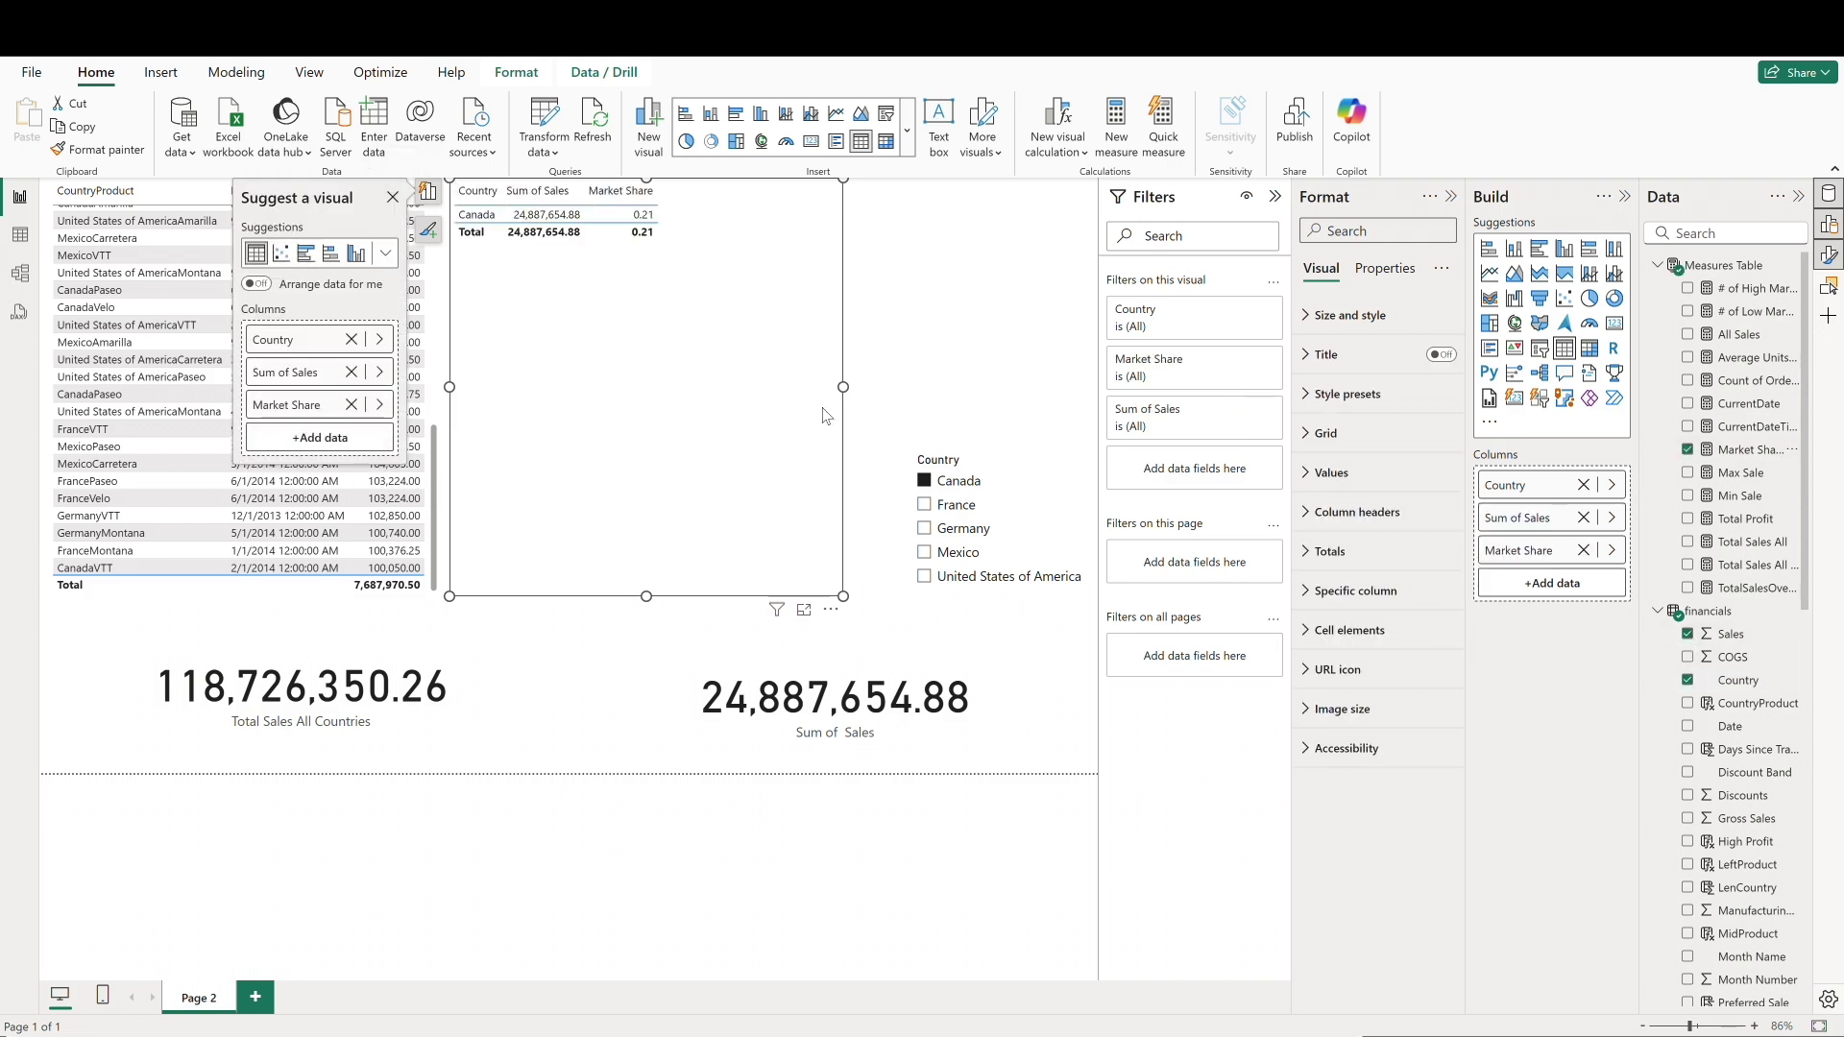
key(ctrl+z)
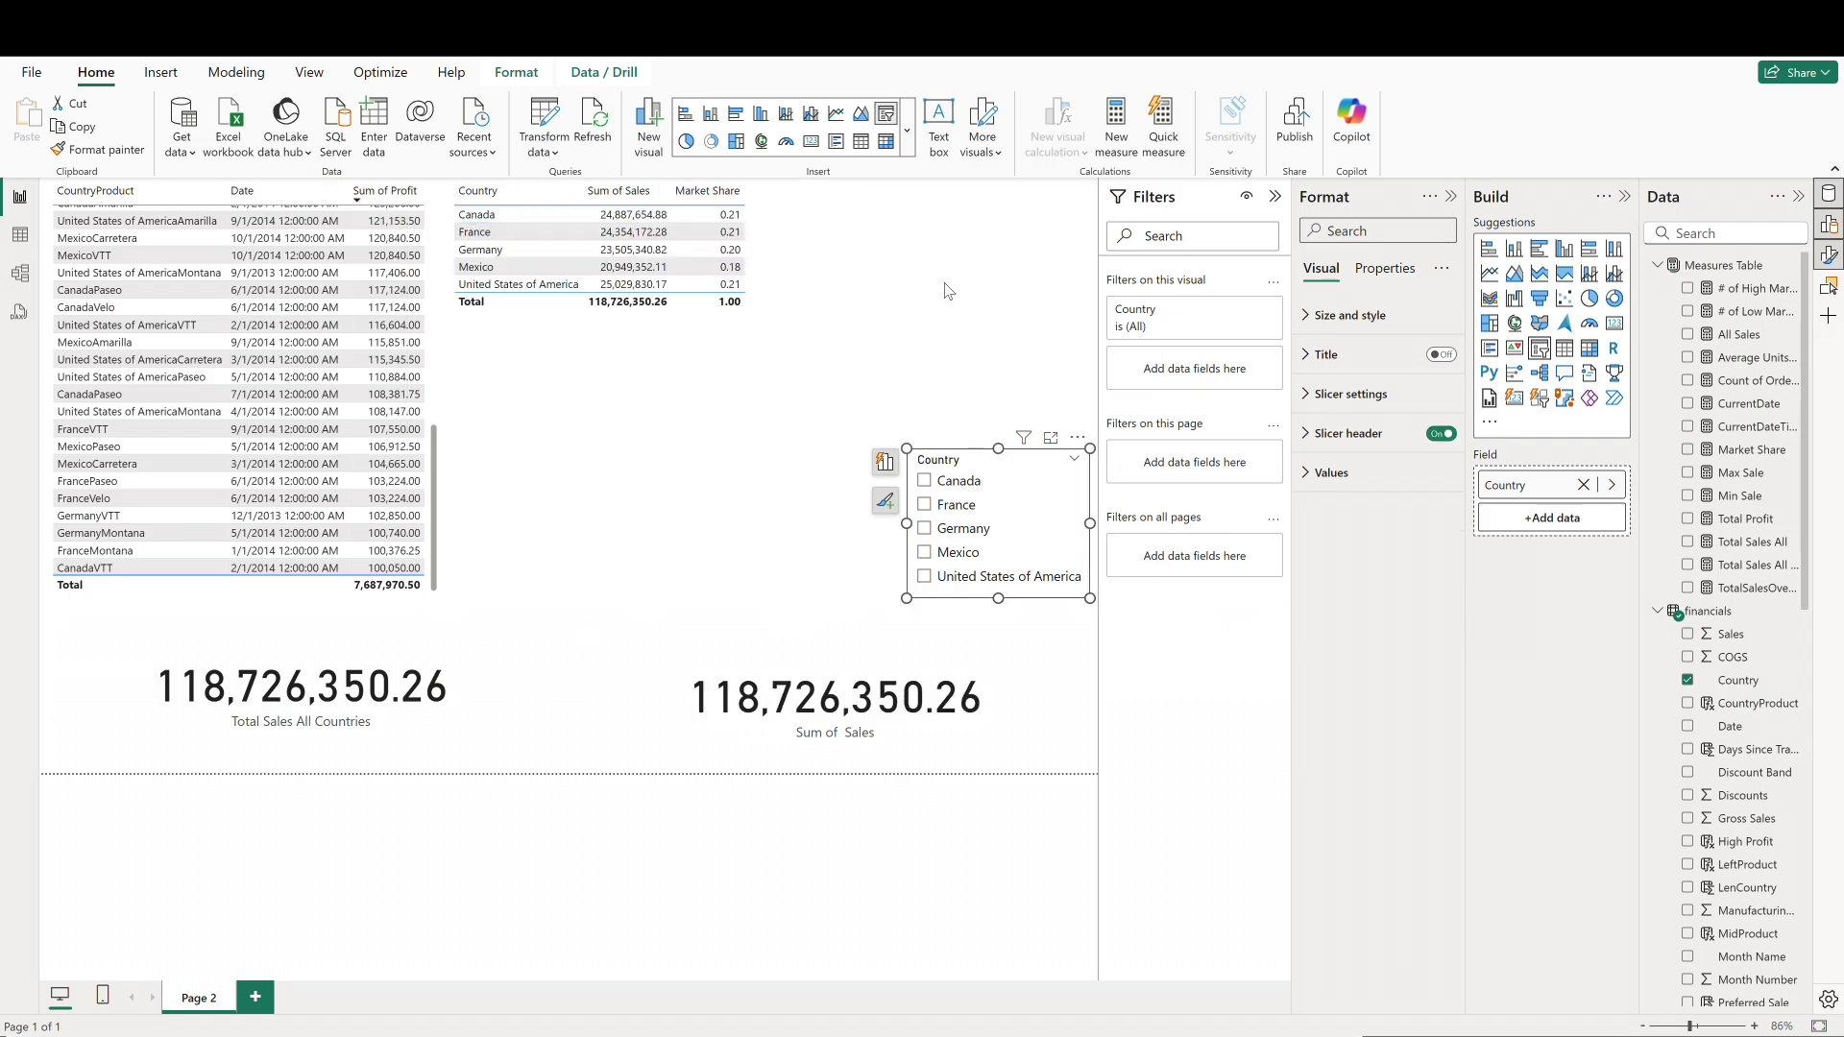
click(1749, 452)
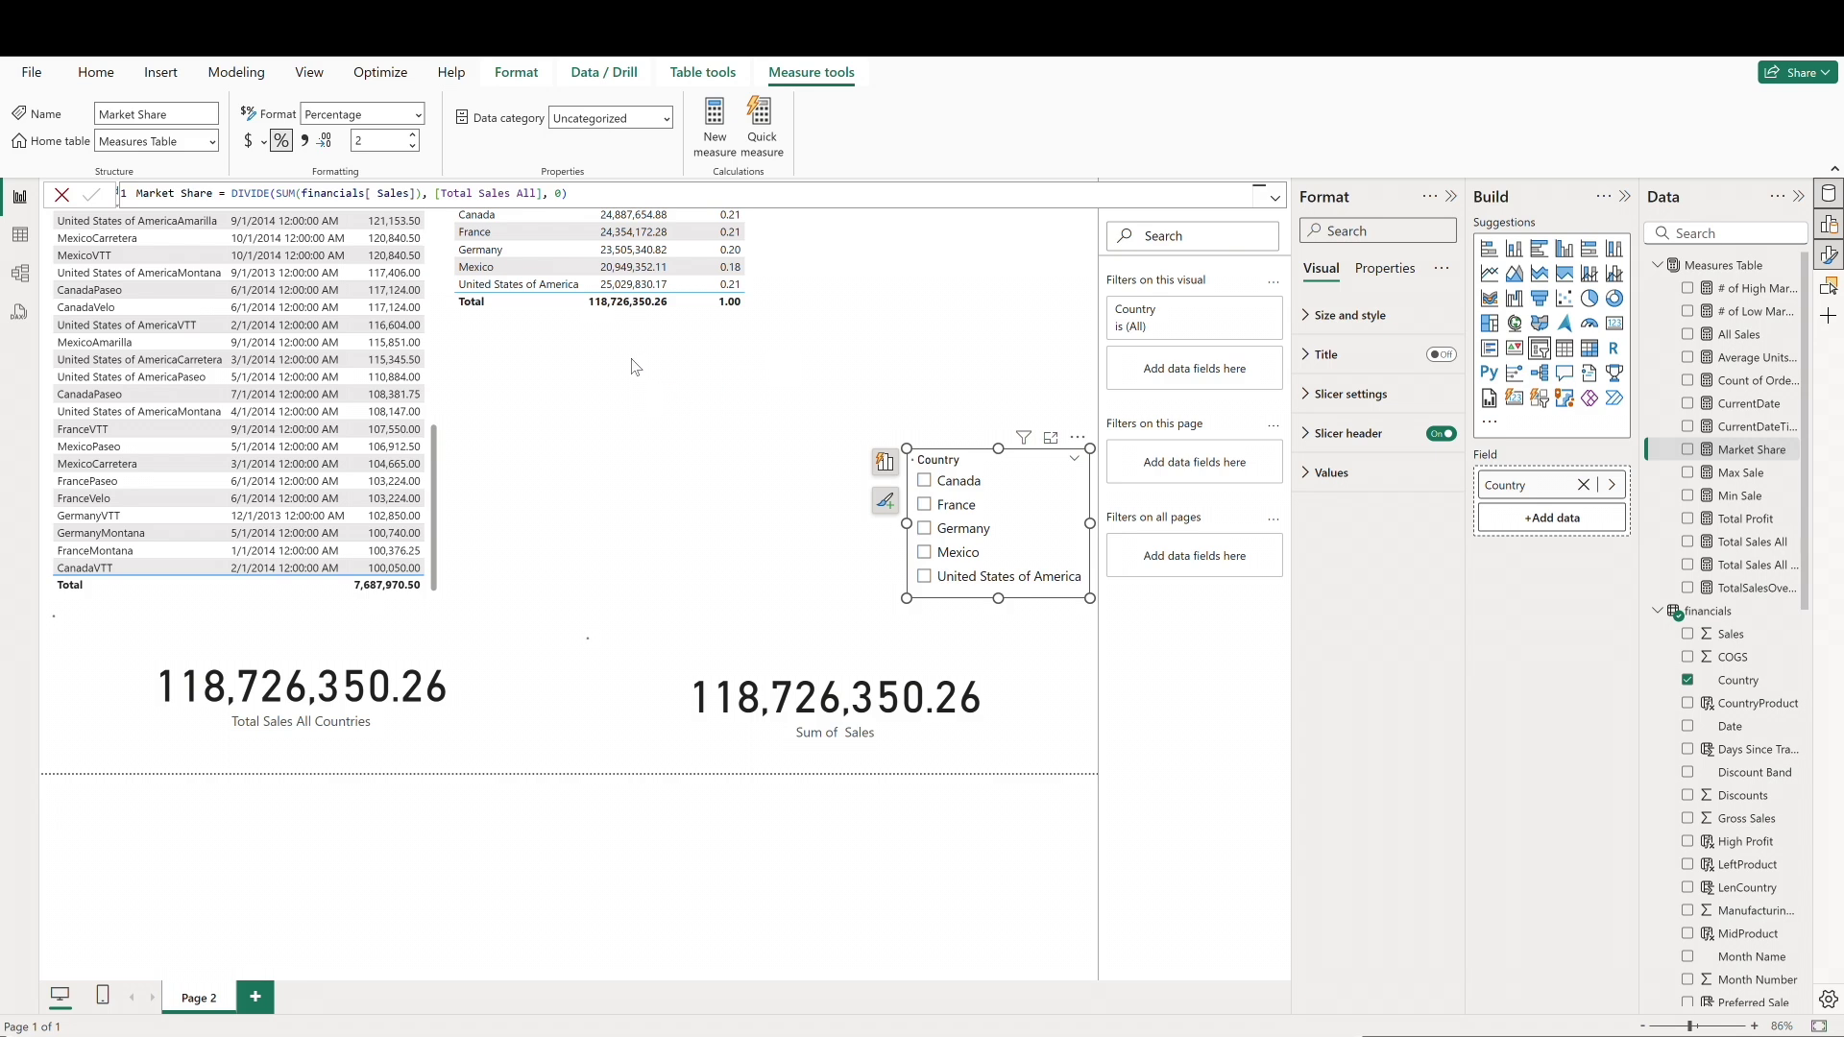
click(685, 384)
drag(649, 198, 653, 244)
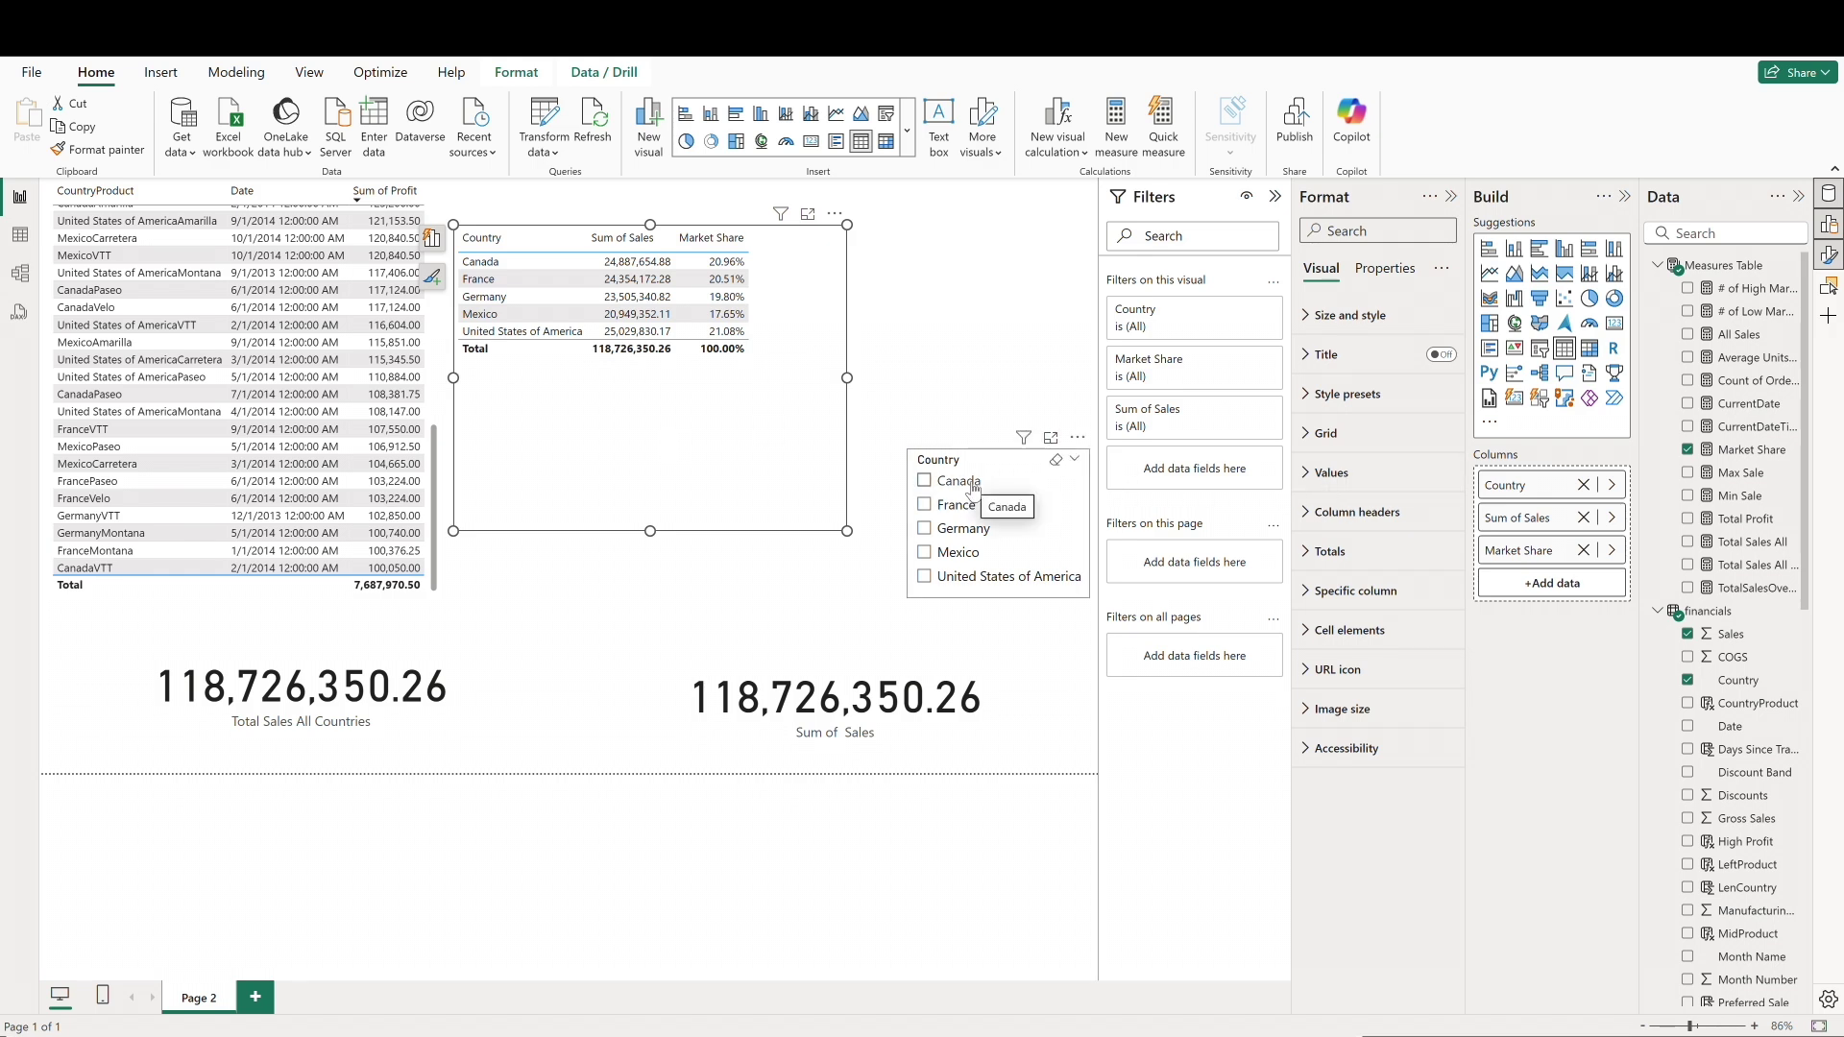
click(972, 490)
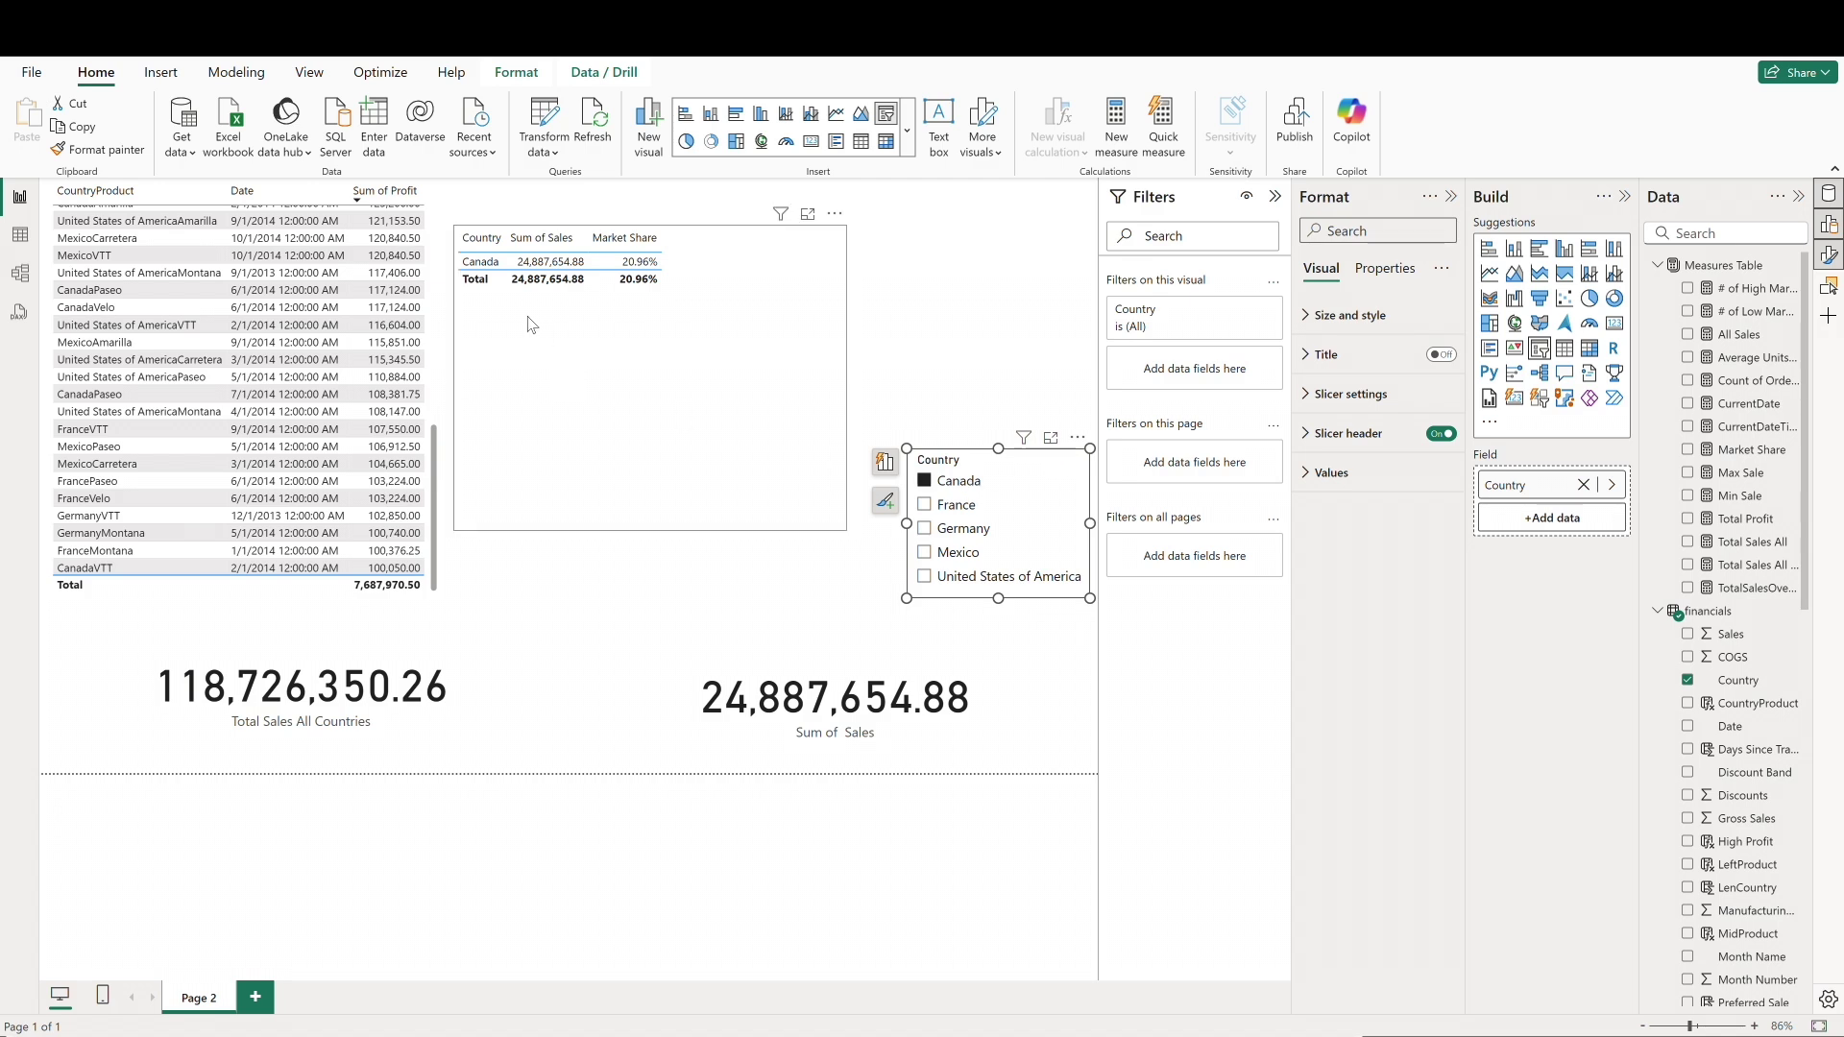
click(958, 487)
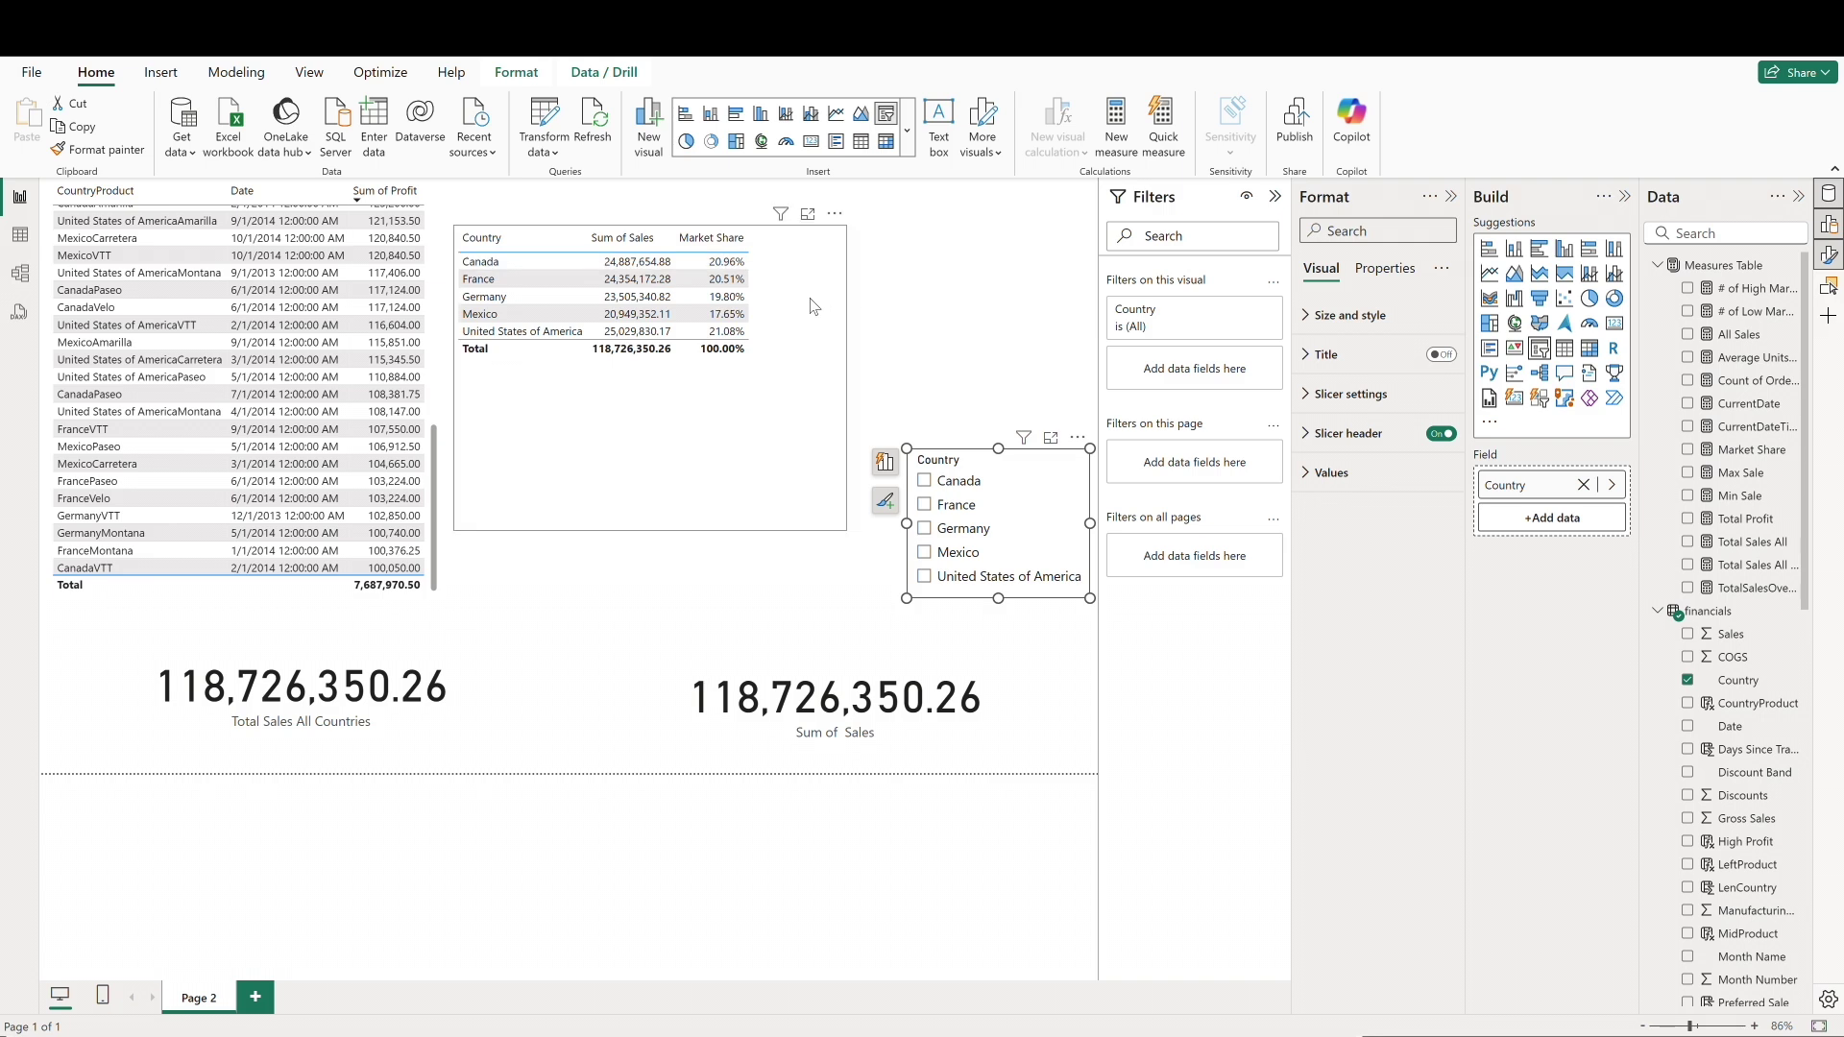
click(951, 510)
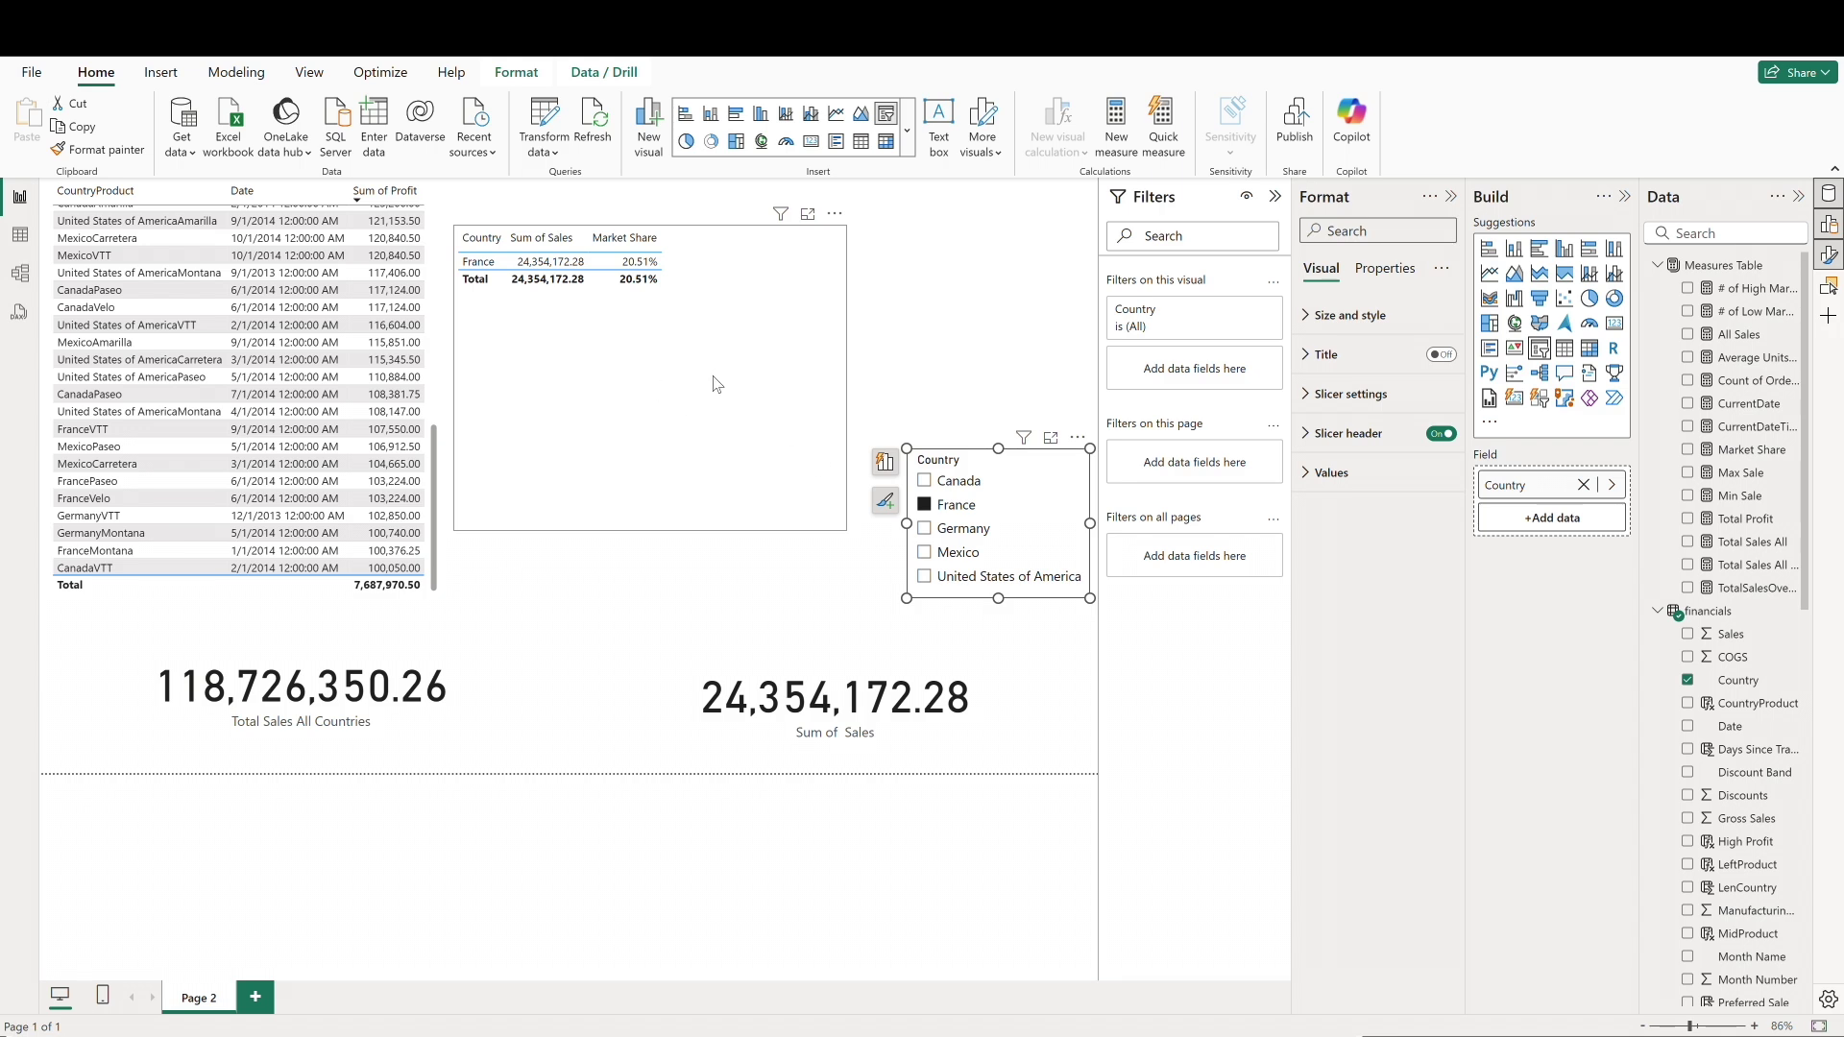
click(973, 509)
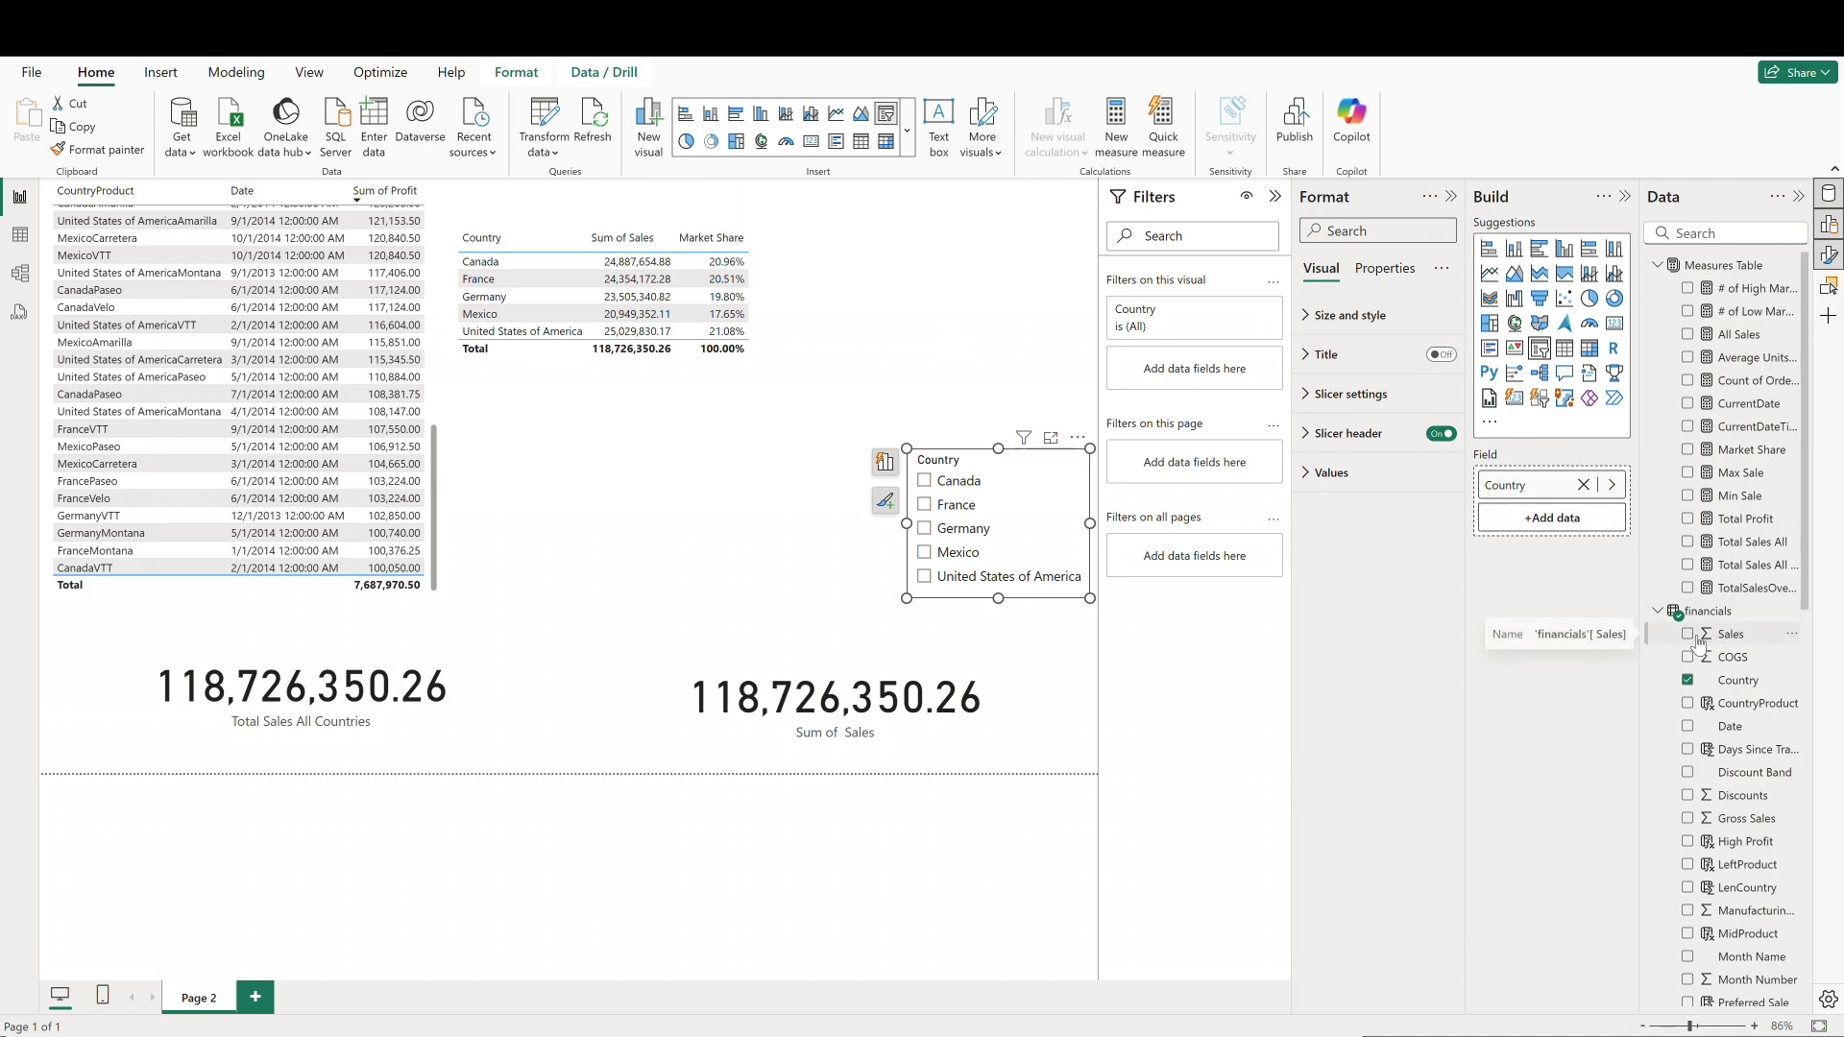
Step: Add Sales as a percent-of-grand-total column to the country table, then filter to France
click(453, 323)
drag(1704, 645, 1548, 588)
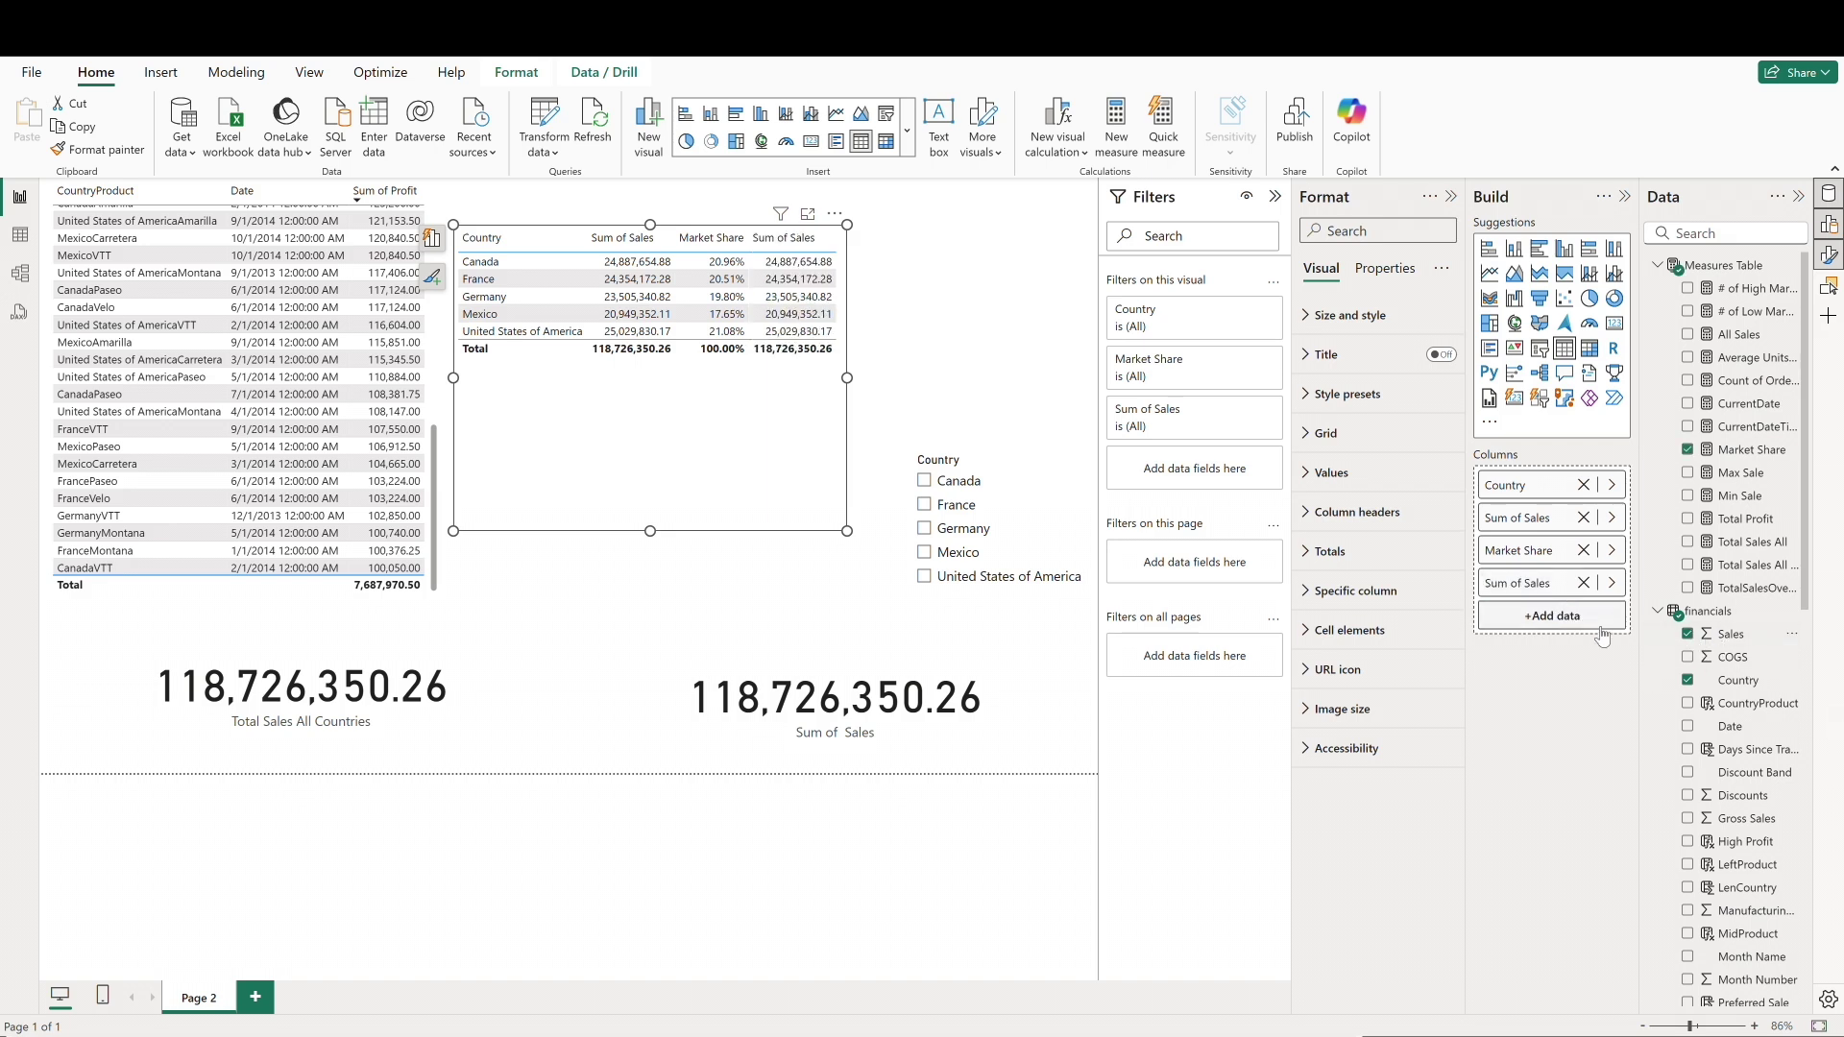
right_click(1549, 595)
mouse_move(1667, 960)
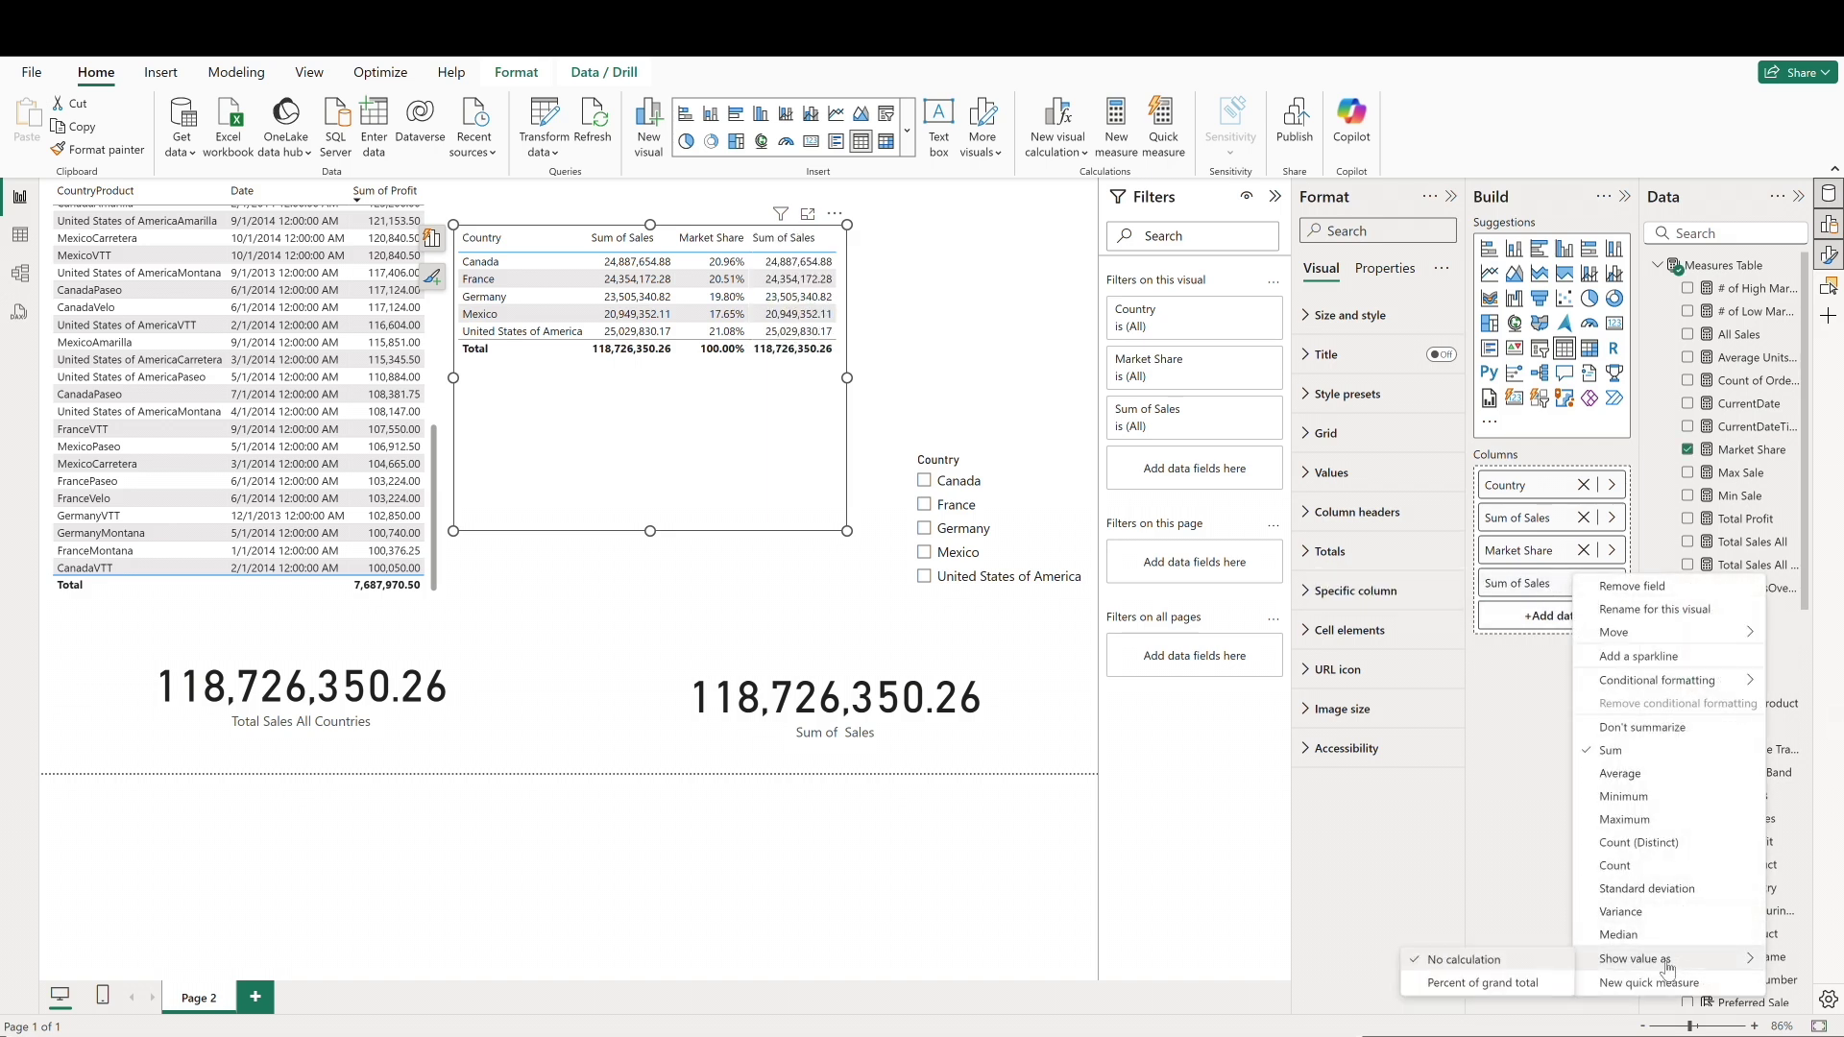
click(1528, 982)
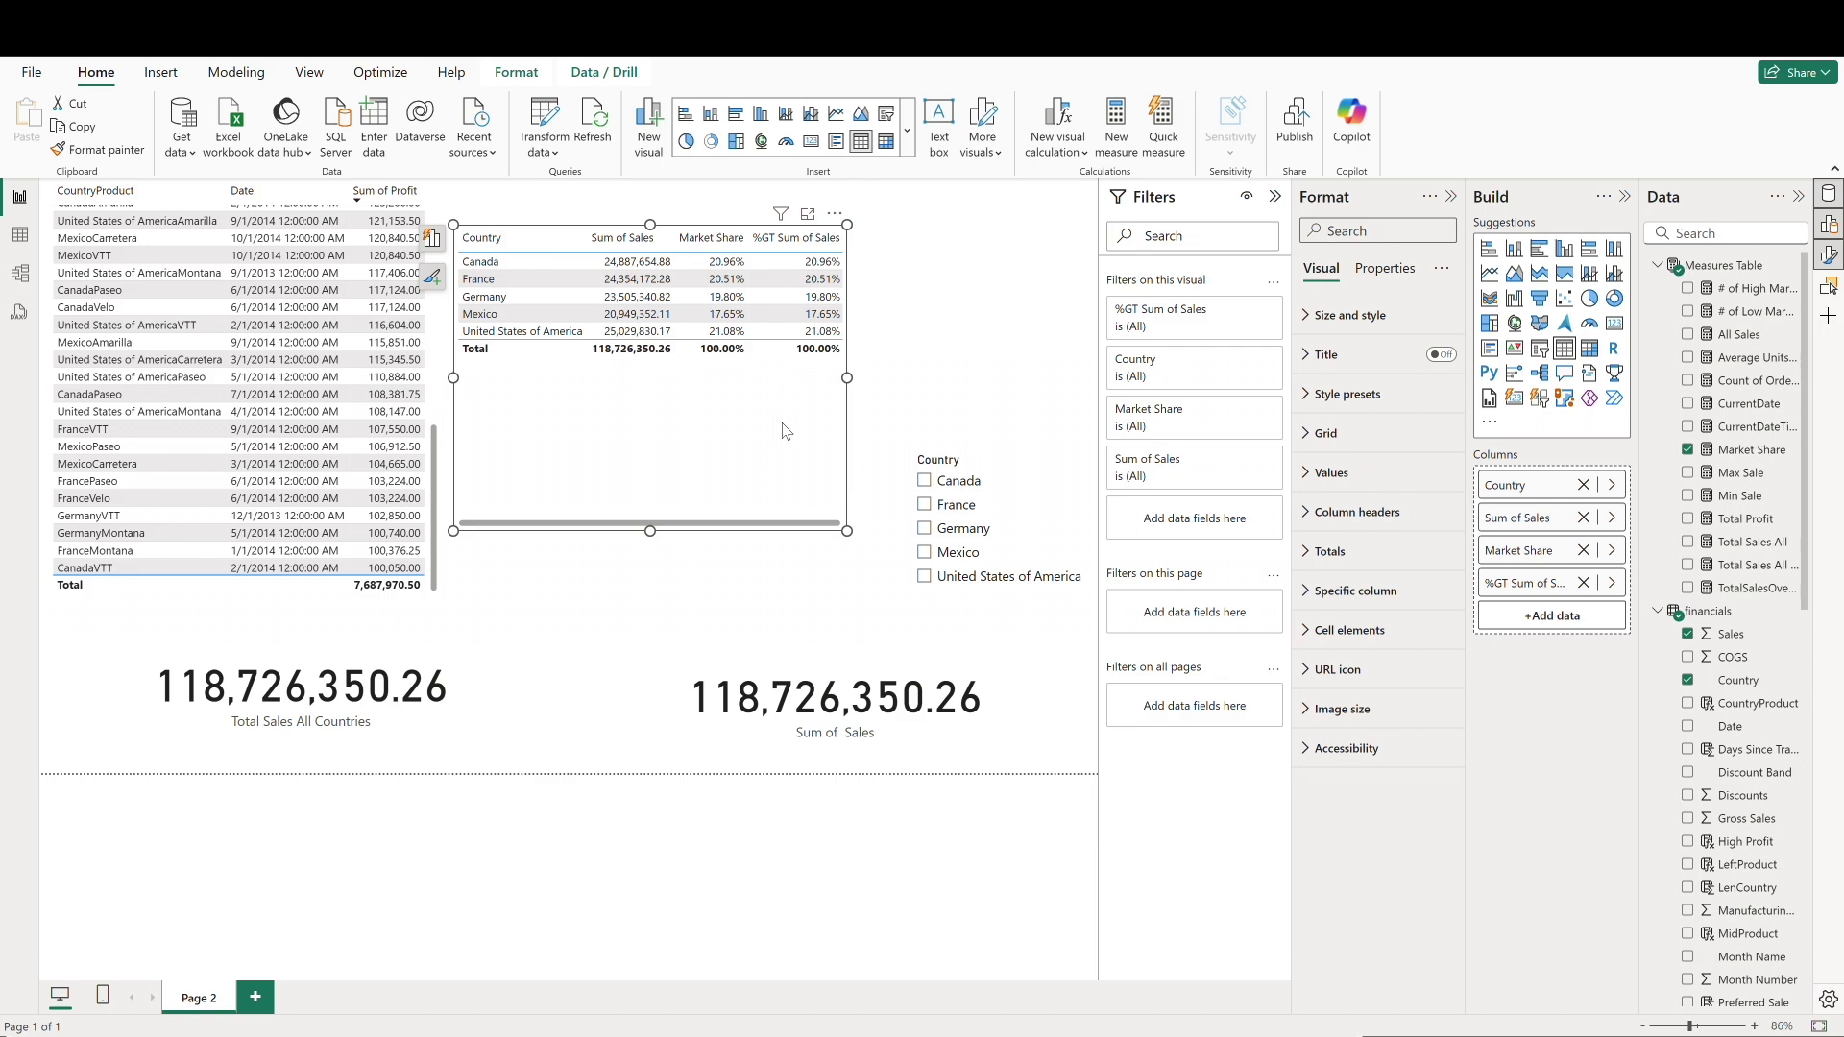
click(923, 505)
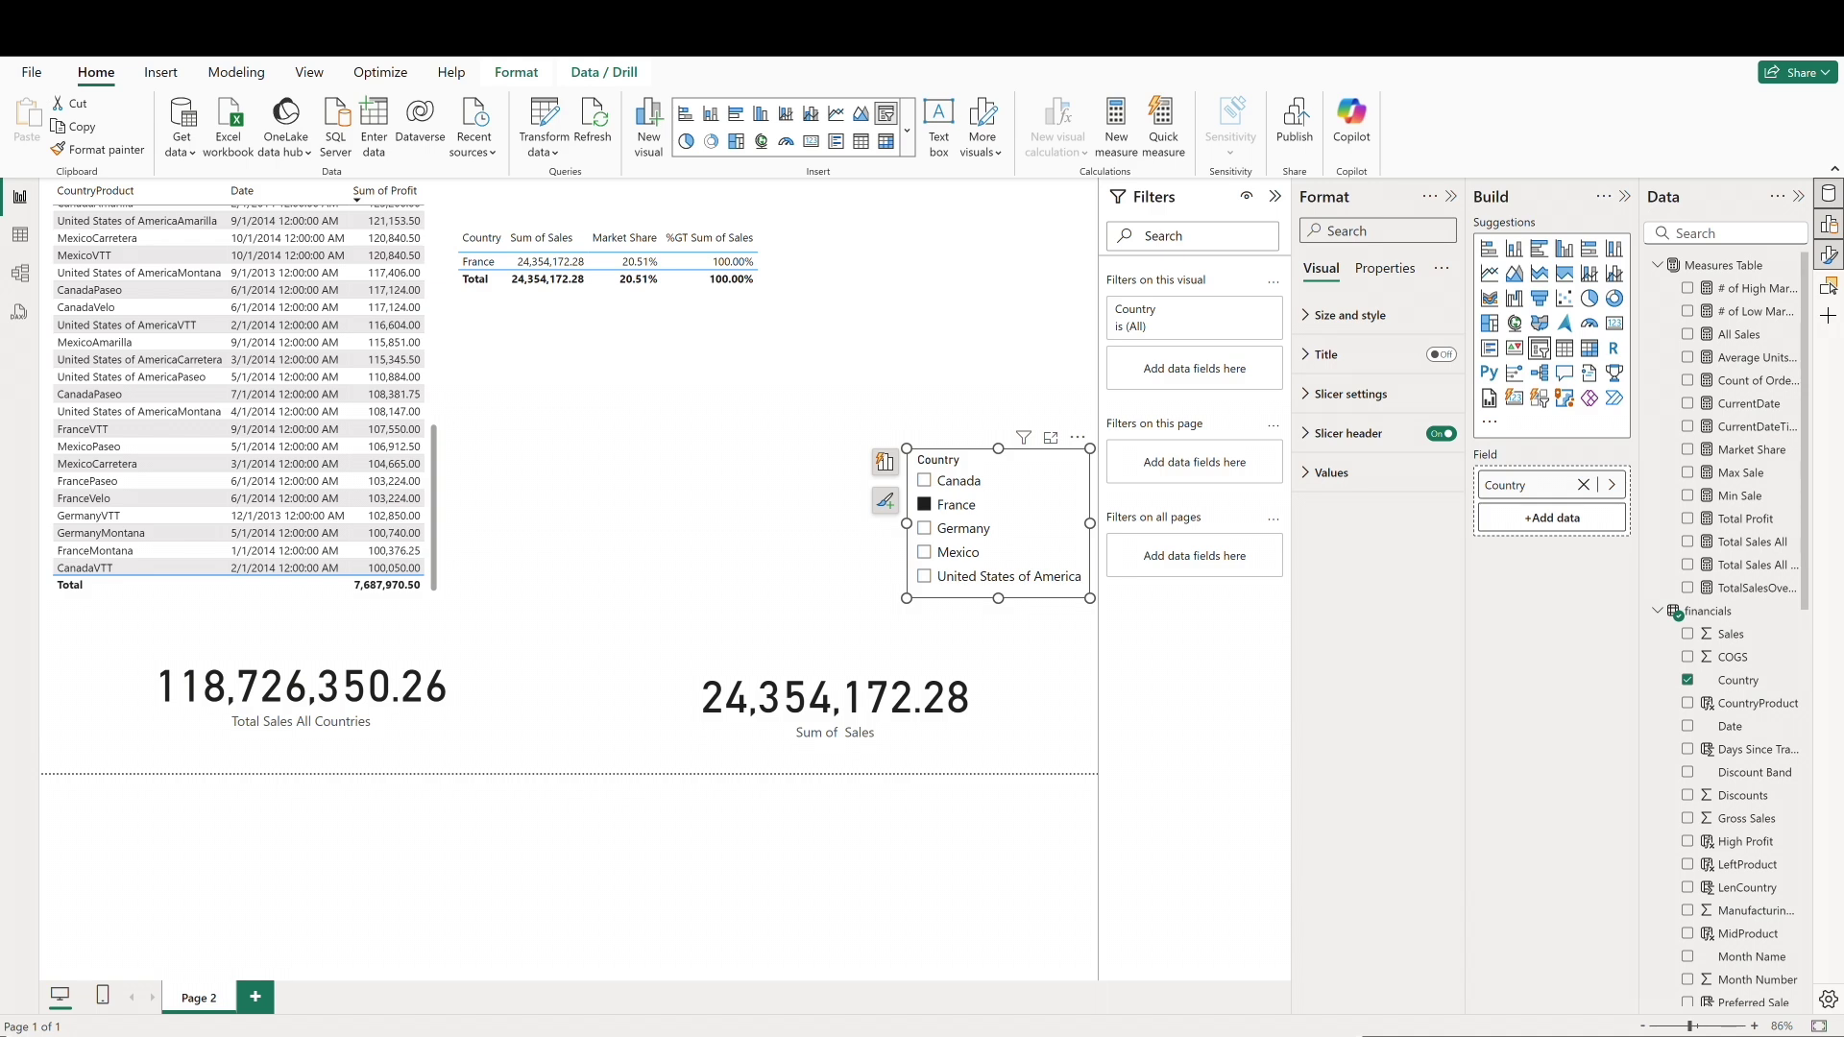
Step: Look at the All Sales measure's formula
click(1738, 334)
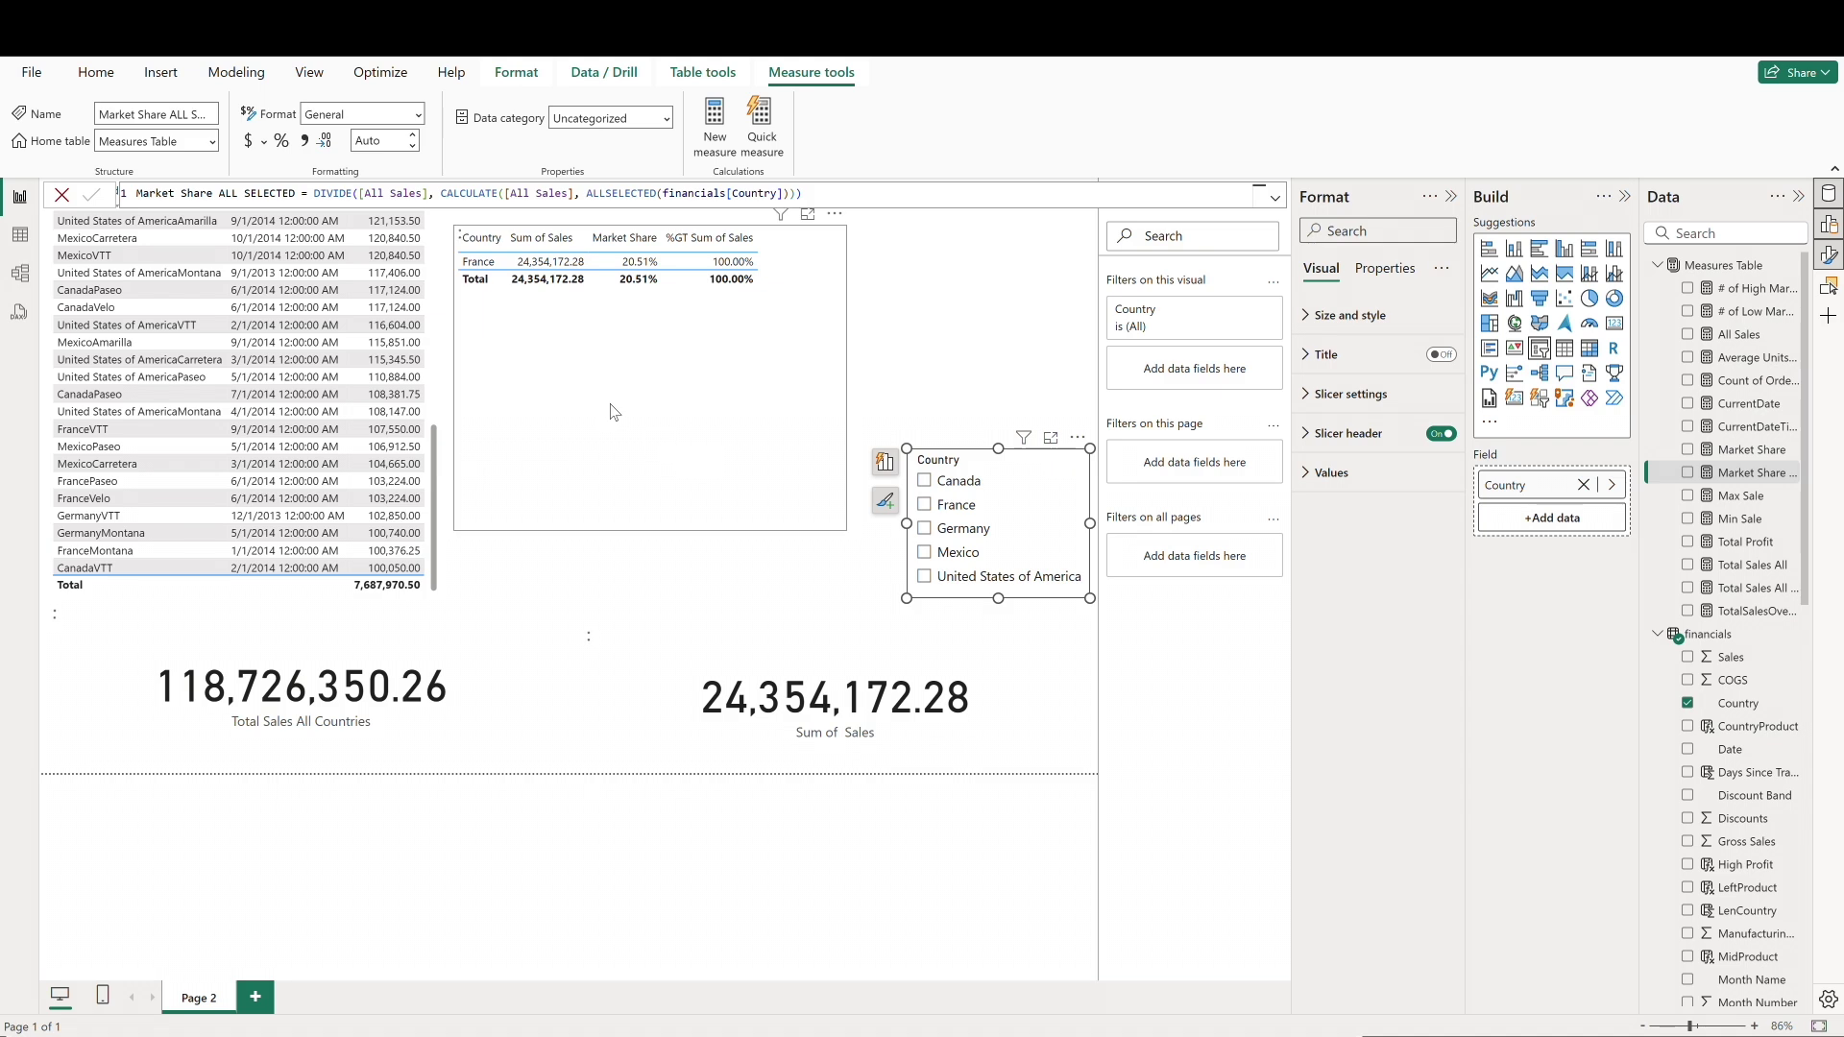
Step: Widen the country table, add a Market Share ALL SELECTED column, and filter to France
click(773, 422)
drag(892, 382, 908, 381)
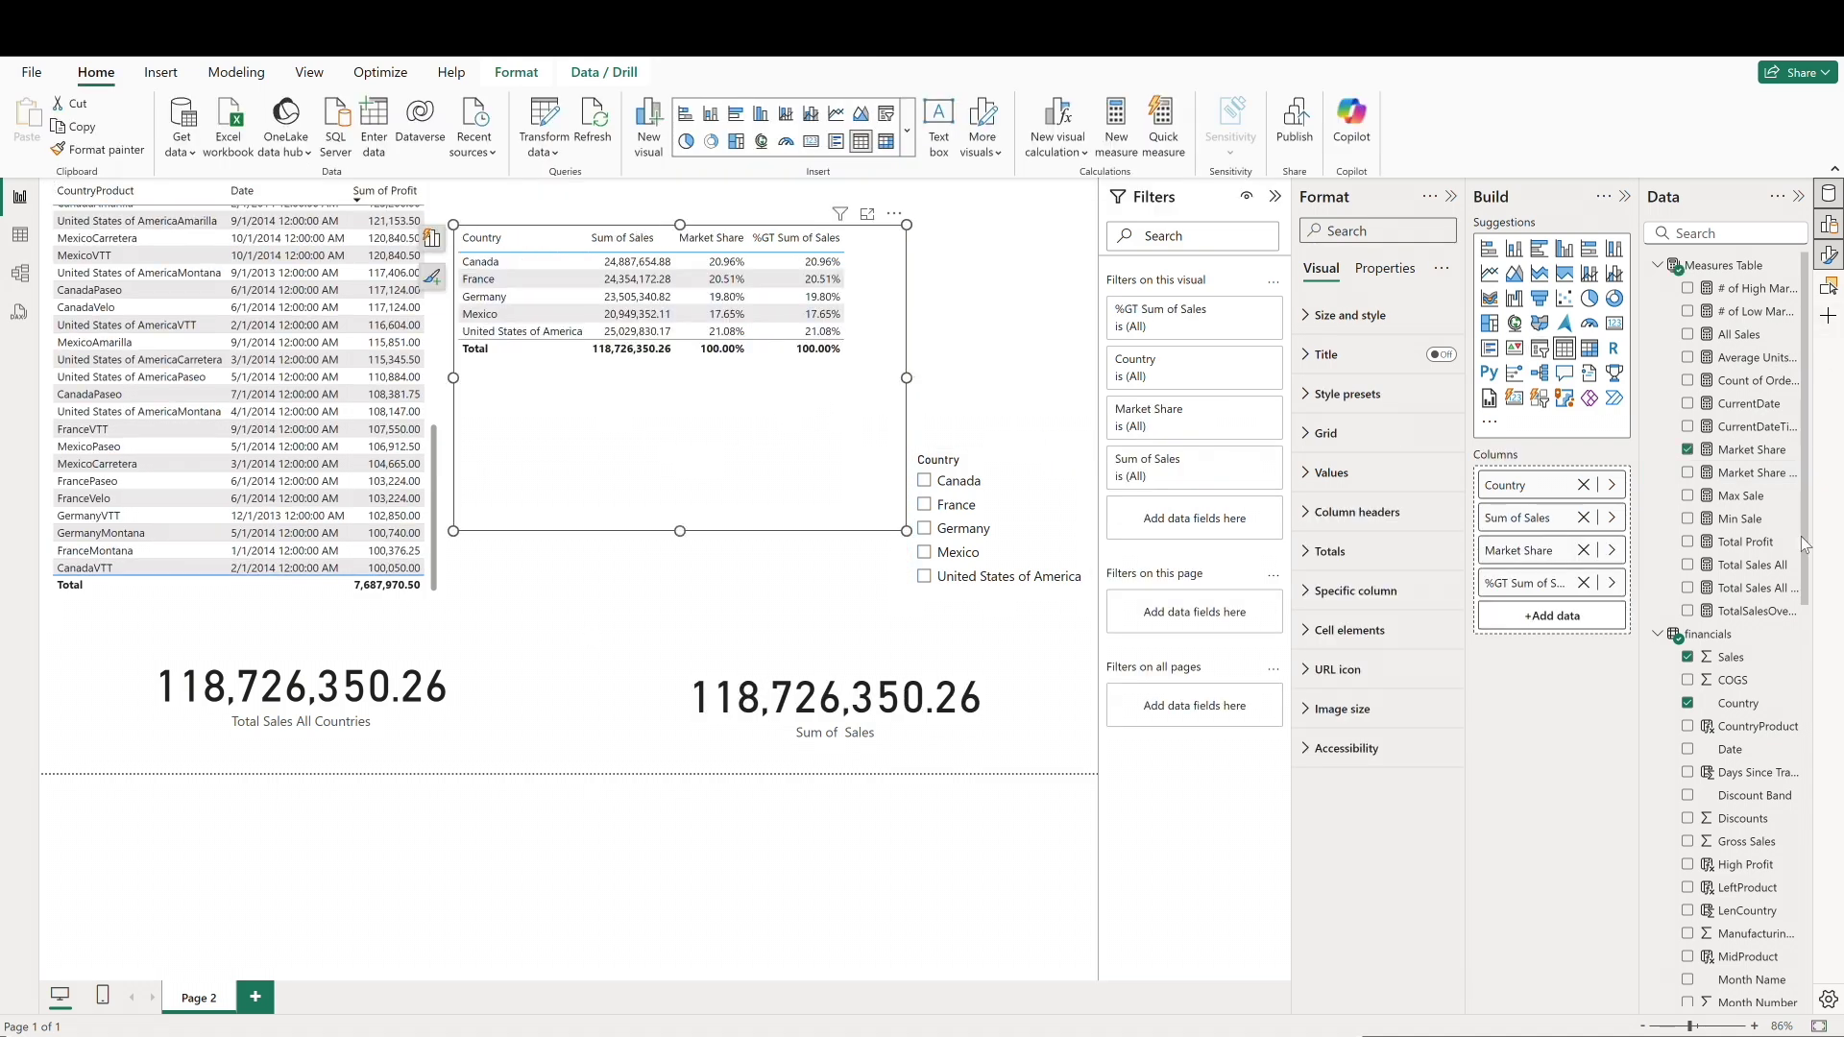
click(1687, 473)
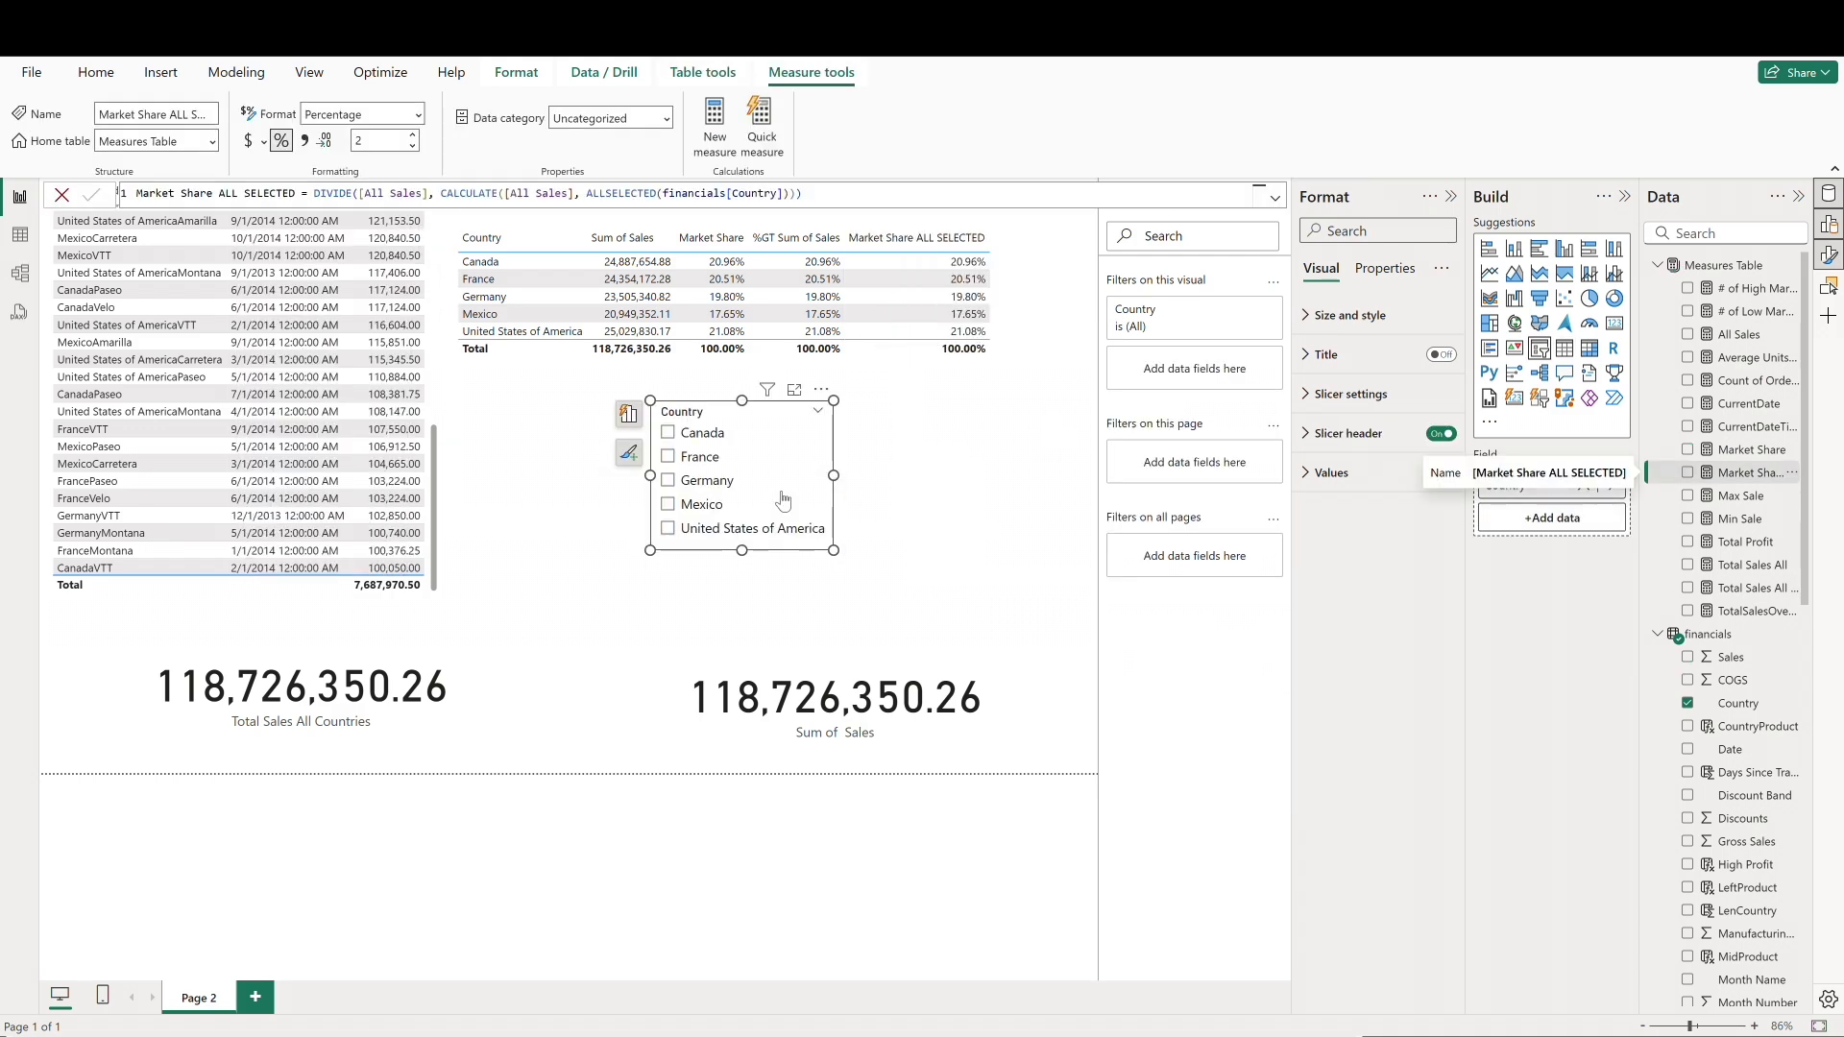
click(710, 463)
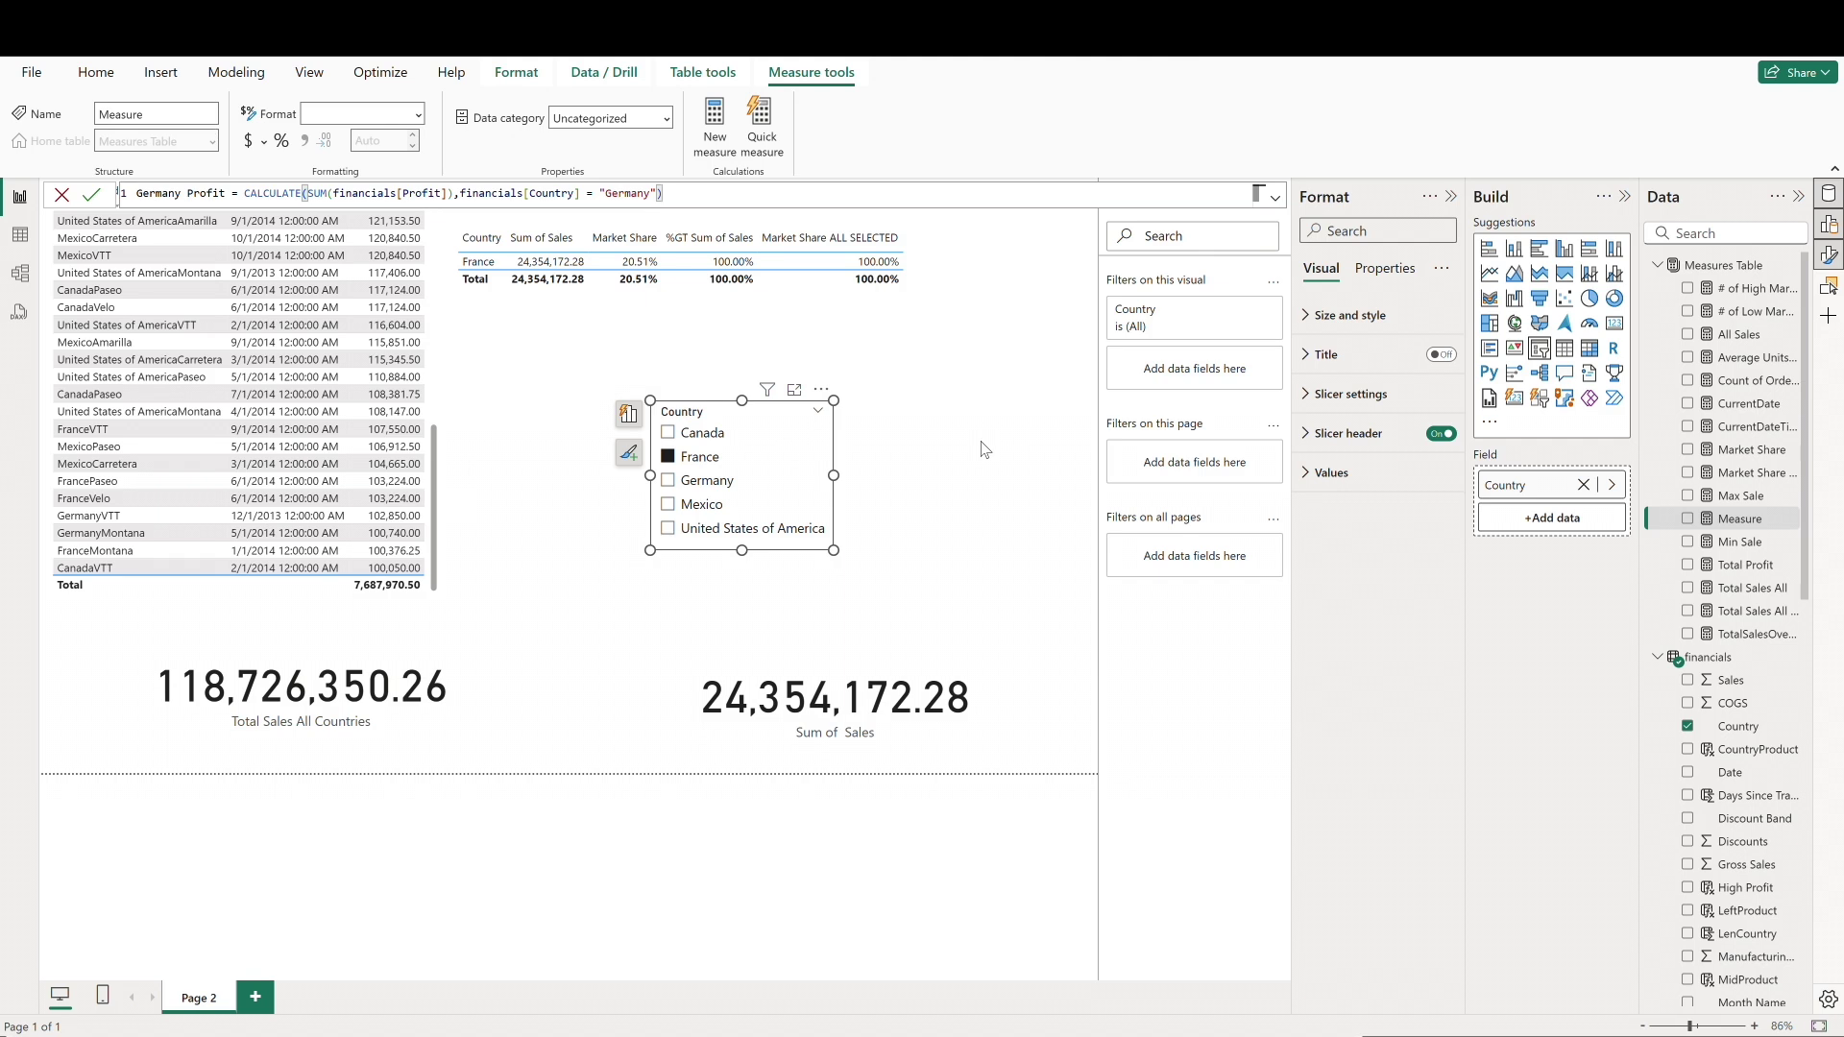
Step: Commit the Germany Profit measure and display it in a new card
click(596, 667)
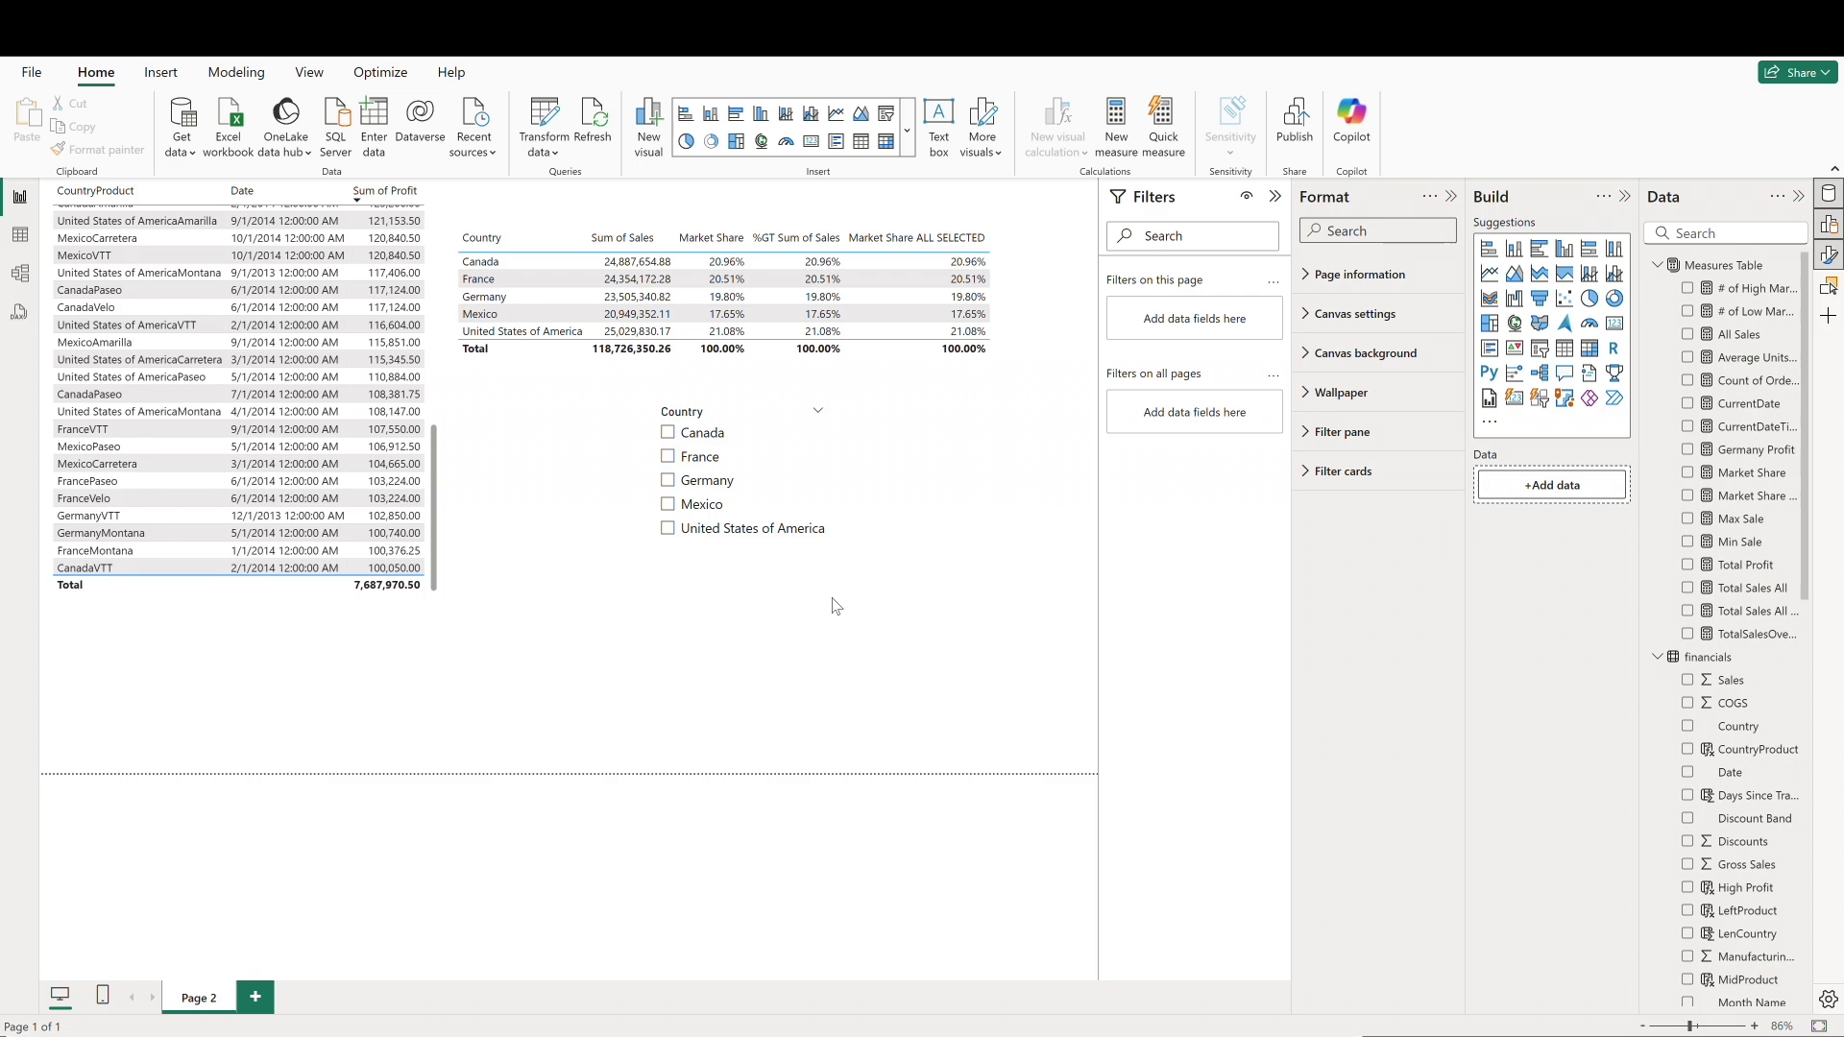
click(1687, 449)
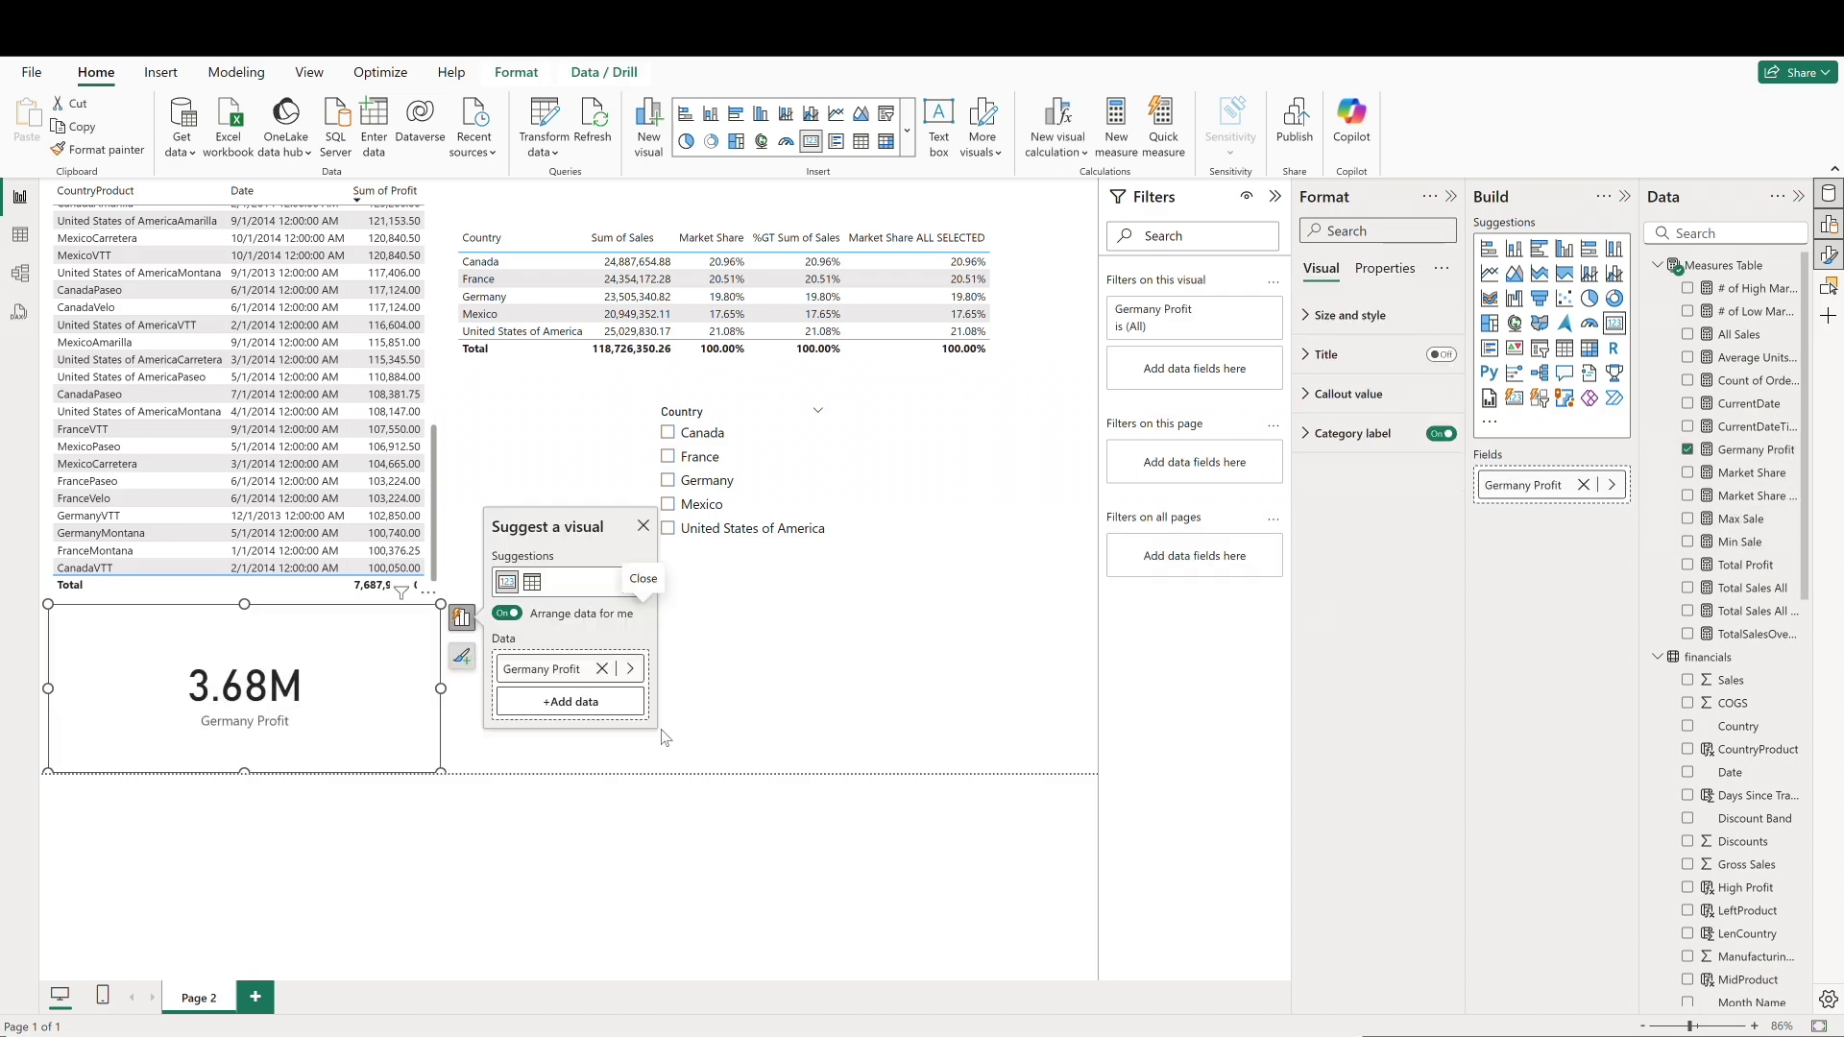
click(778, 715)
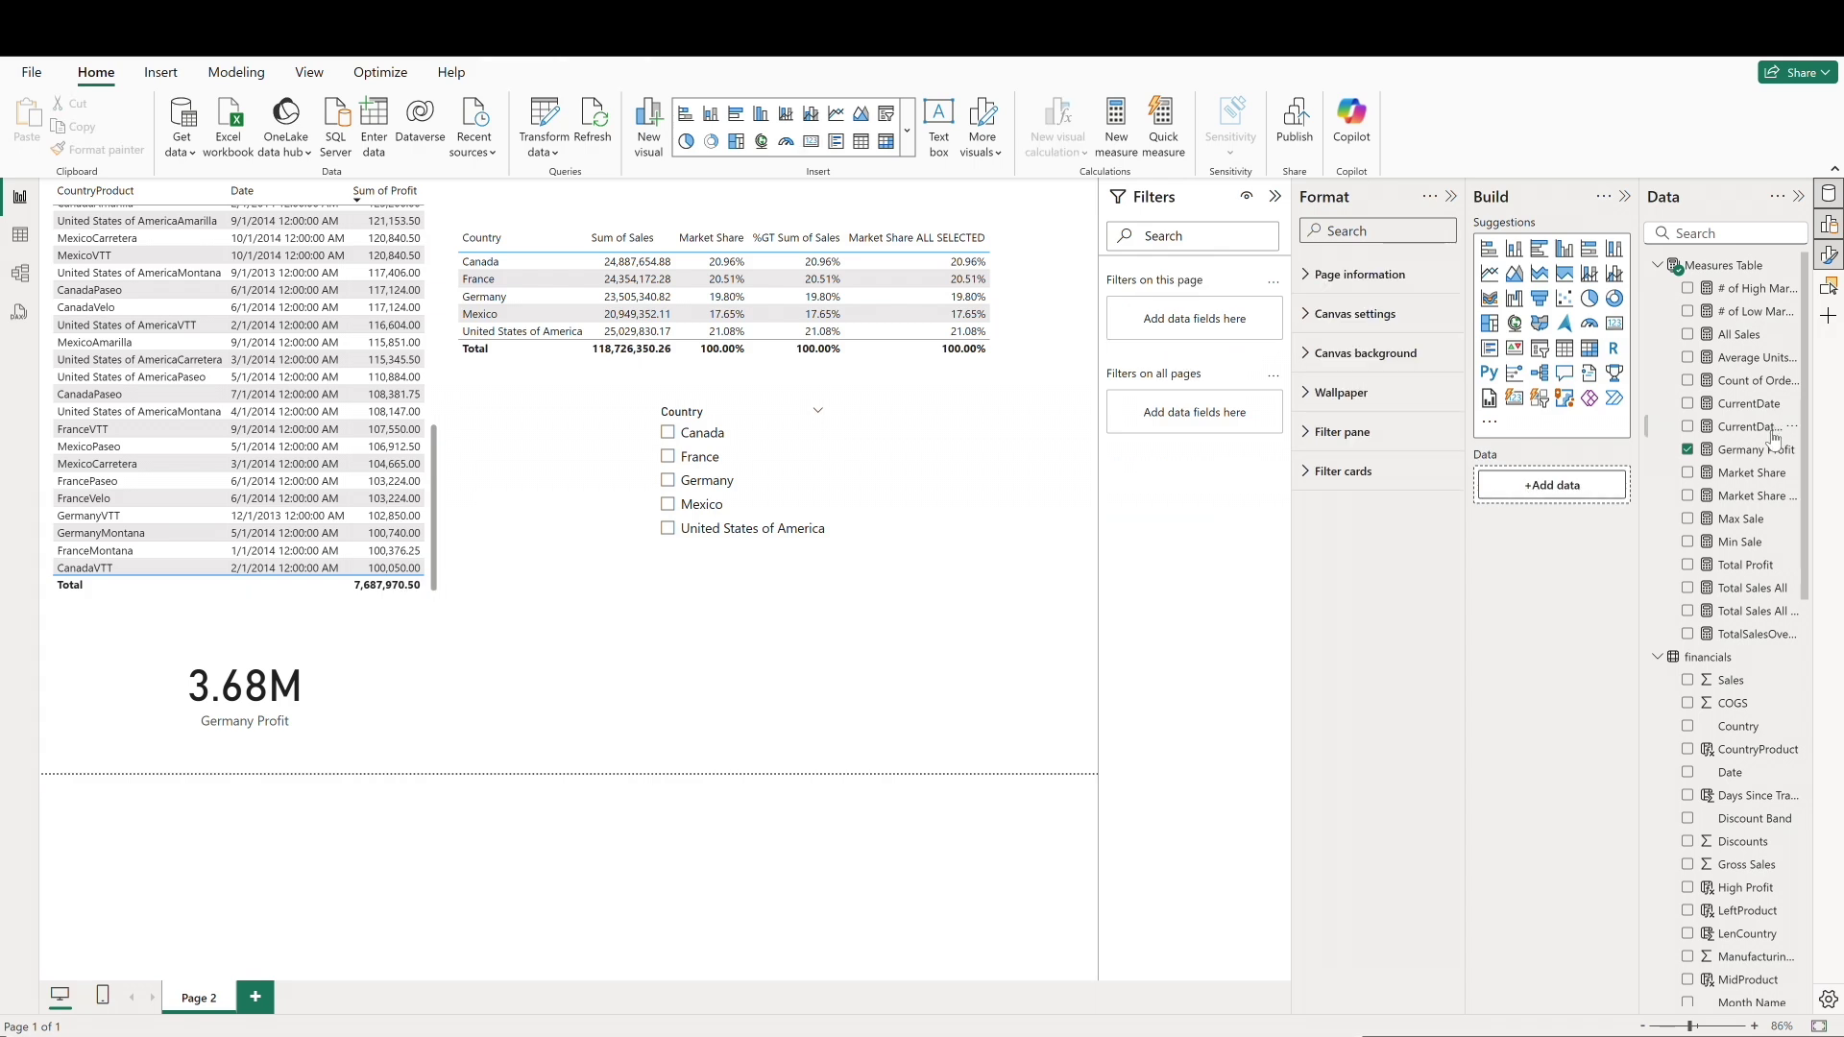
Step: Add a Sum of Profit card and filter to Canada, showing 3,529,228.89 versus 3,680,388.82
scroll(1704, 792, down, 4)
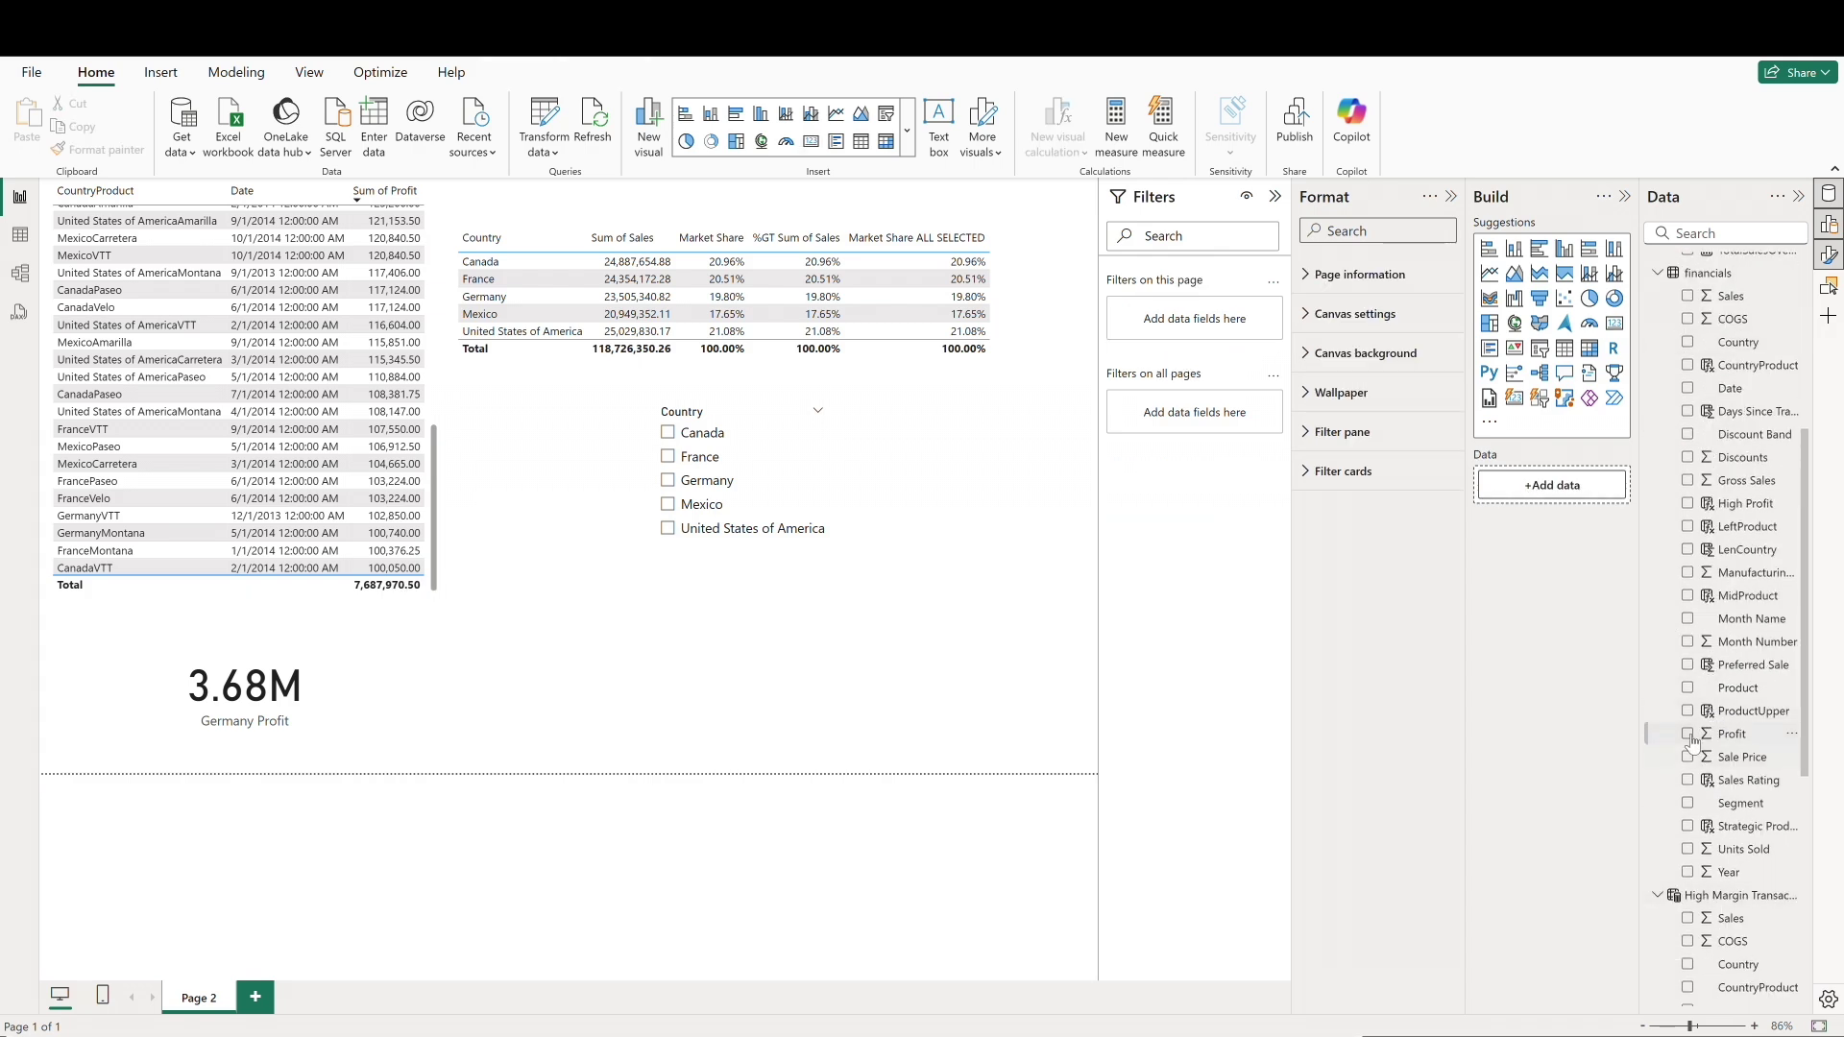
click(1687, 736)
click(1027, 441)
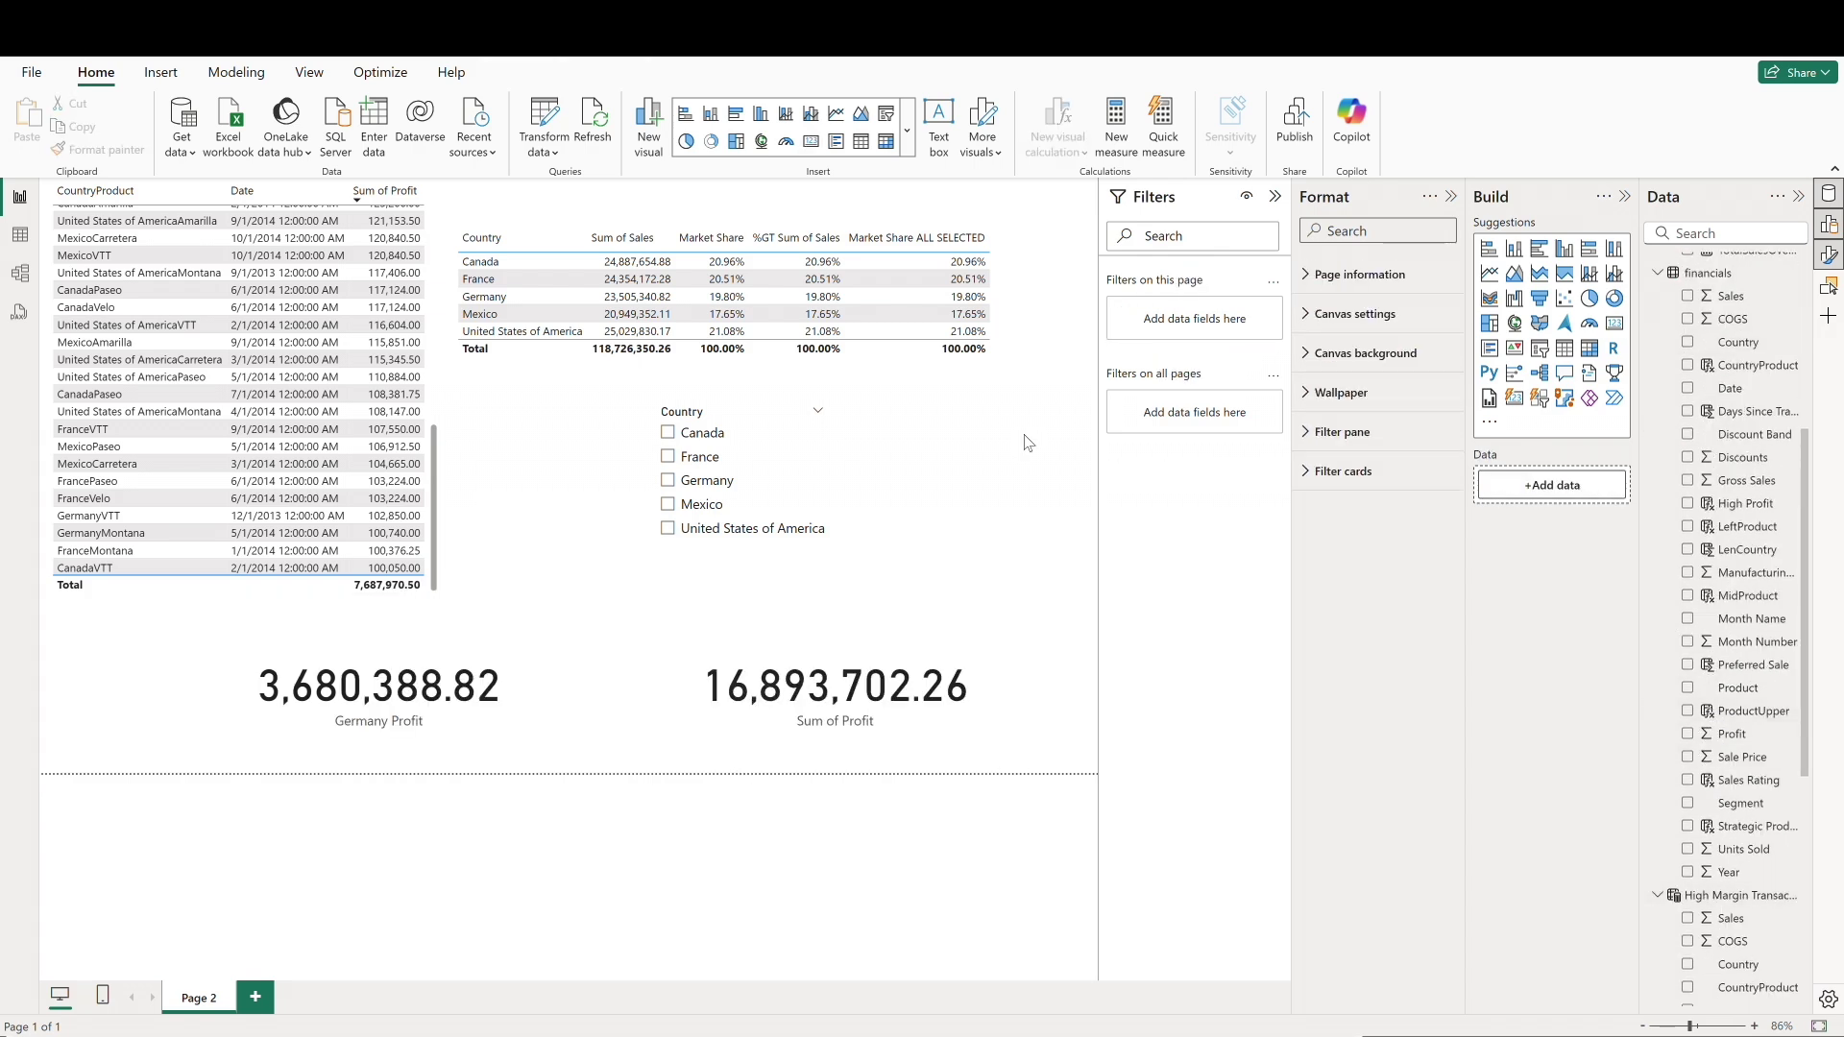
click(714, 440)
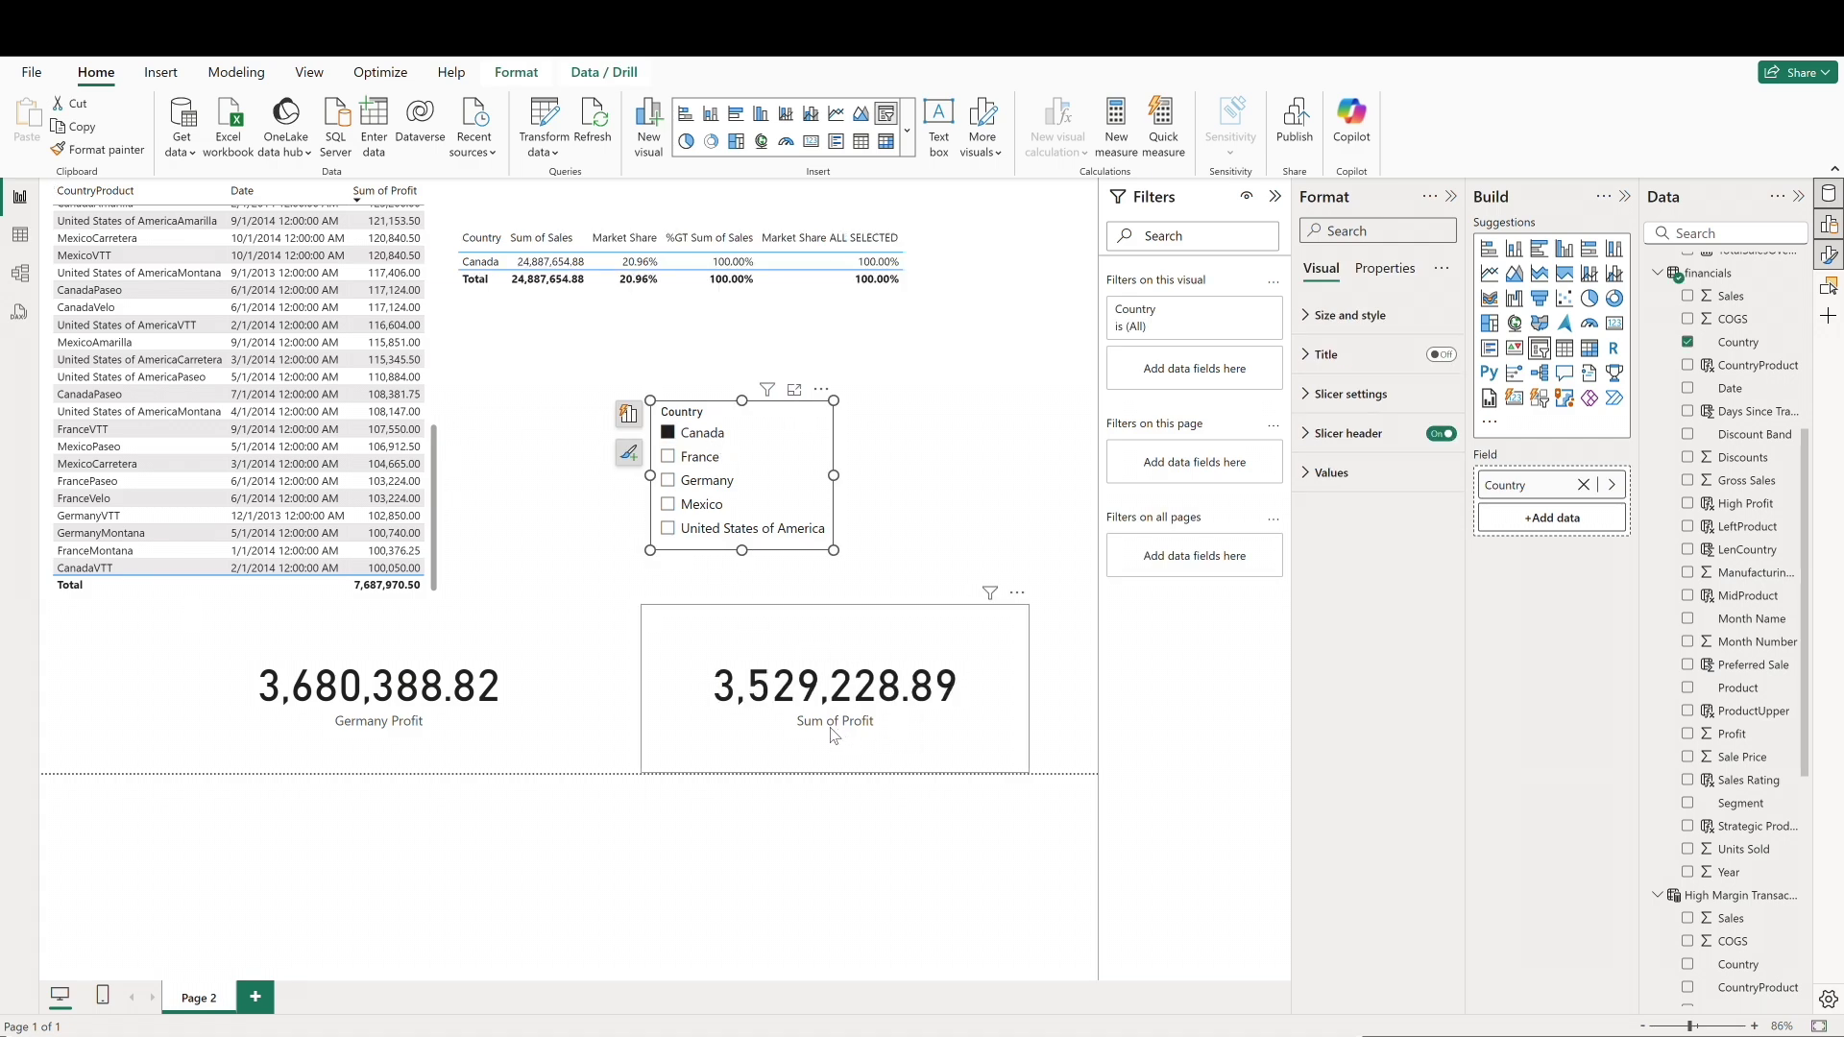
Step: Try France, then filter the slicer to Germany so both profit cards read 3,680,388.82
click(711, 458)
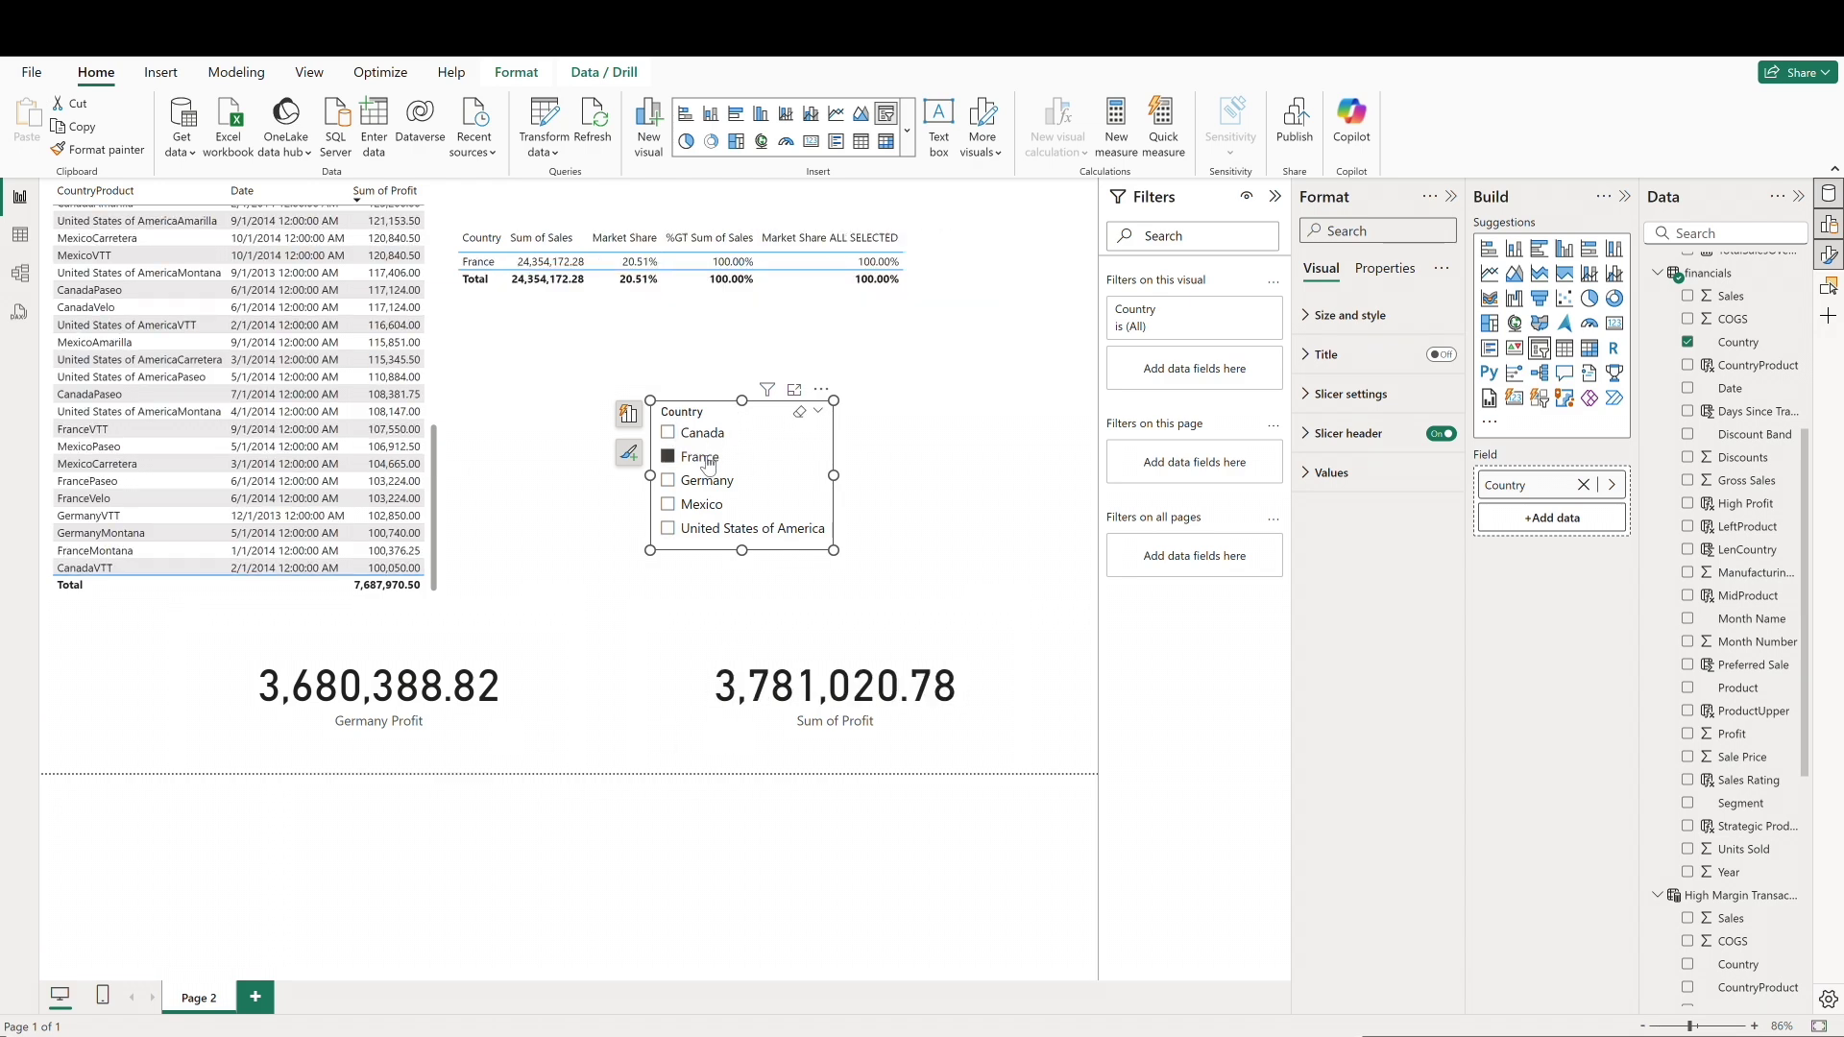
click(708, 461)
click(709, 481)
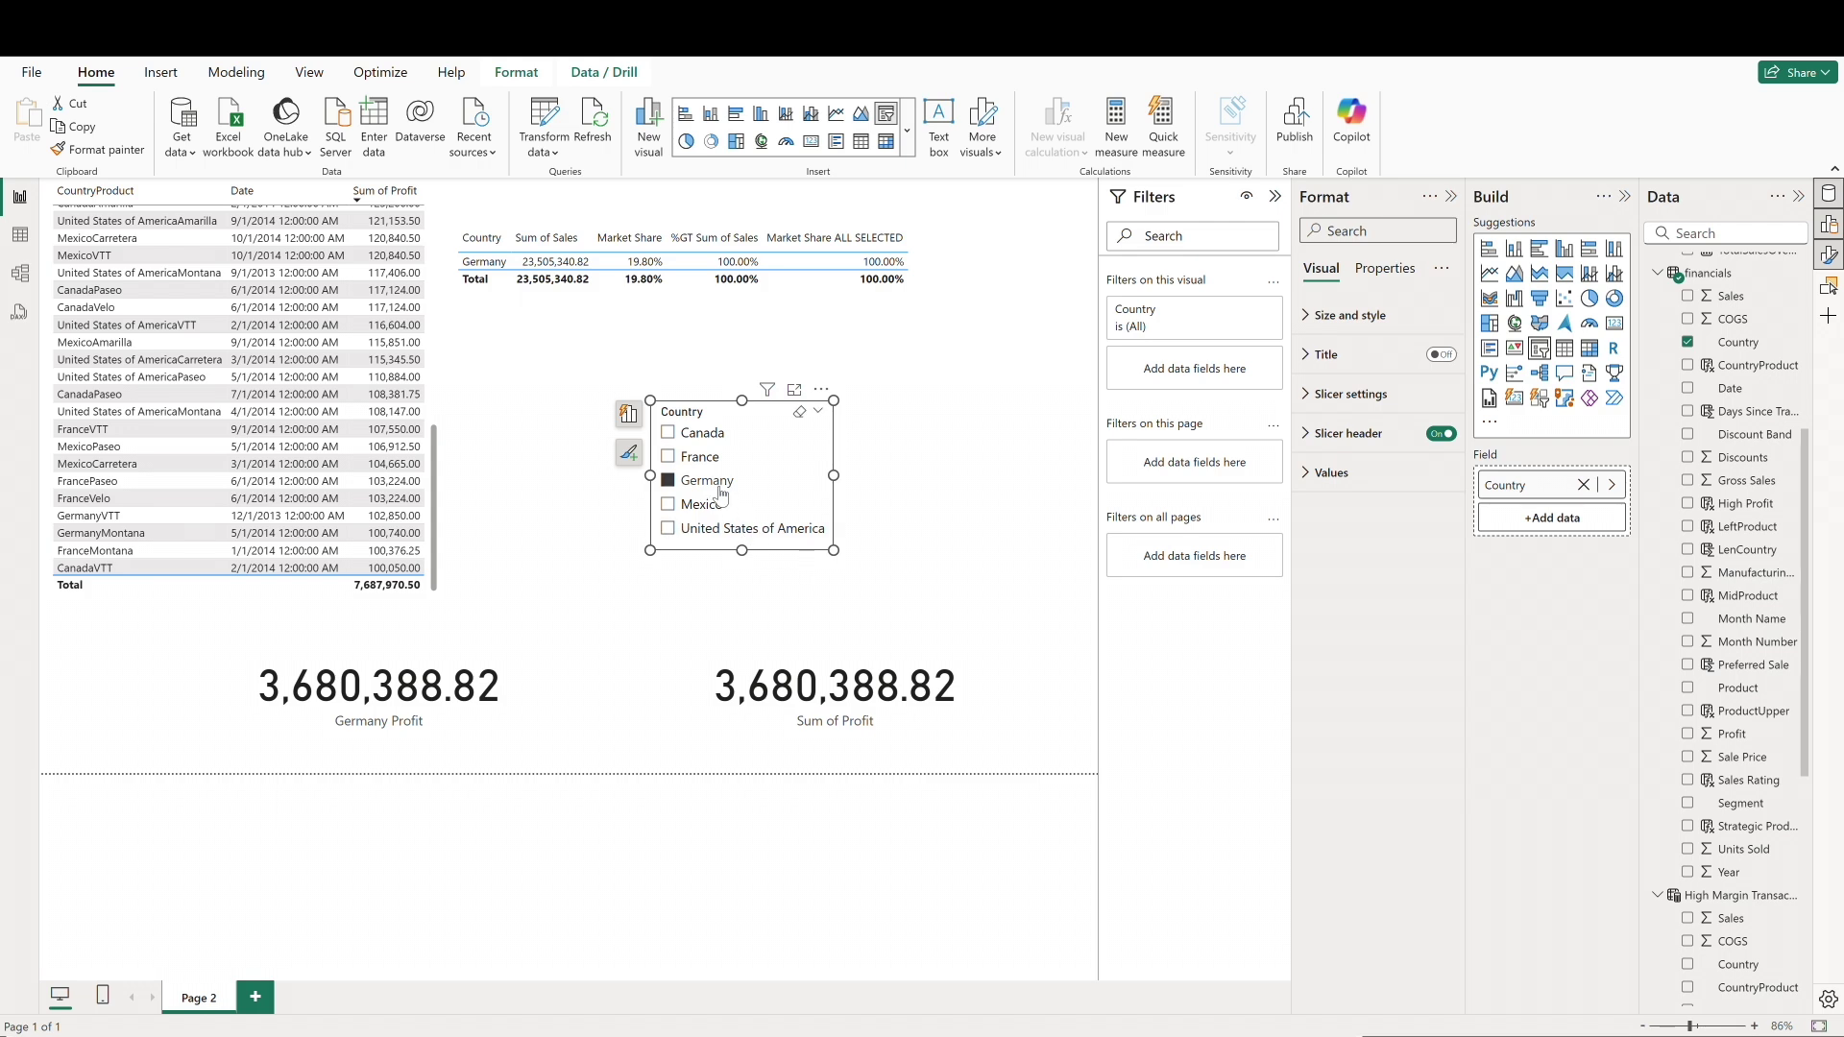